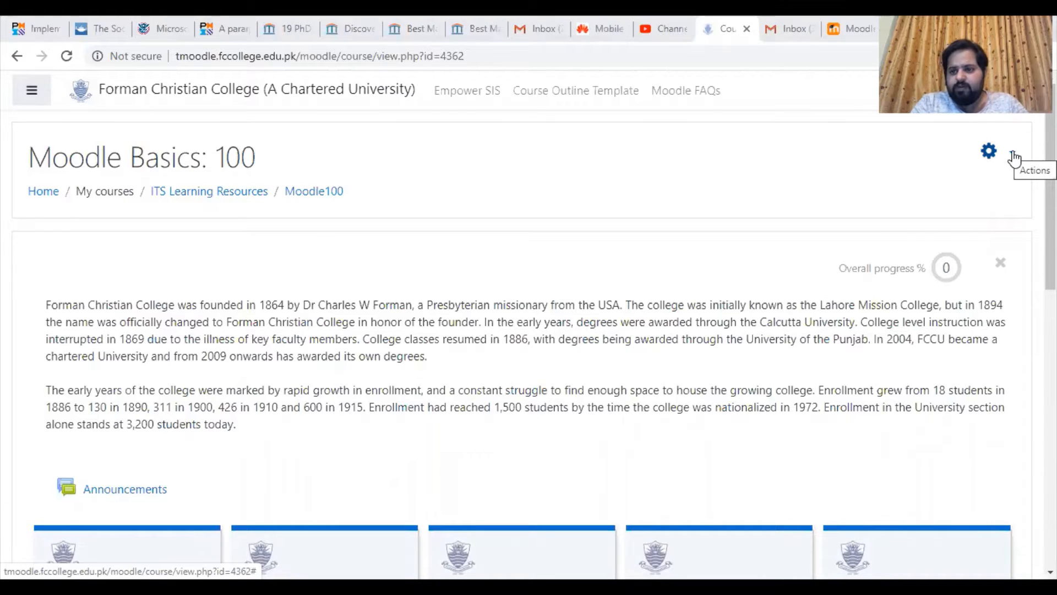
# - Turn editing on for the Moodle Basics: 100 course and add a Quiz activity to the week 2 section
pyautogui.click(1014, 158)
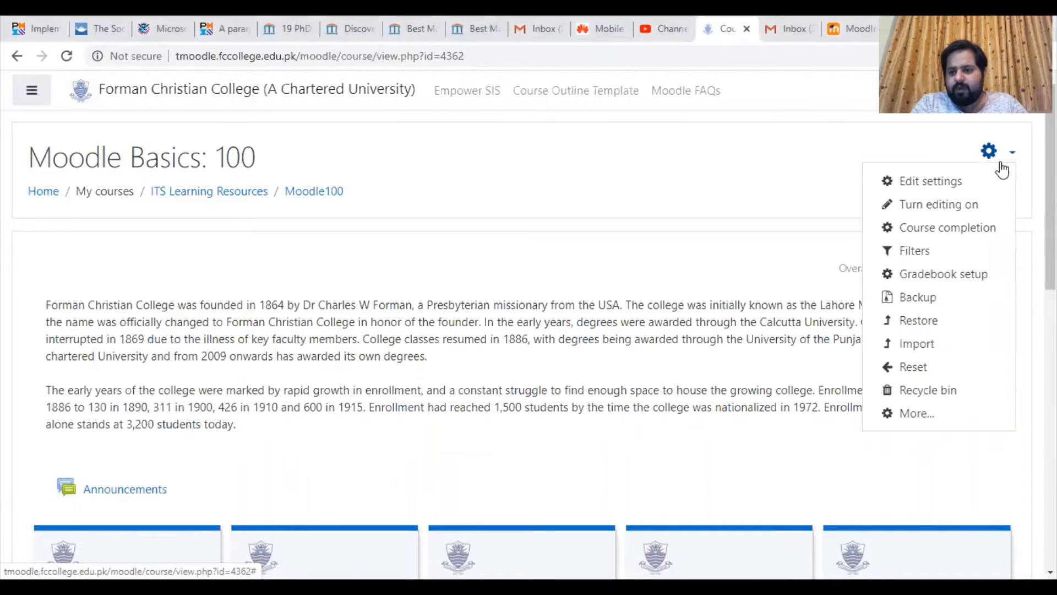
pyautogui.click(972, 208)
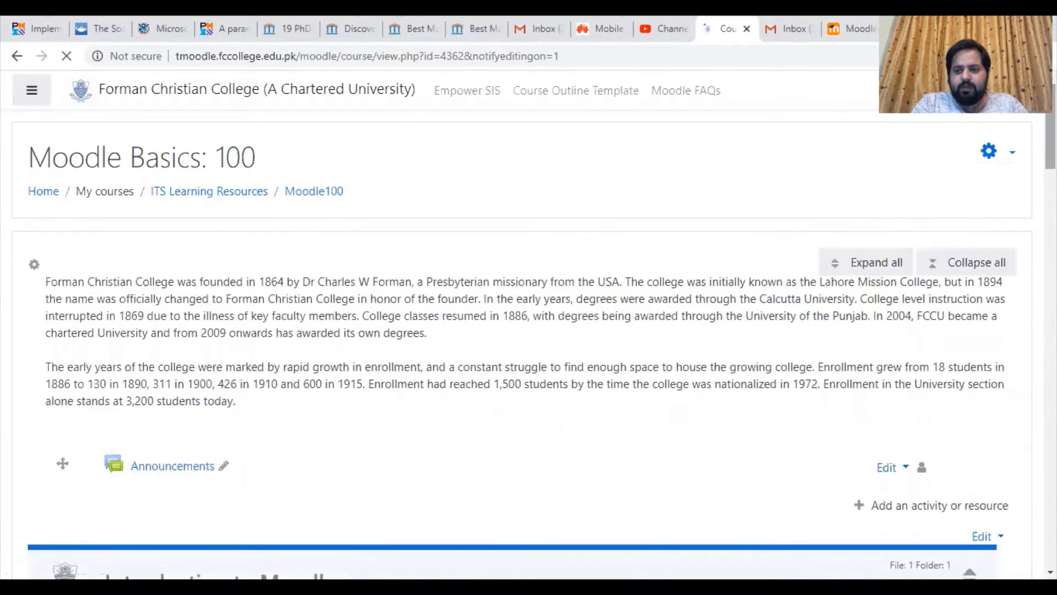
pyautogui.moveTo(1051, 149); pyautogui.dragTo(1050, 213)
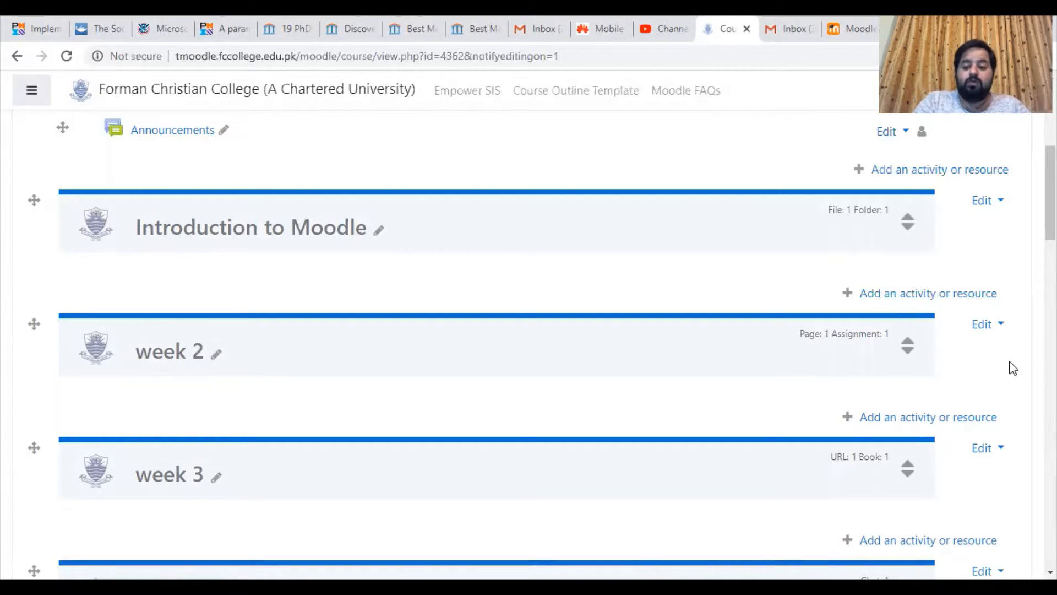
pyautogui.click(915, 417)
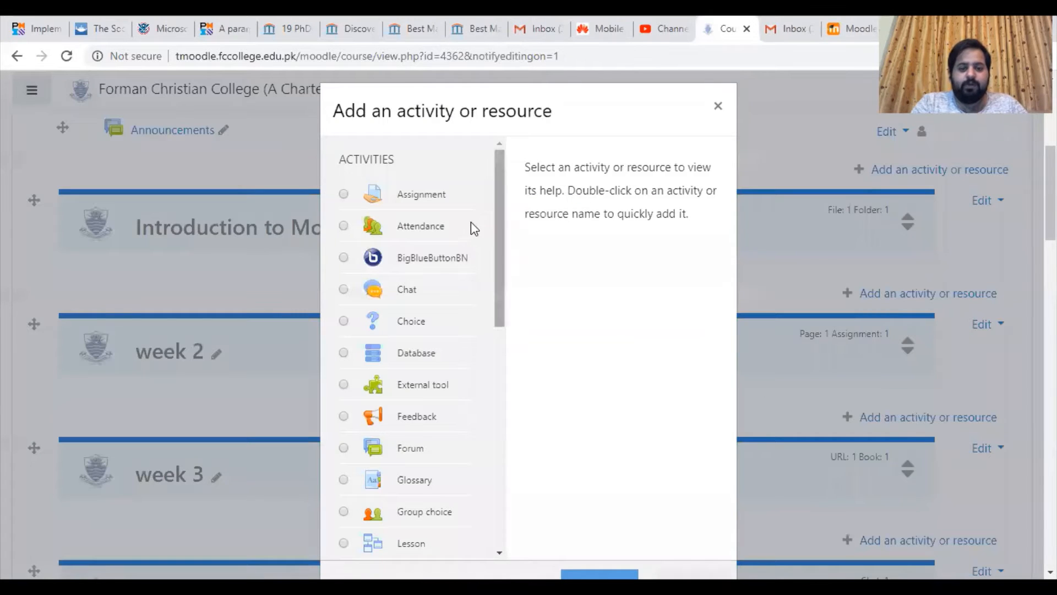
pyautogui.moveTo(500, 223); pyautogui.dragTo(498, 342)
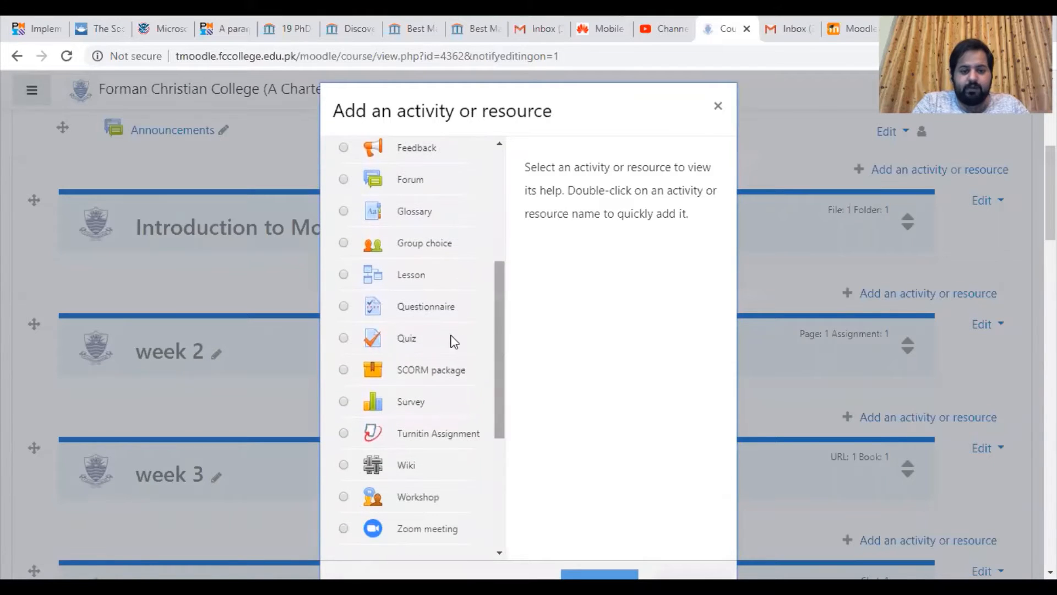
pyautogui.click(407, 342)
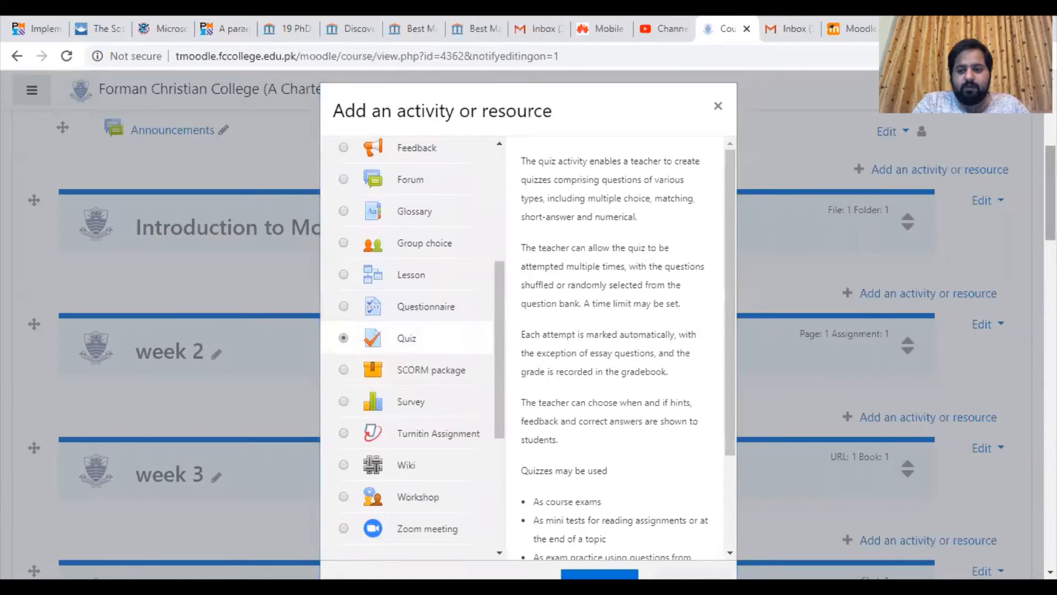
pyautogui.scroll(-1, 1050, 199)
pyautogui.scroll(-1, 672, 401)
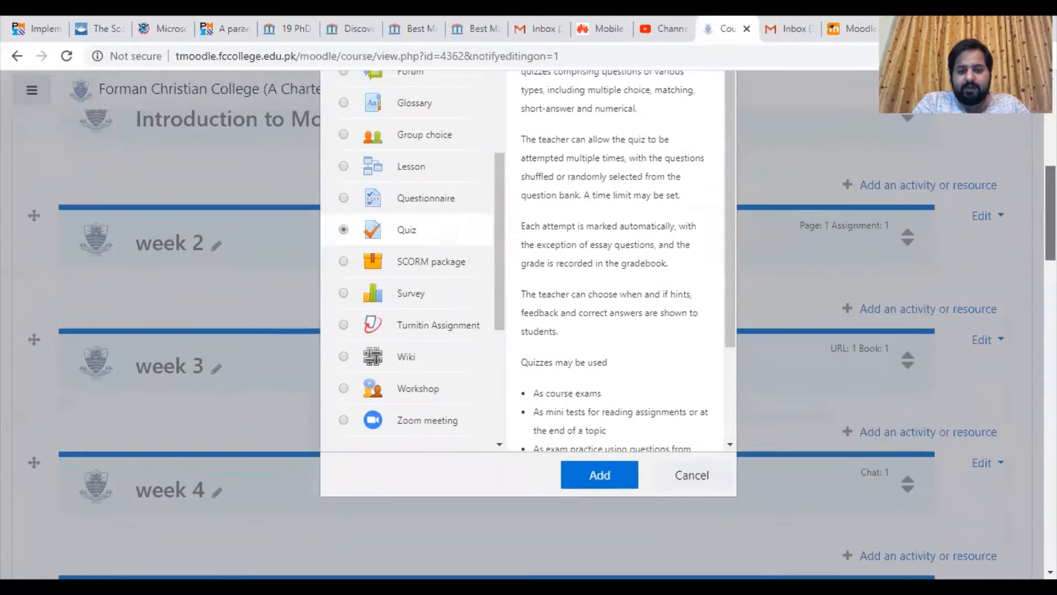
pyautogui.click(605, 473)
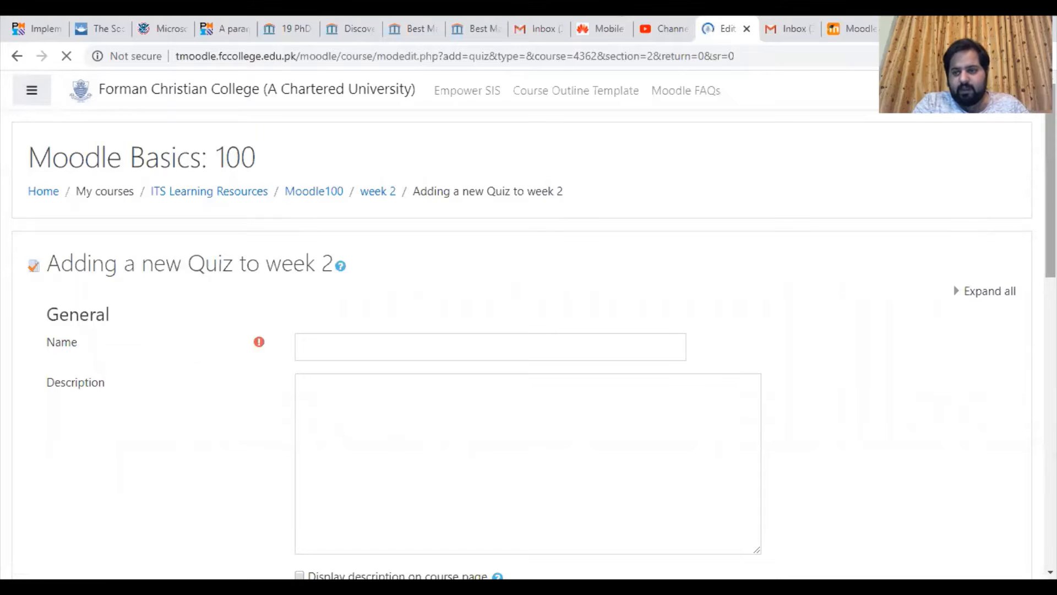
# - Name the new quiz "Quiz Moodle" and enable displaying its description on the course page
pyautogui.moveTo(1051, 190); pyautogui.dragTo(1050, 229)
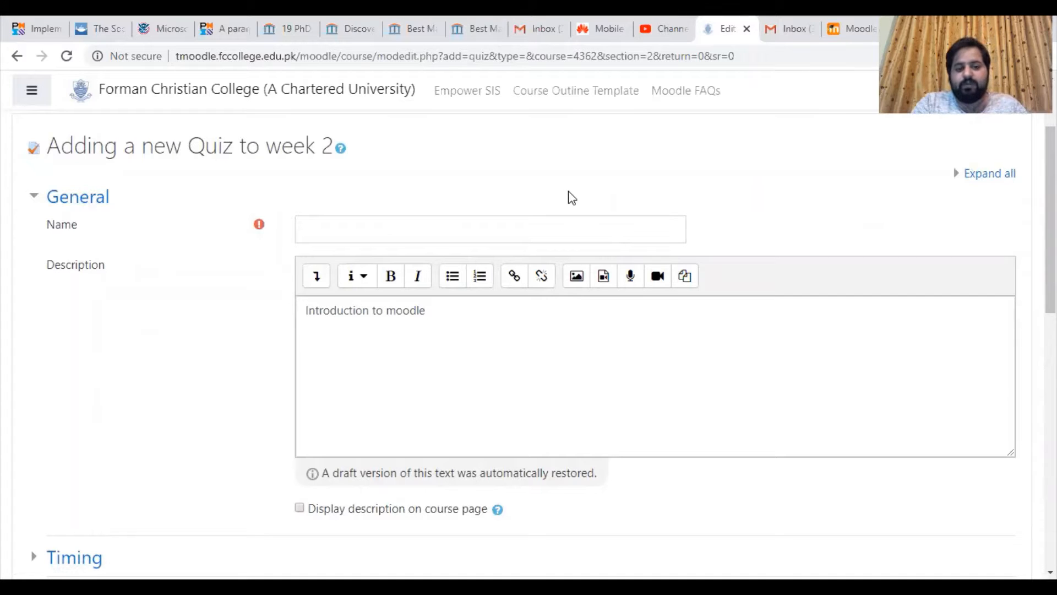
pyautogui.click(550, 231)
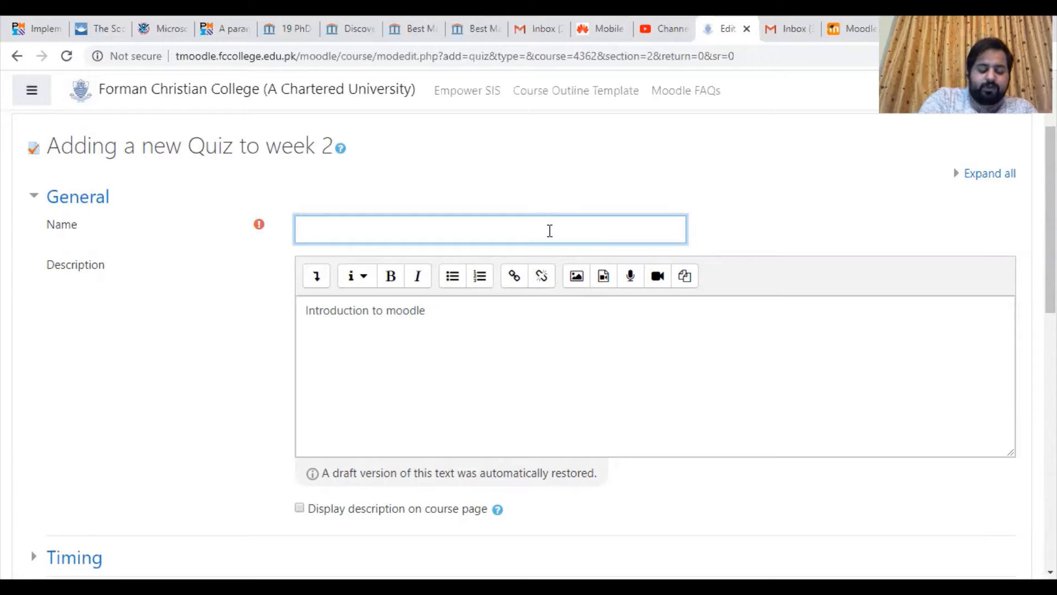
pyautogui.write('Quiz ')
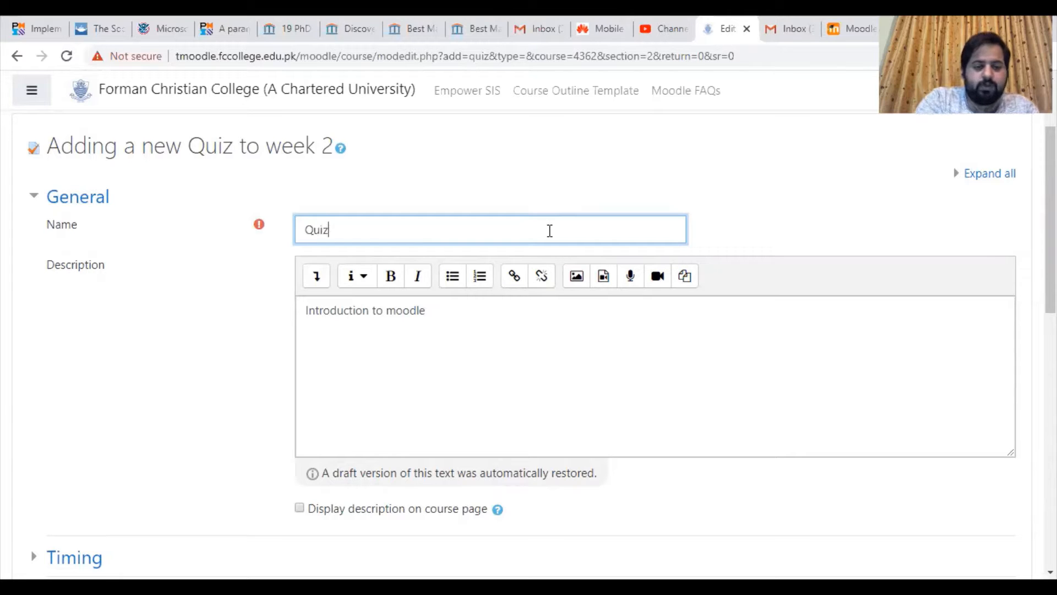
pyautogui.write('Moodle')
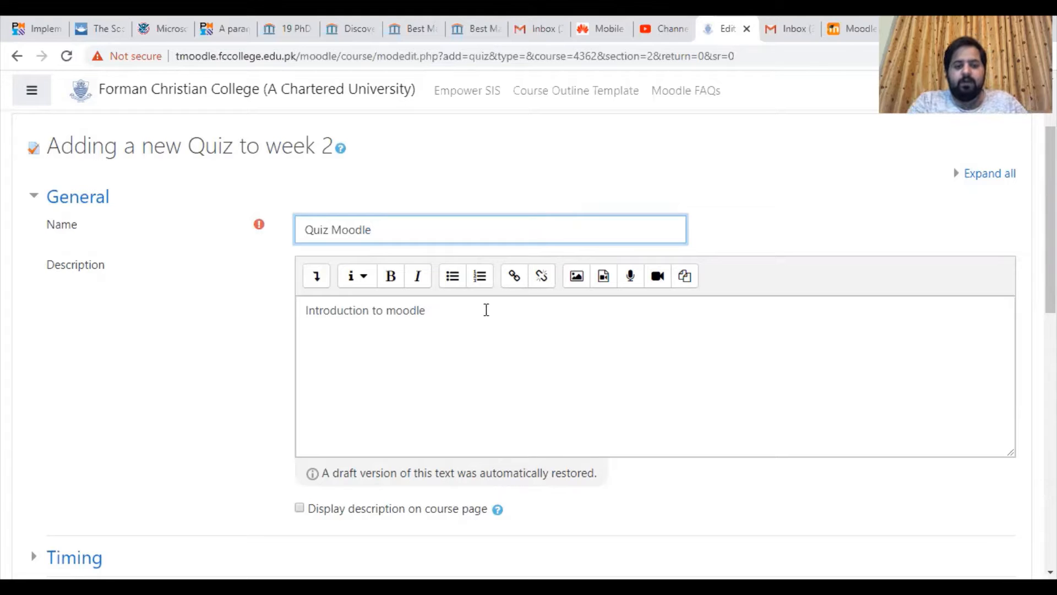
pyautogui.click(485, 310)
pyautogui.scroll(-1, 666, 234)
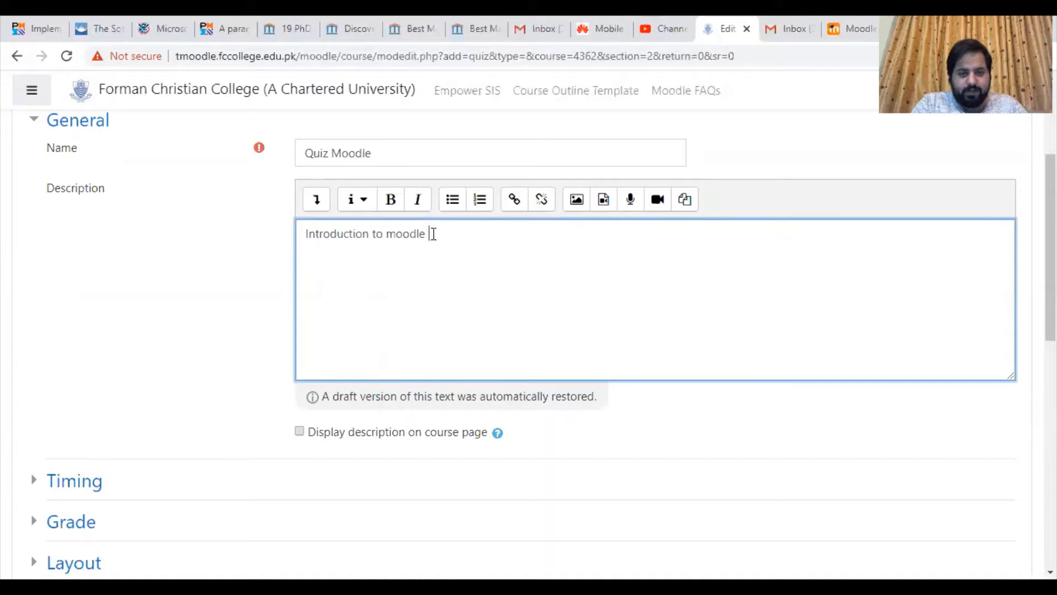
pyautogui.click(299, 432)
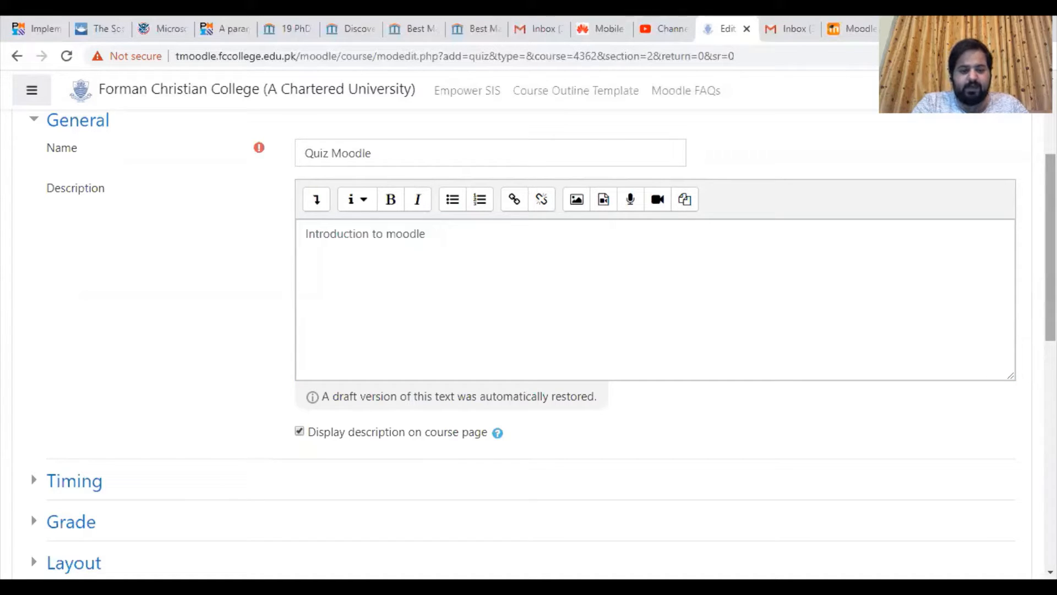
# - In the Timing settings, enable the quiz's opening date and set it to 24 March 2020, 10:00
pyautogui.scroll(-4, 1050, 248)
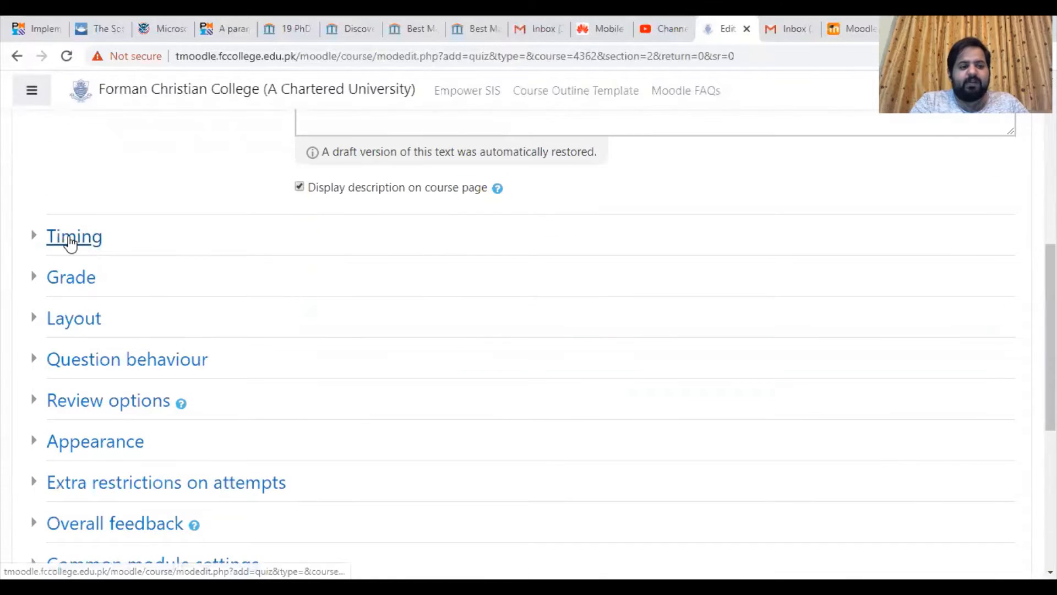
pyautogui.click(72, 239)
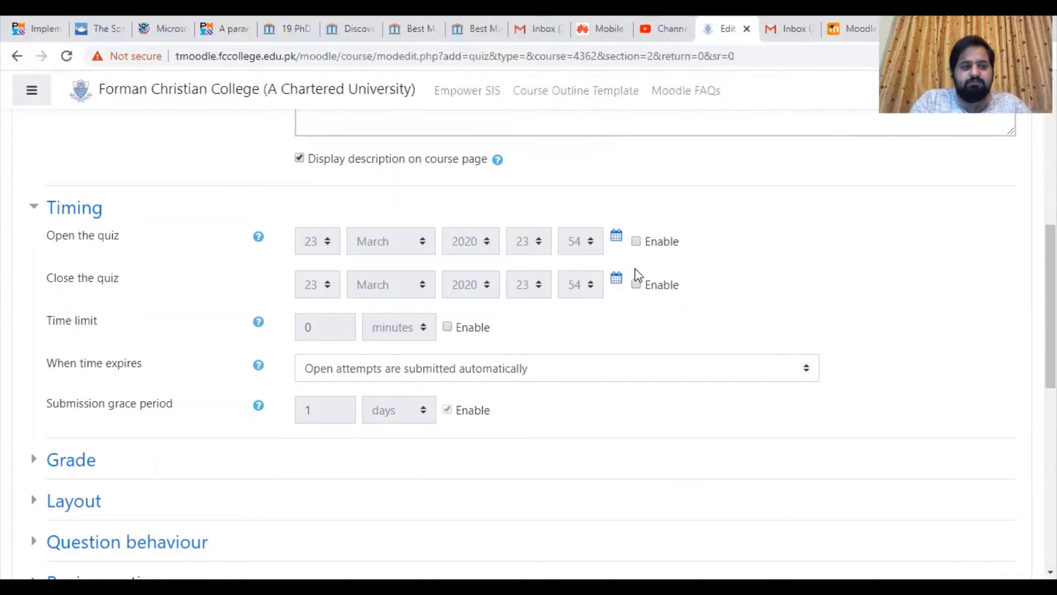
pyautogui.scroll(4, 528, 342)
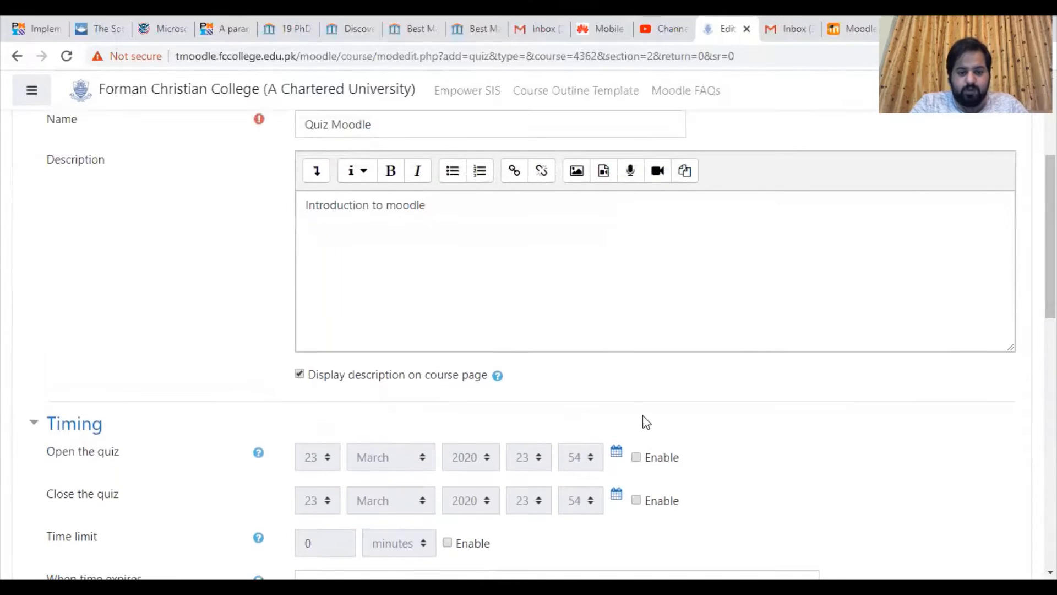
pyautogui.click(637, 457)
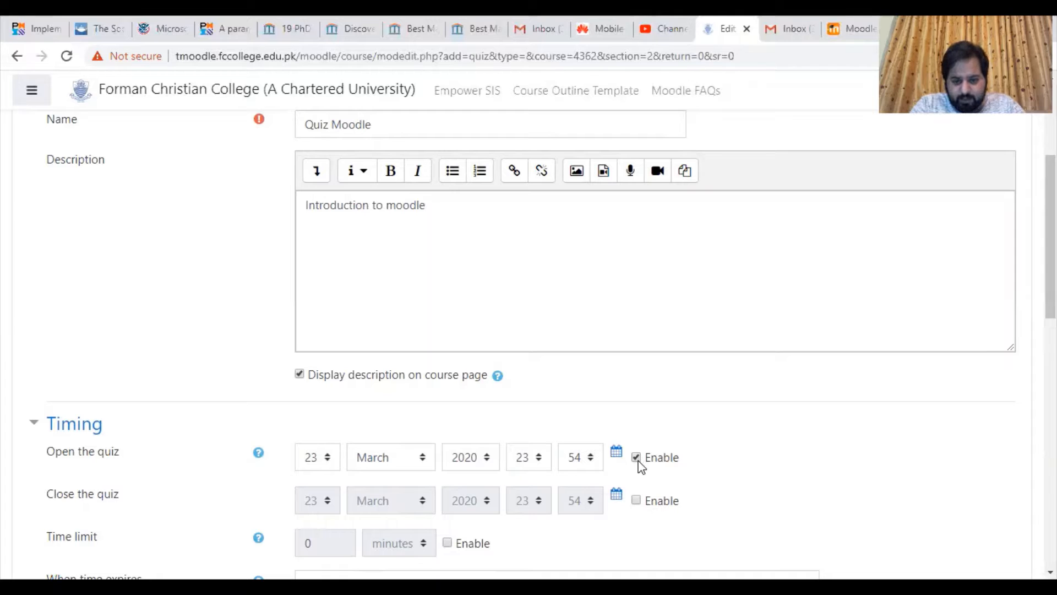
pyautogui.click(318, 461)
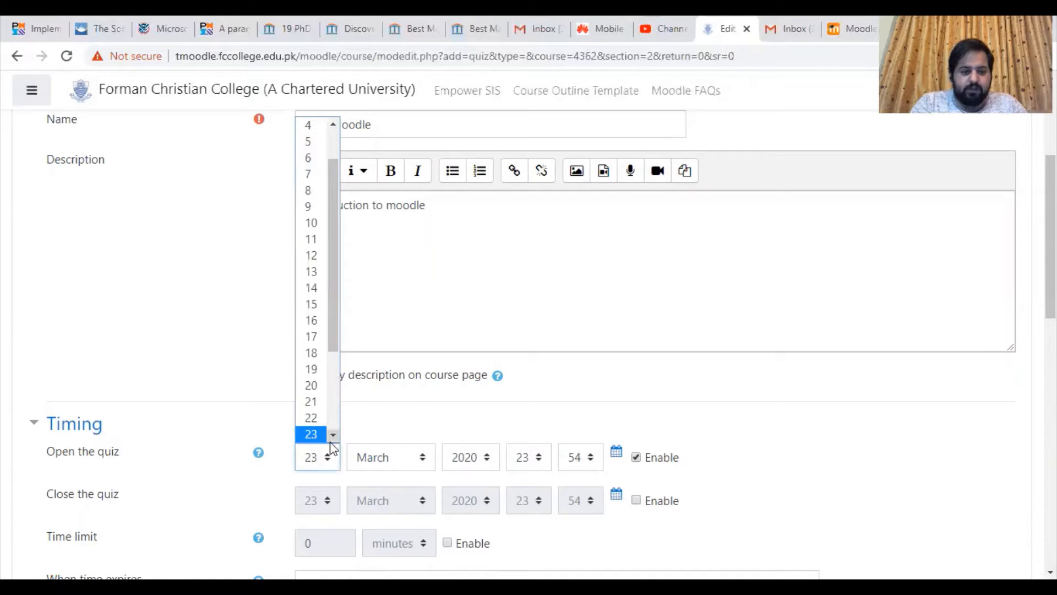
pyautogui.scroll(-2, 332, 434)
pyautogui.click(317, 388)
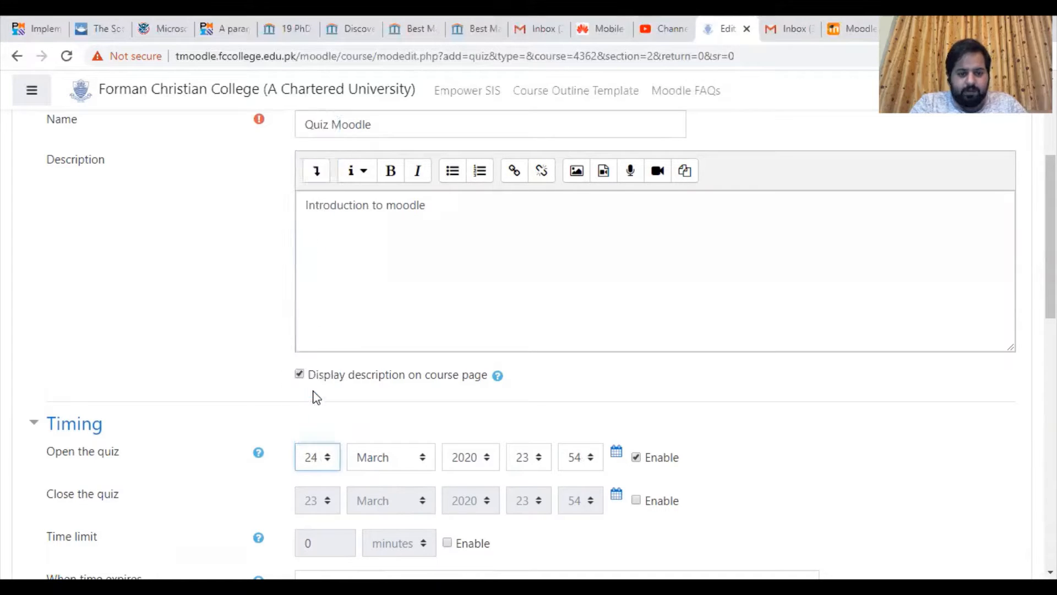
pyautogui.click(544, 462)
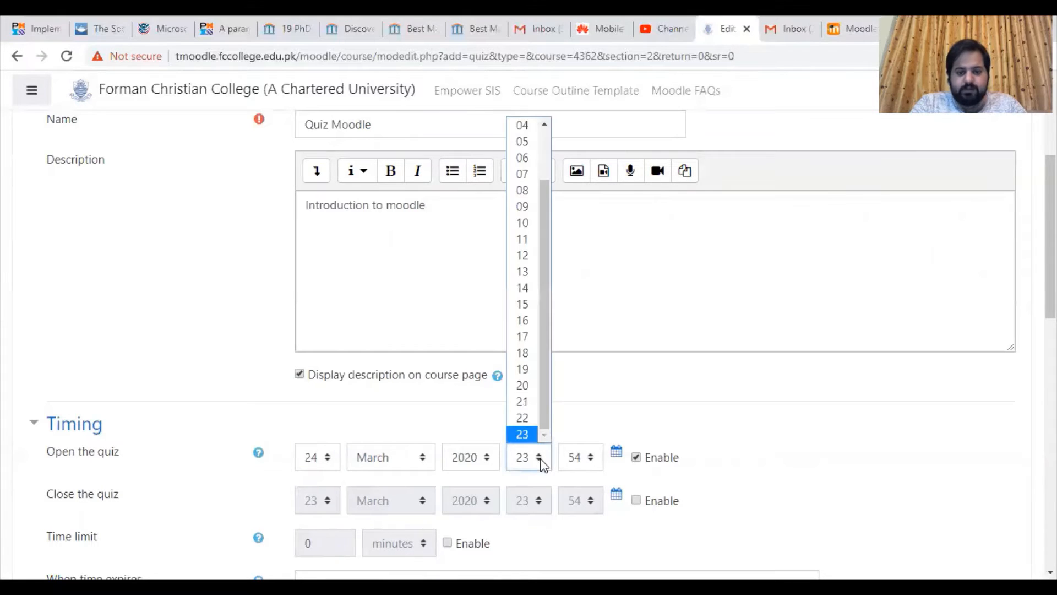
pyautogui.click(527, 223)
pyautogui.click(582, 464)
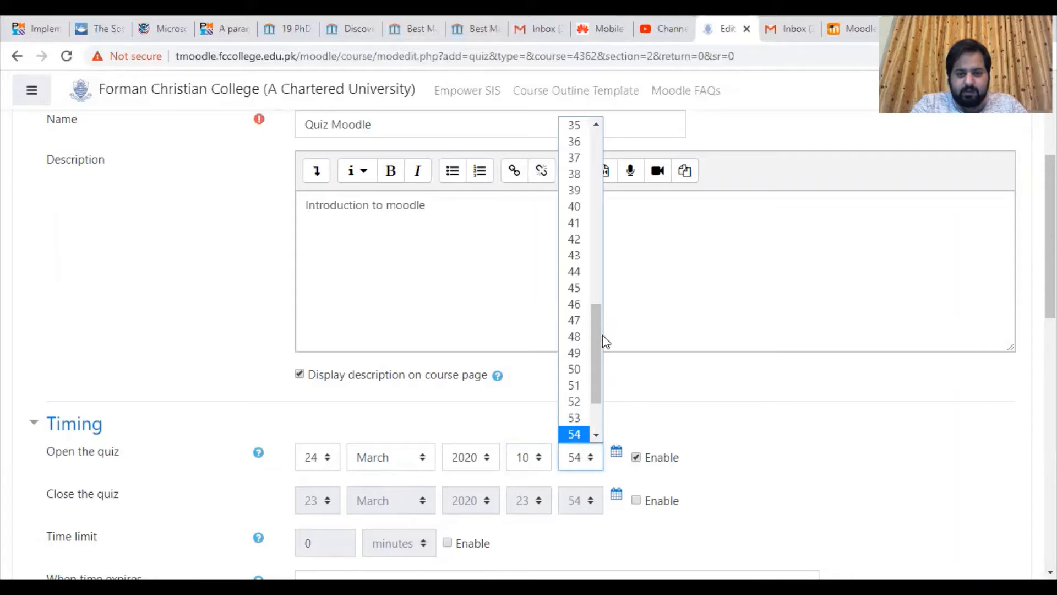
pyautogui.moveTo(600, 342); pyautogui.dragTo(594, 164)
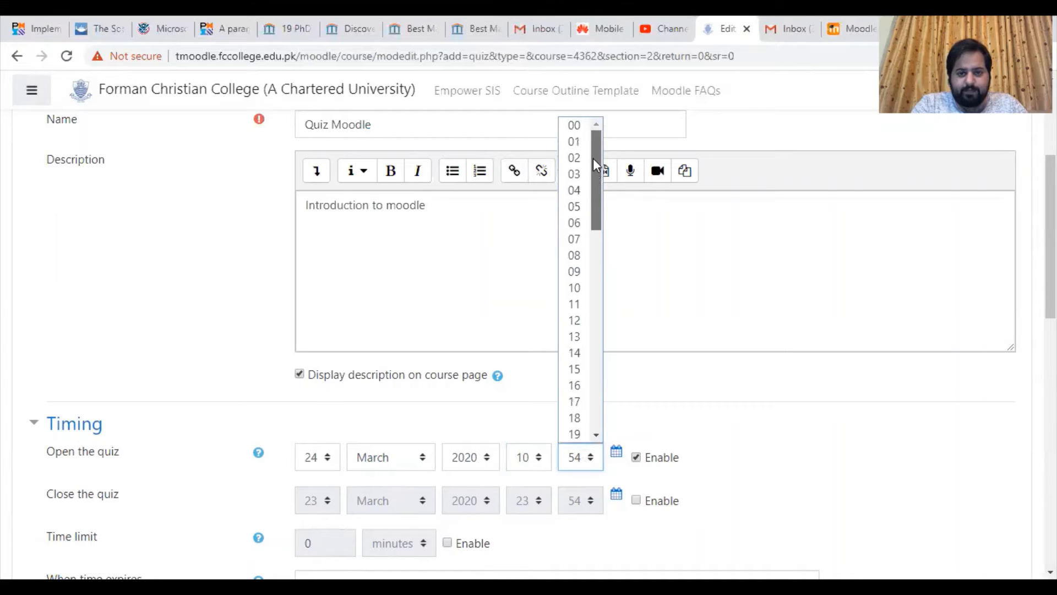
pyautogui.click(575, 125)
# - Enable the quiz's closing date and set it to 24 March 2020, 22:00
pyautogui.moveTo(1050, 276)
pyautogui.mouseDown()
pyautogui.moveTo(1051, 298)
pyautogui.moveTo(1050, 279)
pyautogui.mouseUp()
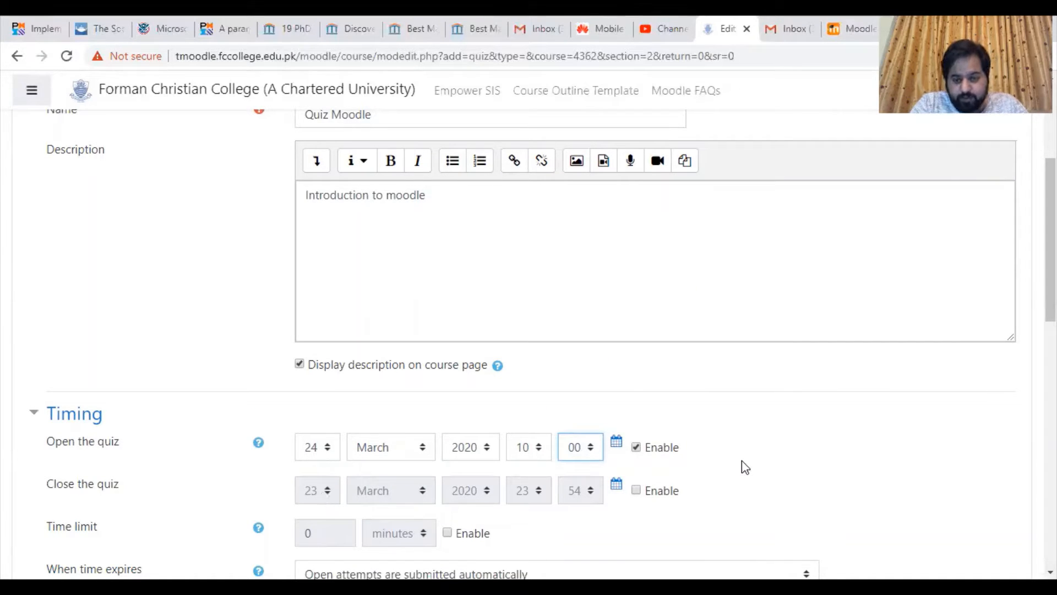
pyautogui.click(636, 490)
pyautogui.click(323, 491)
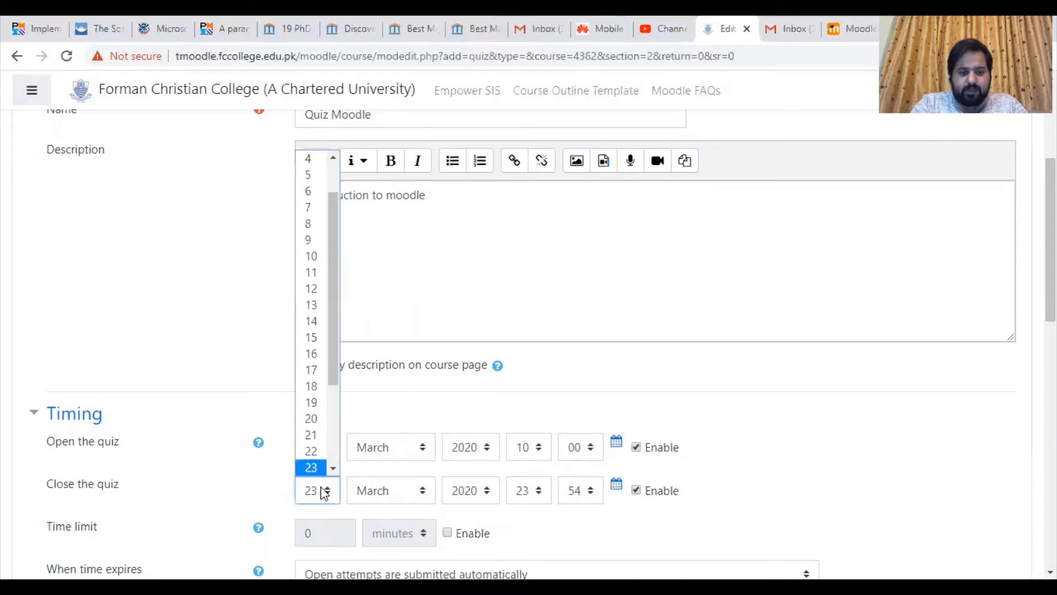
pyautogui.moveTo(331, 368); pyautogui.dragTo(333, 402)
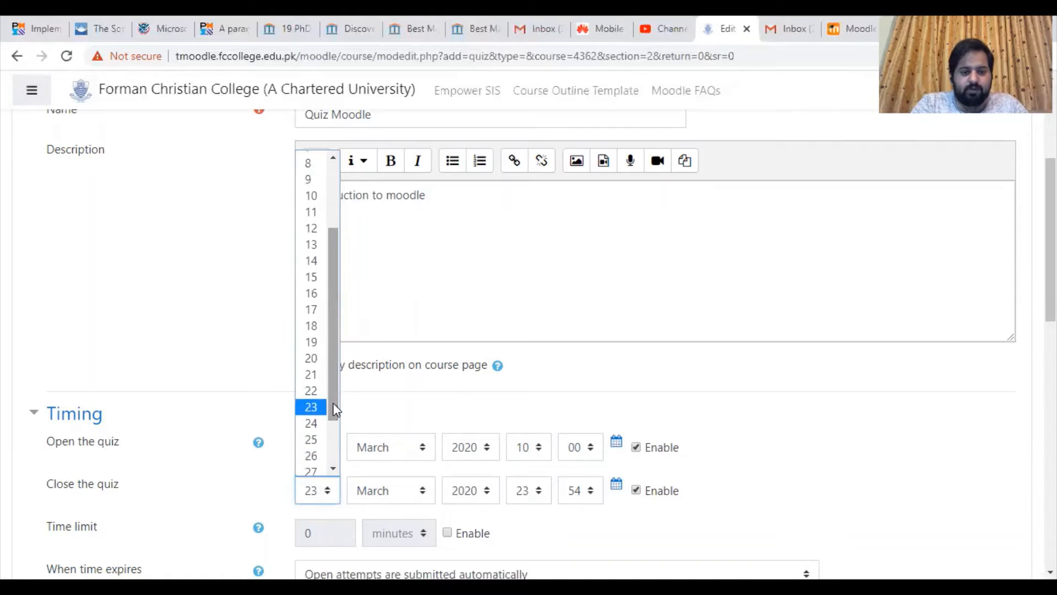
pyautogui.click(311, 423)
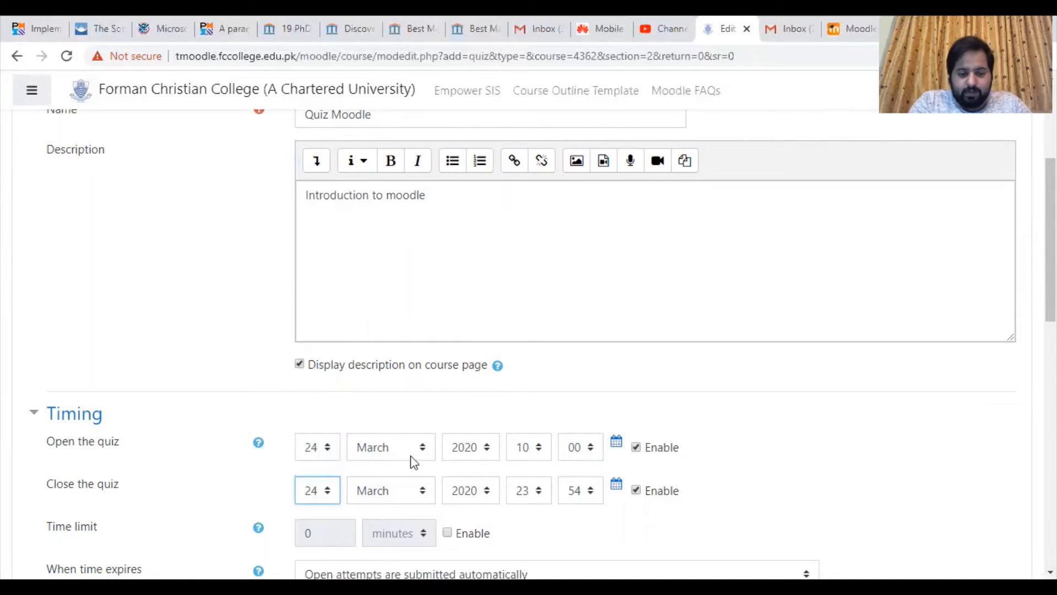
pyautogui.click(537, 494)
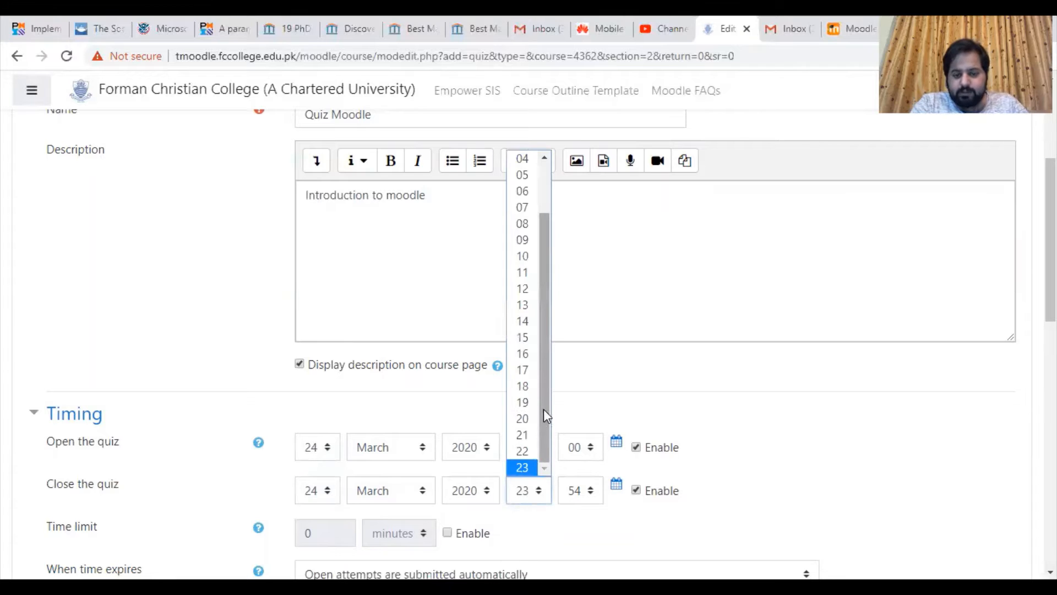
pyautogui.click(534, 450)
pyautogui.click(579, 494)
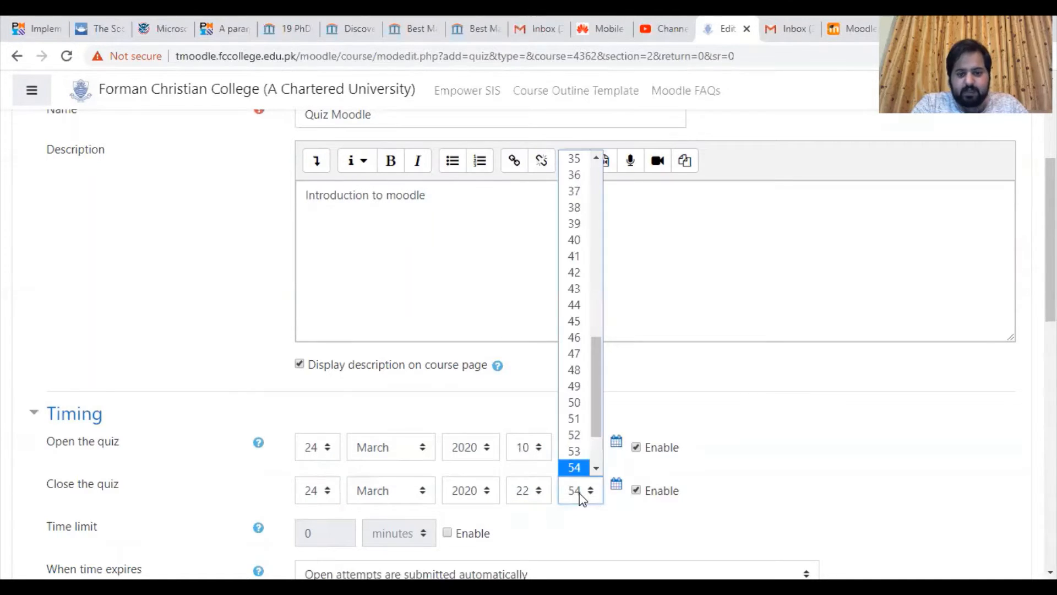
pyautogui.moveTo(593, 398); pyautogui.dragTo(601, 230)
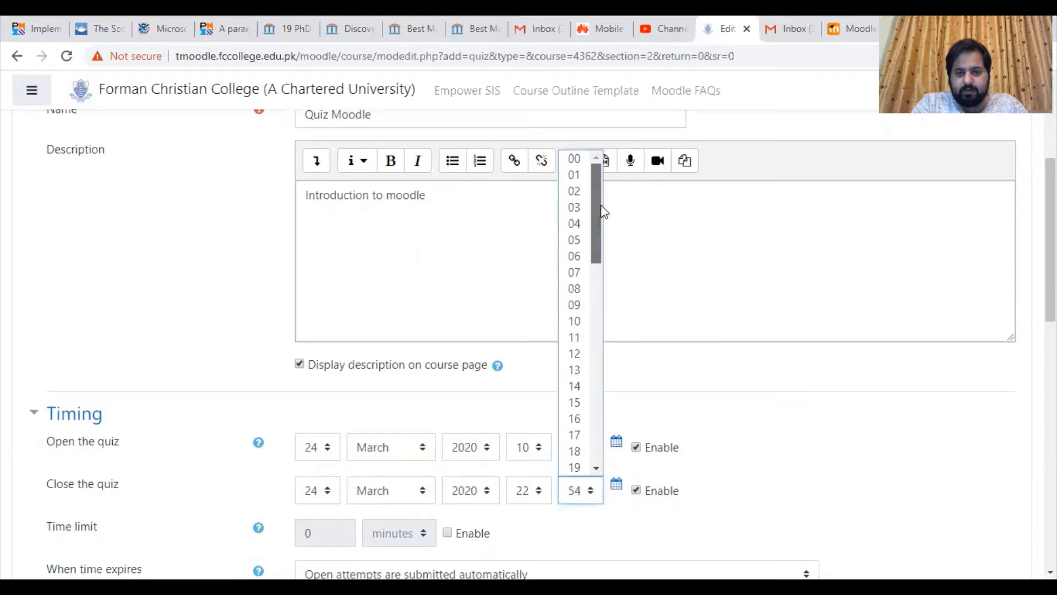
pyautogui.click(574, 159)
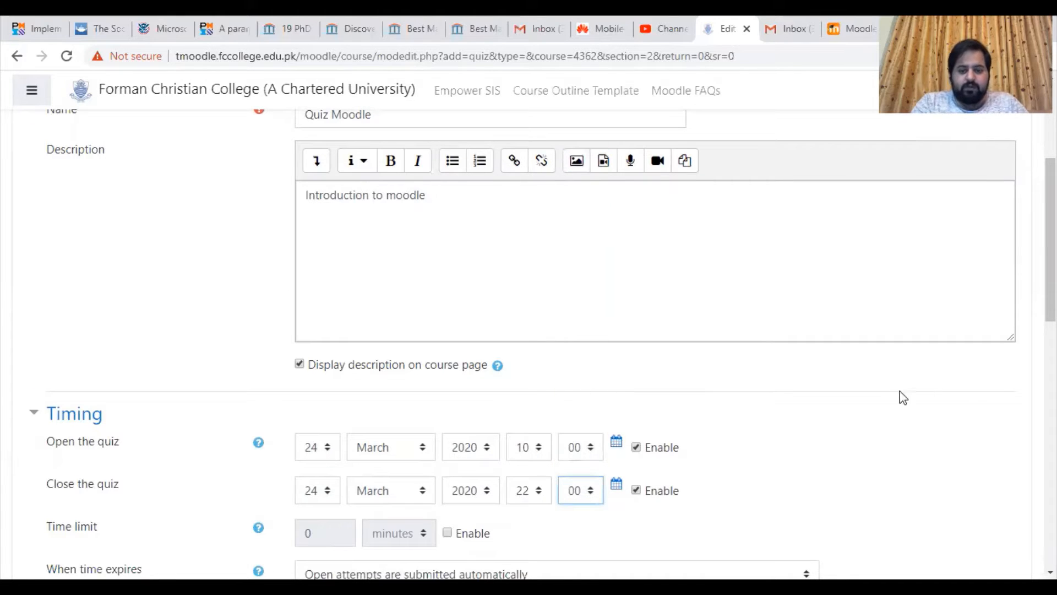
# - Enable the quiz's time limit in the Timing settings and set it to 60 minutes
pyautogui.scroll(-1, 1050, 237)
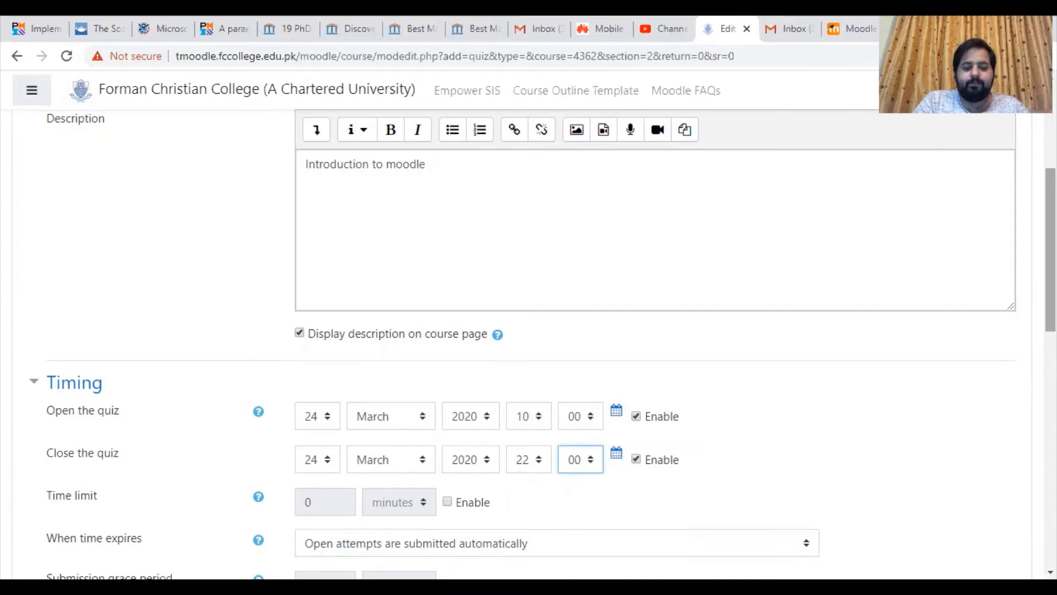
pyautogui.scroll(-4, 450, 372)
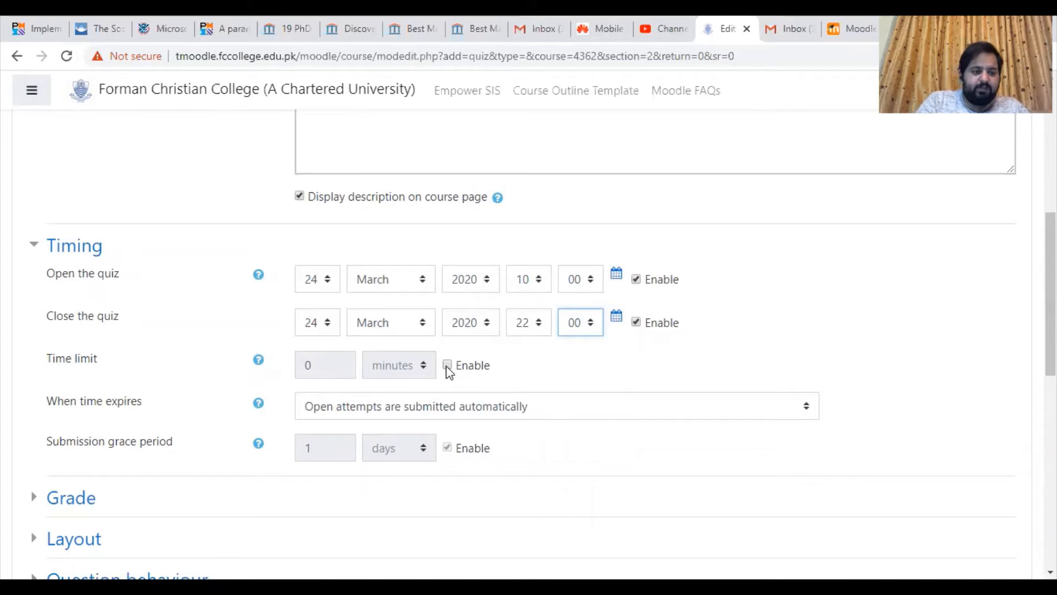
pyautogui.click(446, 365)
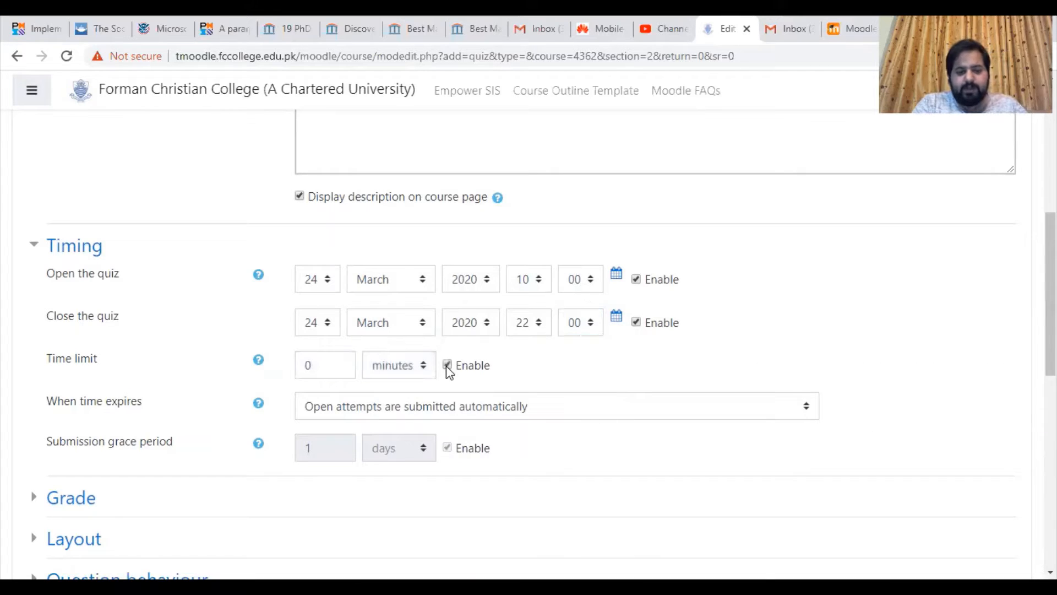
pyautogui.moveTo(321, 364); pyautogui.dragTo(294, 370)
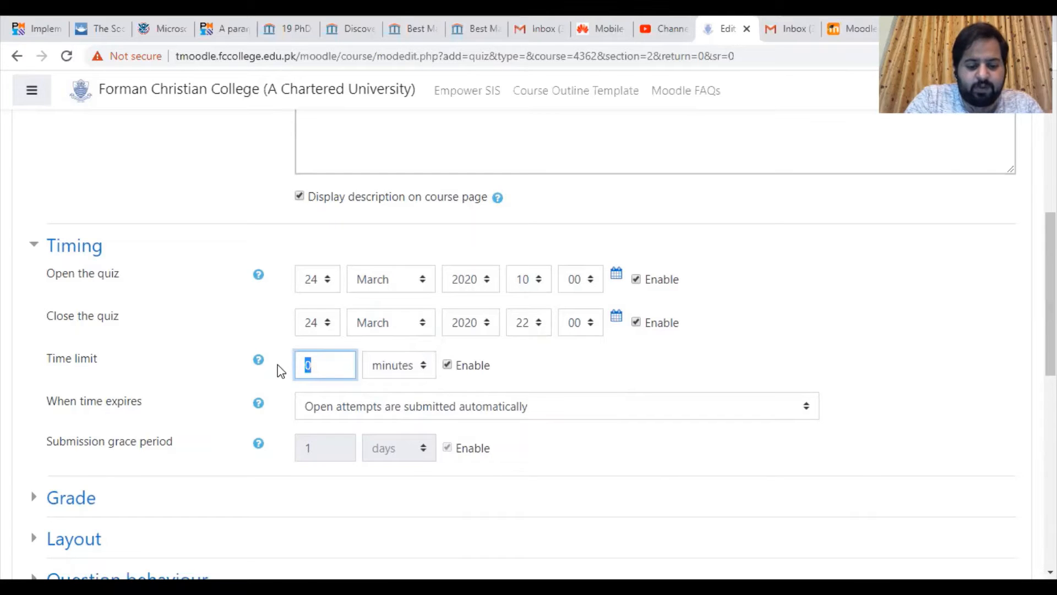
pyautogui.write('60')
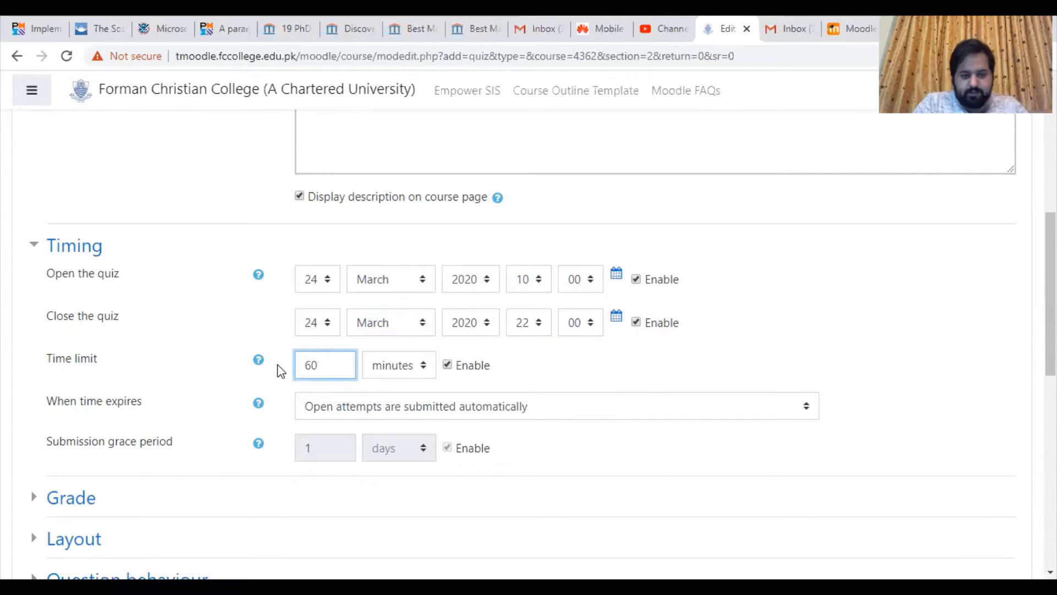
pyautogui.click(751, 346)
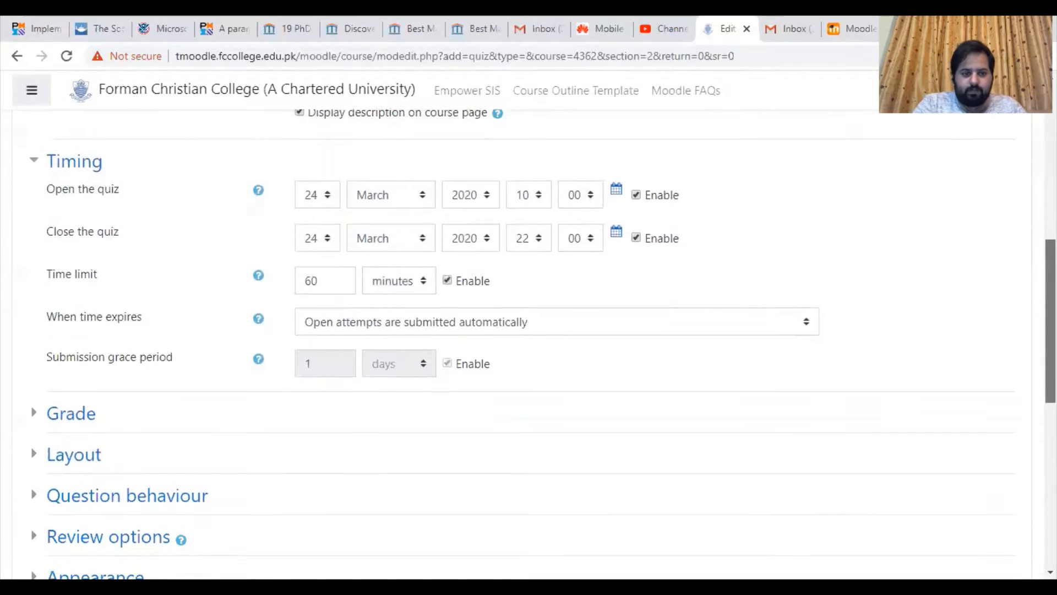
# - Set the hour of the quiz's closing time to 11
pyautogui.scroll(2, 529, 353)
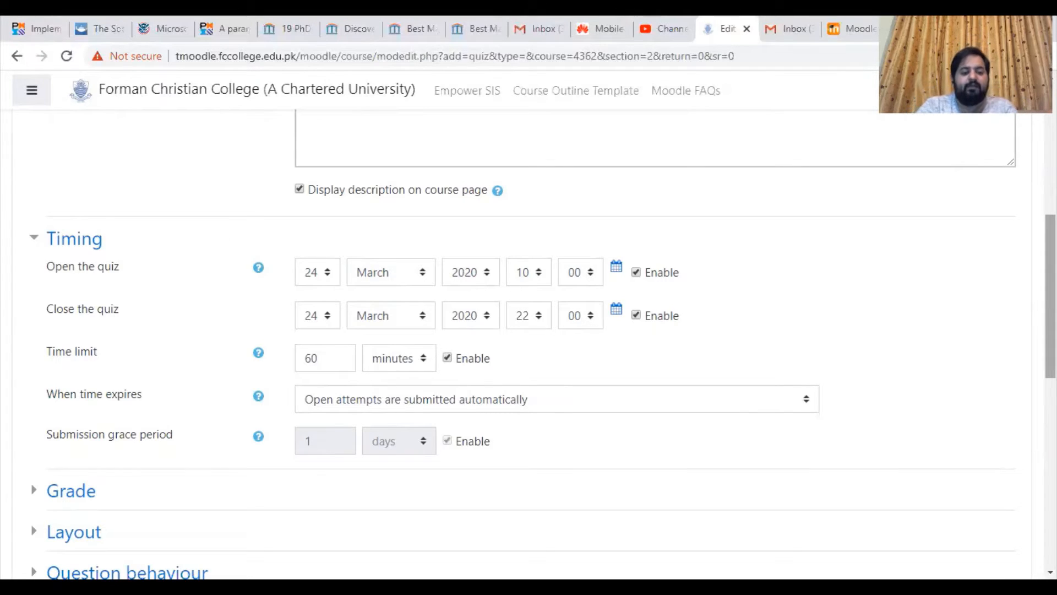
pyautogui.click(333, 358)
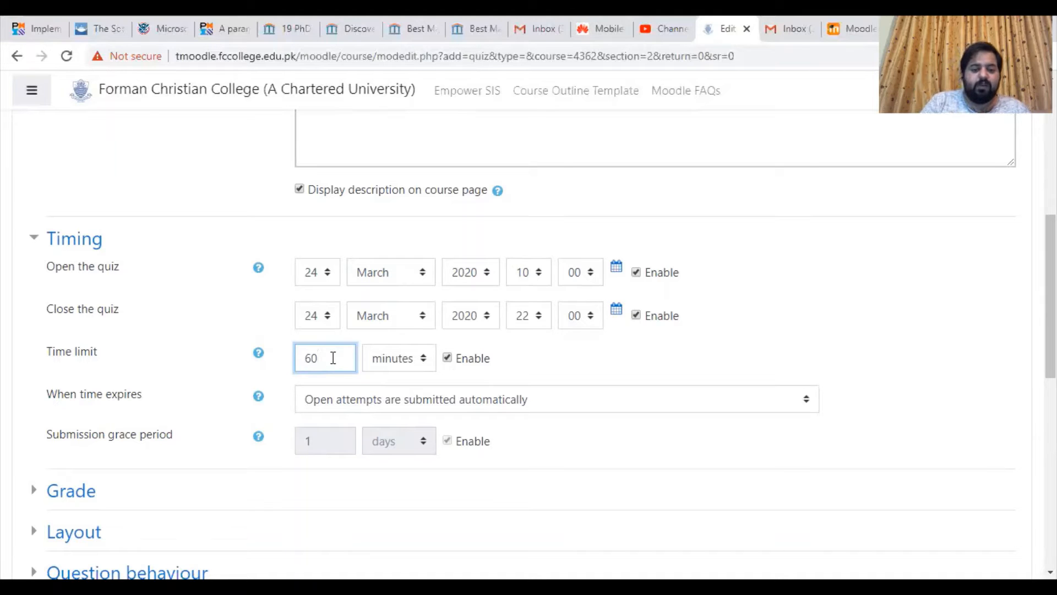
pyautogui.click(533, 317)
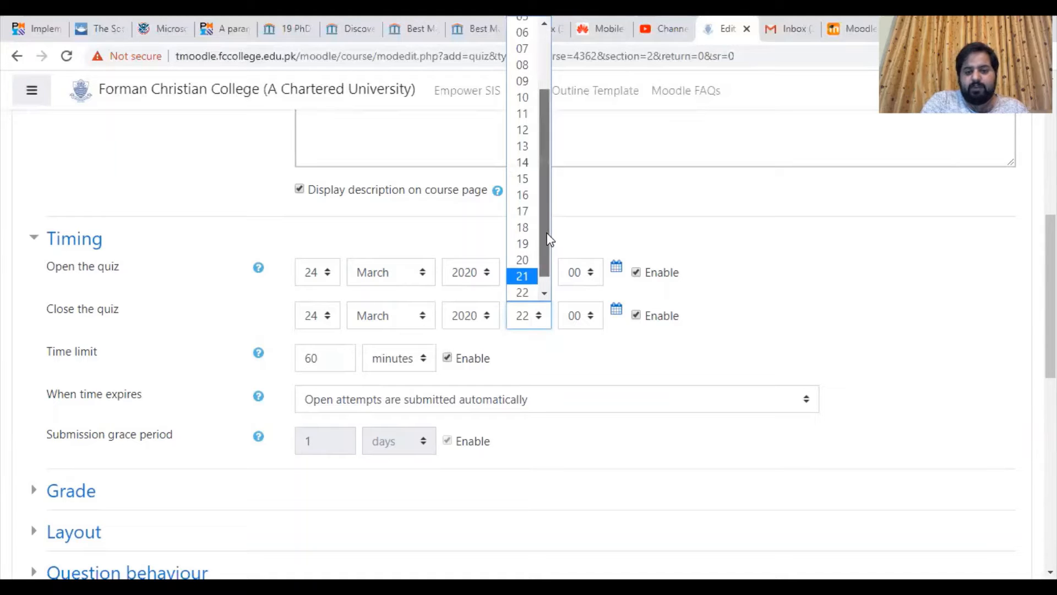
pyautogui.moveTo(545, 233); pyautogui.dragTo(549, 198)
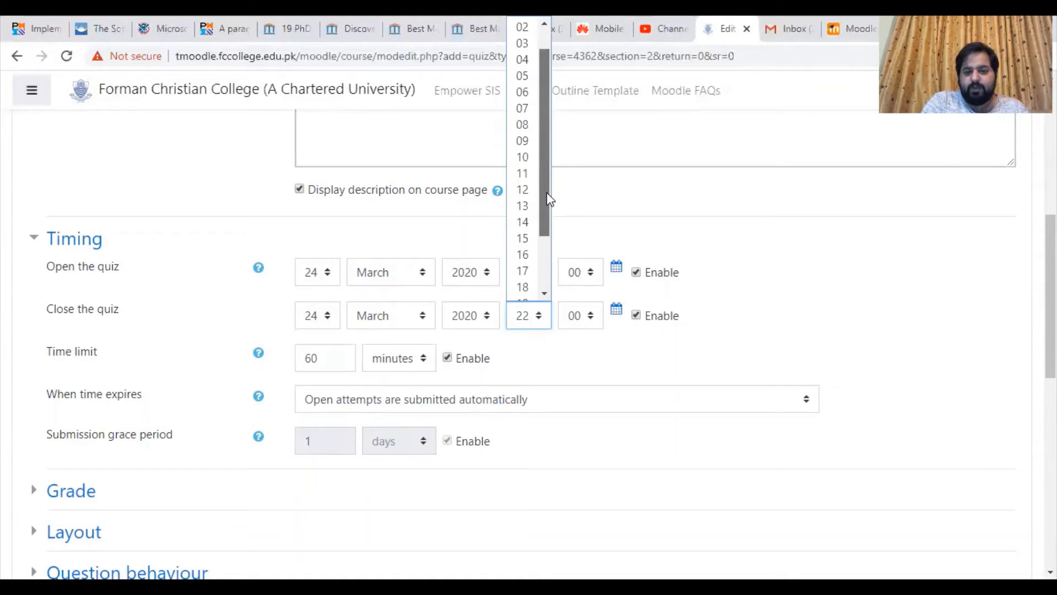
pyautogui.click(522, 174)
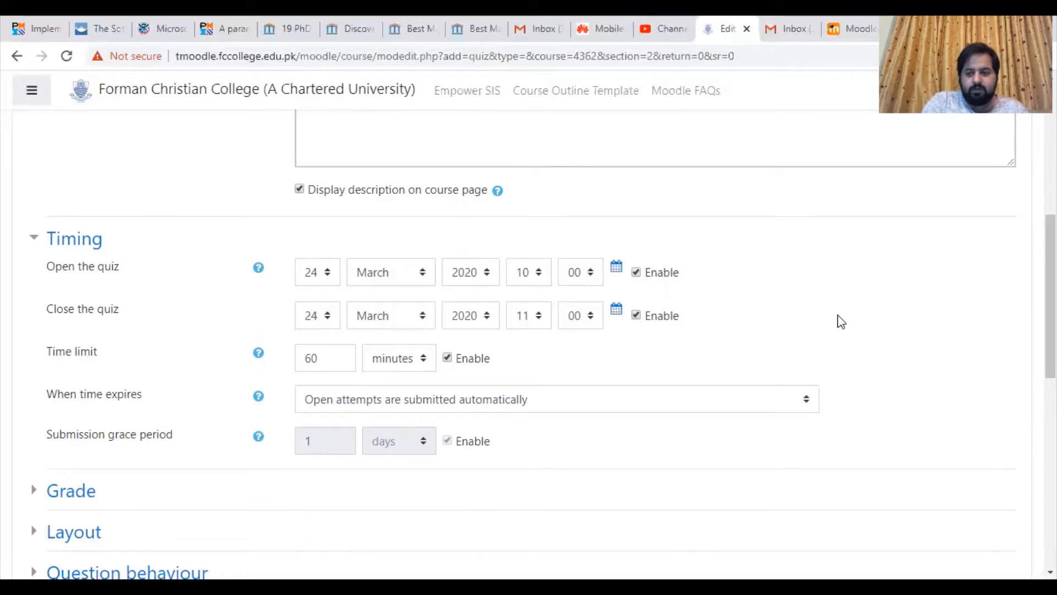
# - Choose "Open attempts are submitted automatically" for when the quiz time expires
pyautogui.scroll(-2, 1051, 297)
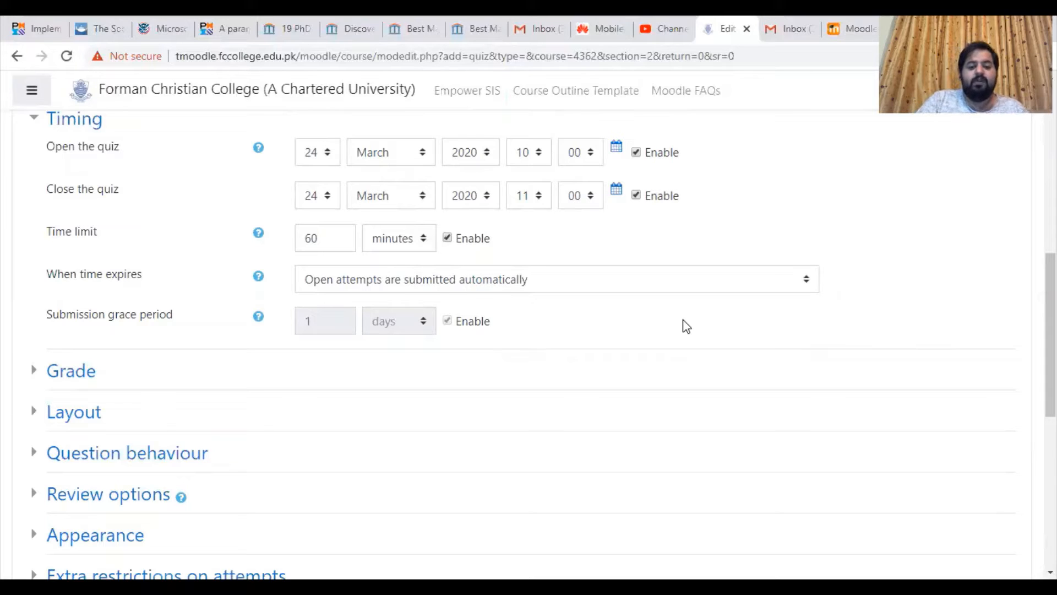
pyautogui.click(675, 283)
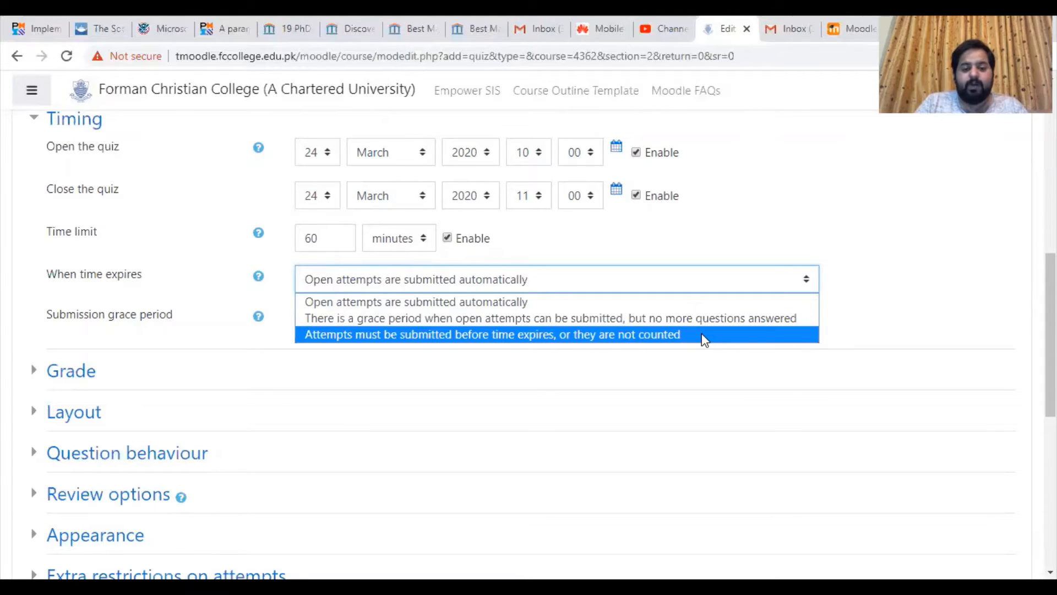
pyautogui.click(586, 303)
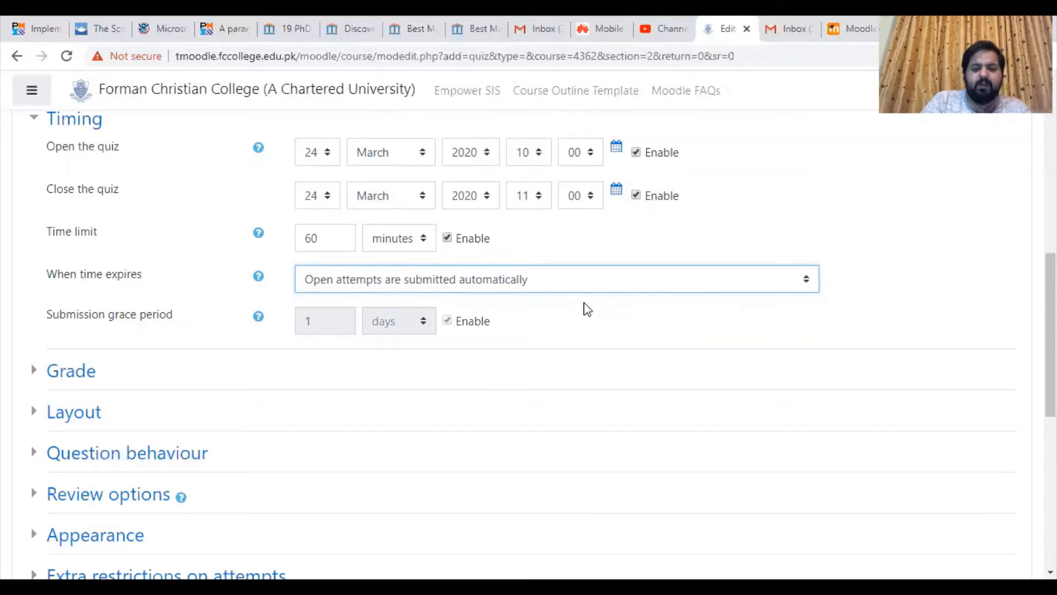
# - Try the grace period option for when time expires, and switch back to submitting open attempts automatically
pyautogui.moveTo(1050, 291); pyautogui.dragTo(1050, 314)
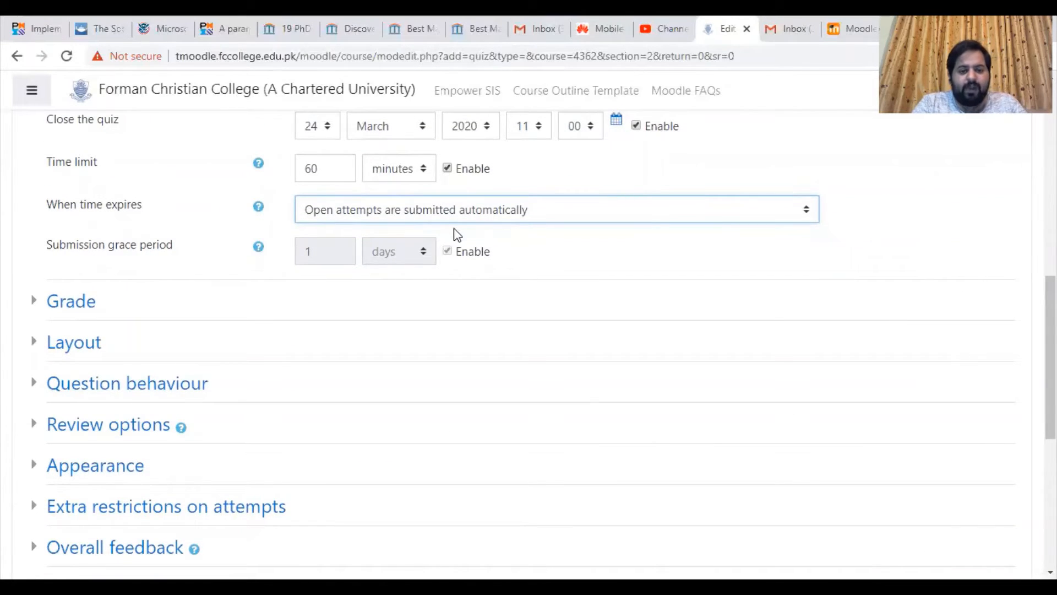
pyautogui.click(465, 214)
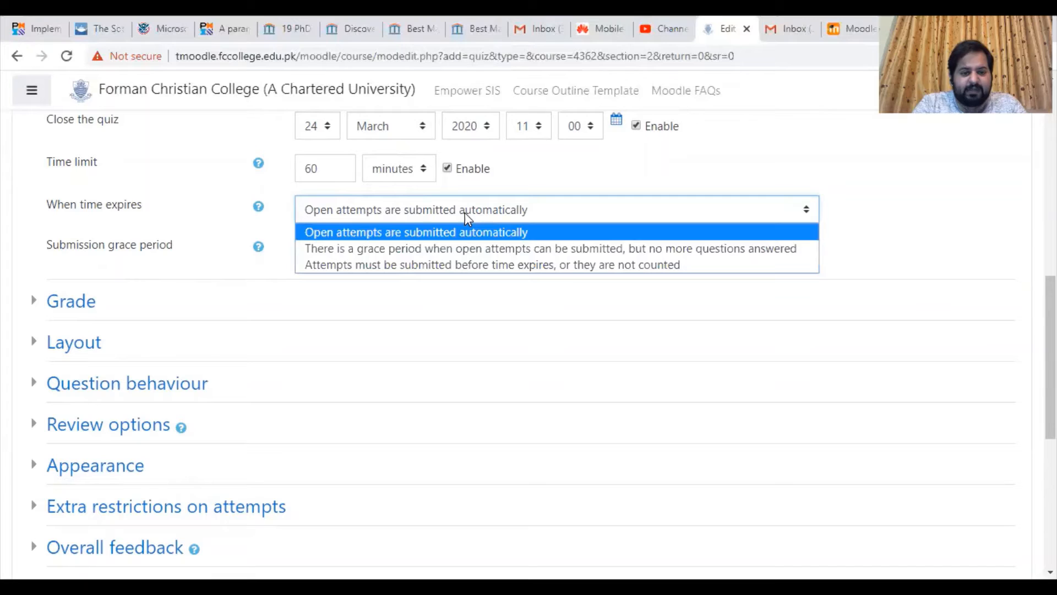
pyautogui.click(453, 249)
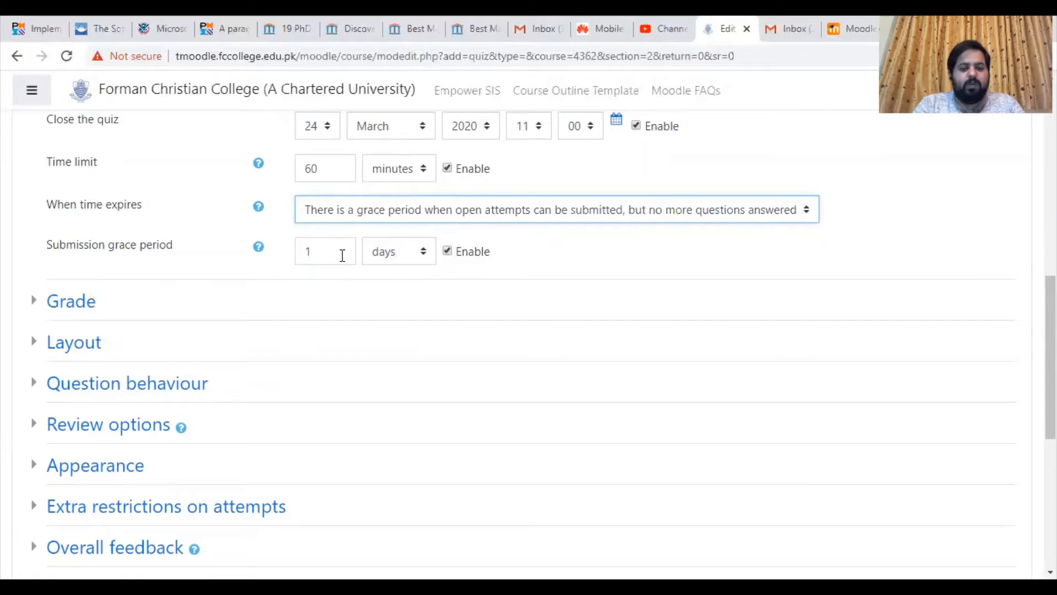
pyautogui.click(546, 211)
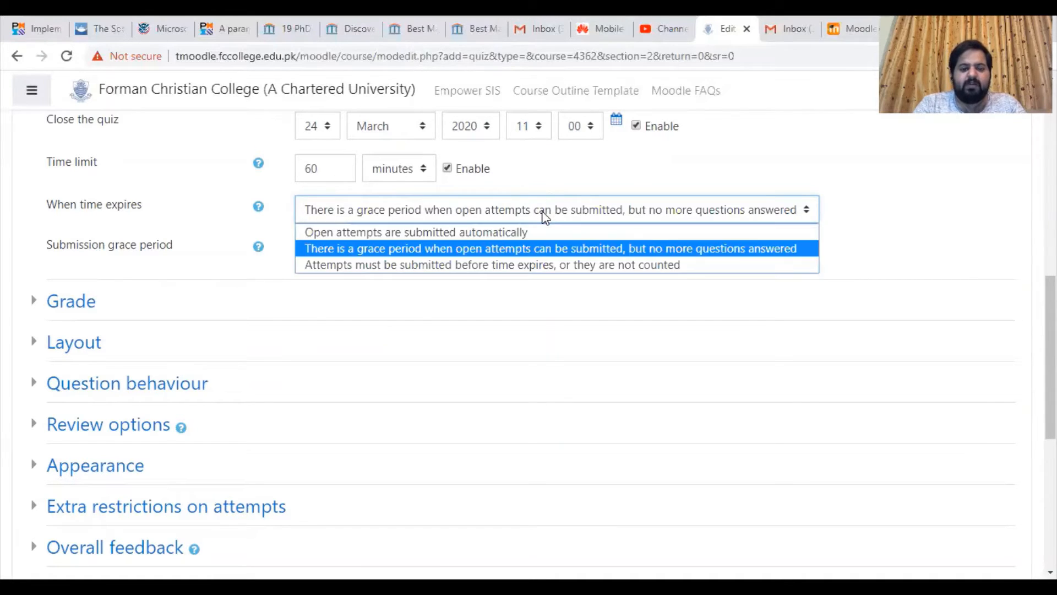
pyautogui.click(506, 233)
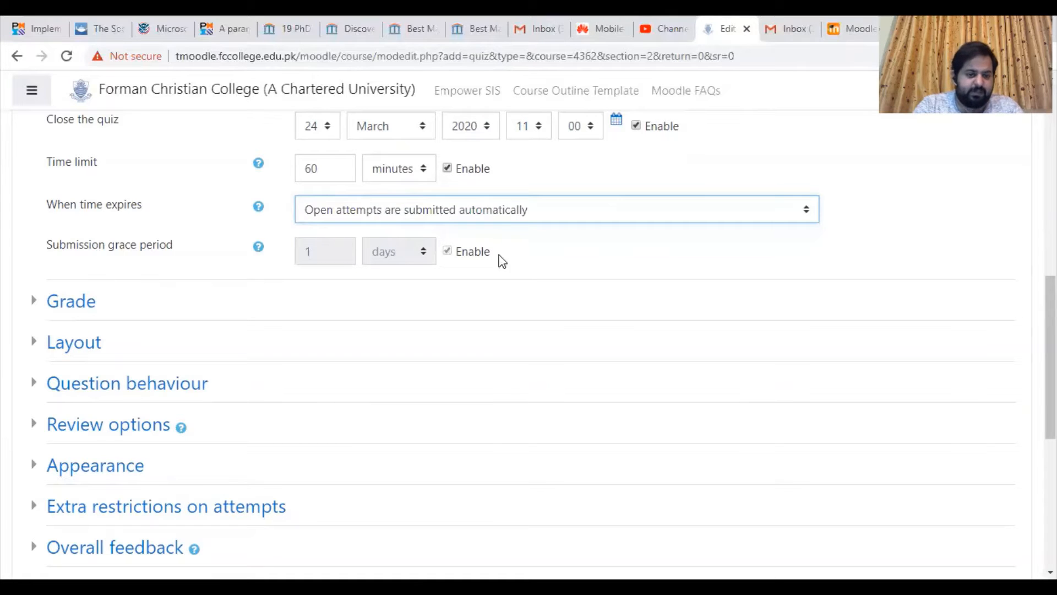
# - Expand the Grade settings and choose Unlimited for the attempts allowed
pyautogui.scroll(-3, 528, 341)
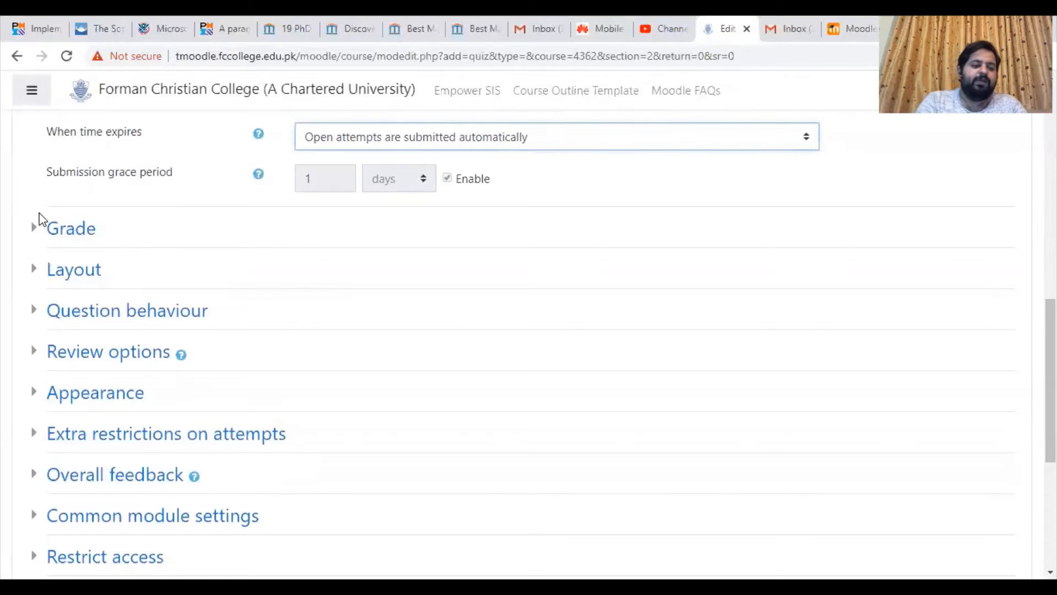
pyautogui.click(70, 235)
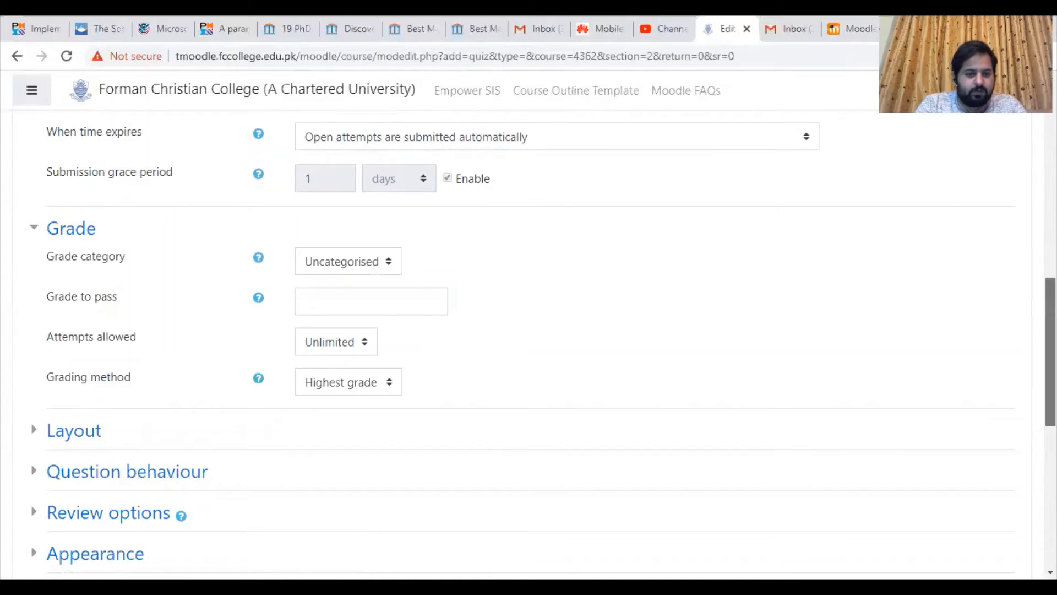
pyautogui.scroll(-2, 528, 342)
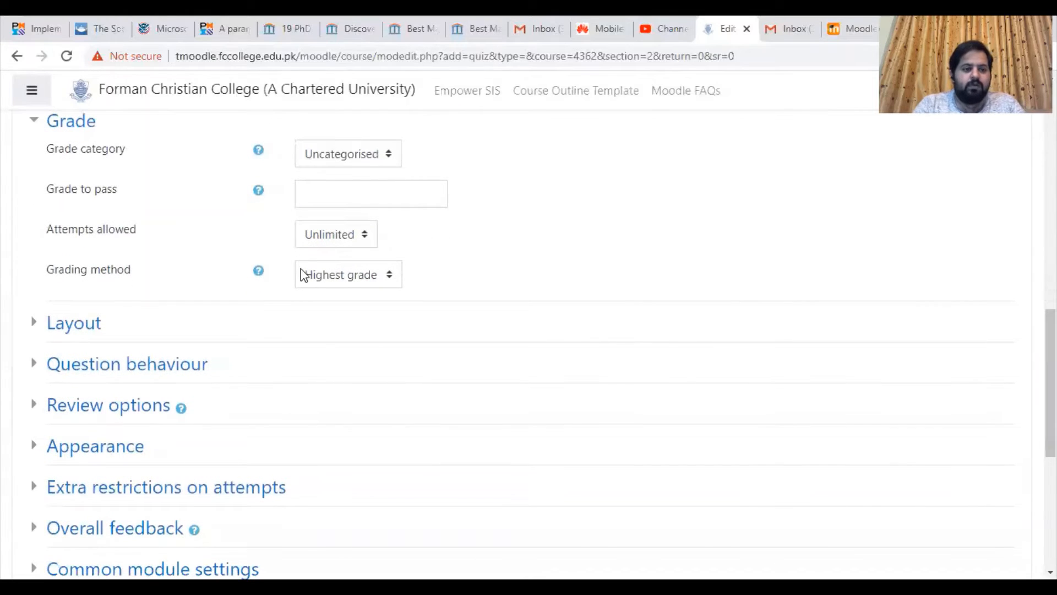
pyautogui.click(339, 241)
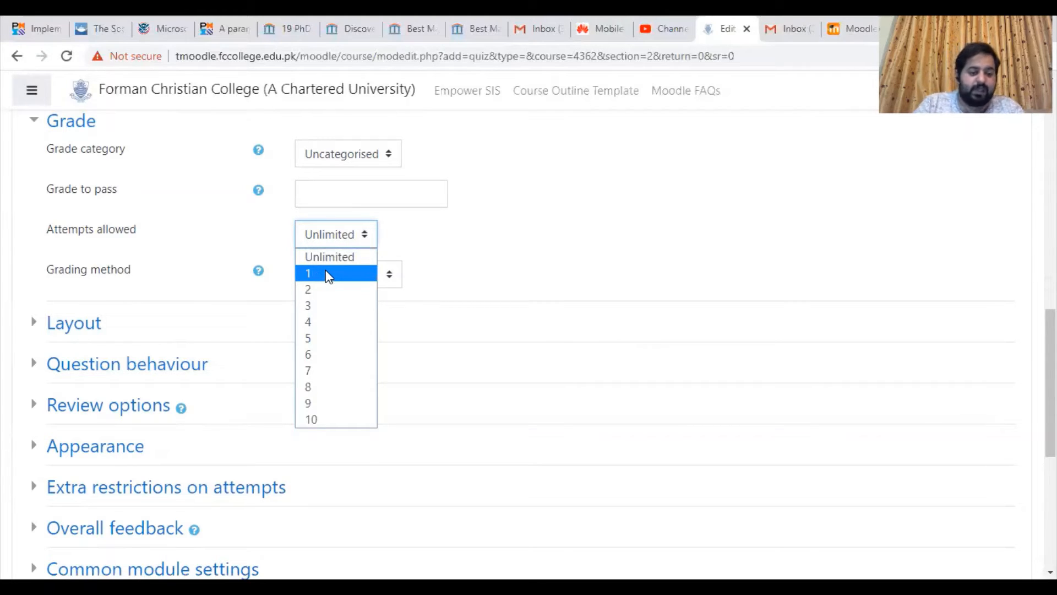
pyautogui.click(351, 256)
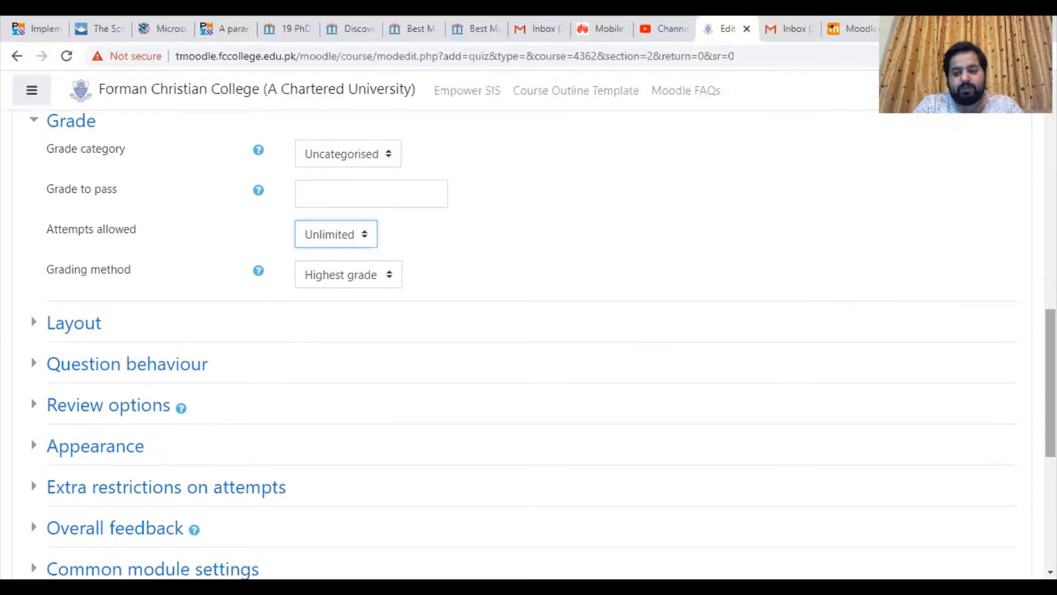
# - Set the quiz's grading method to Last attempt
pyautogui.scroll(-1, 828, 321)
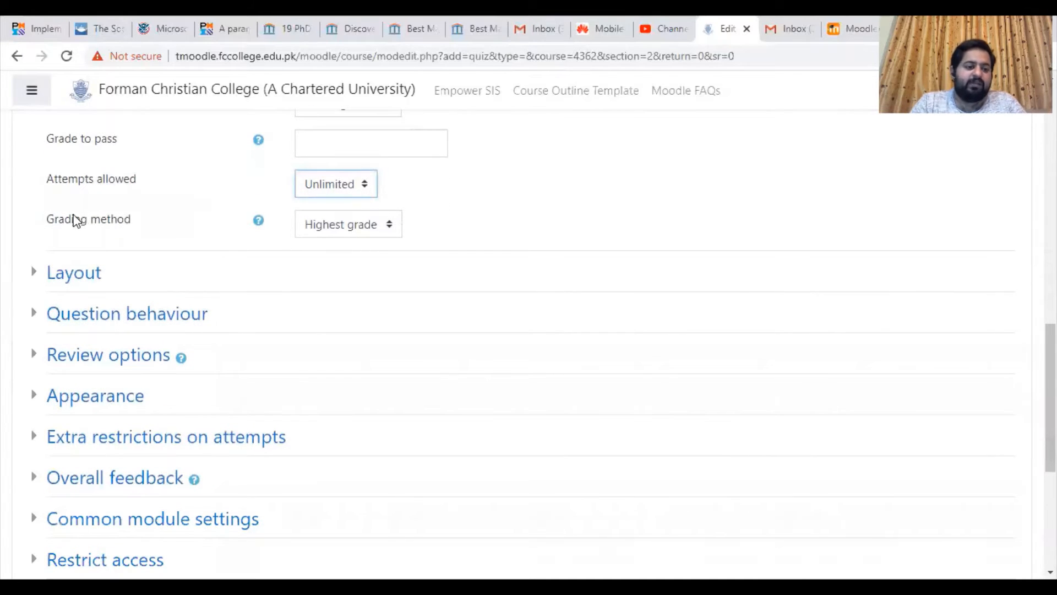
pyautogui.click(371, 240)
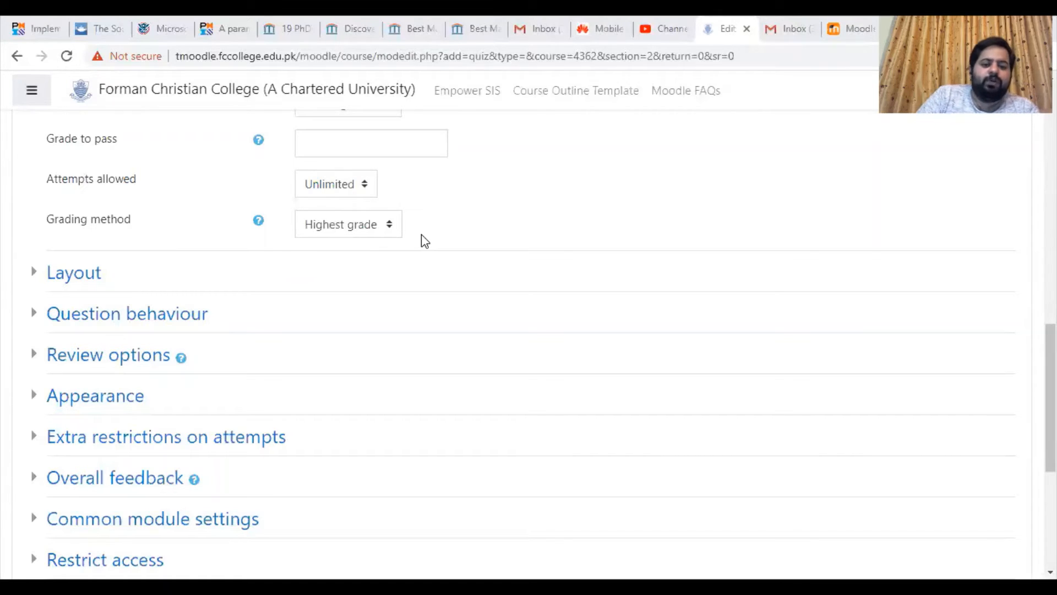
pyautogui.click(374, 224)
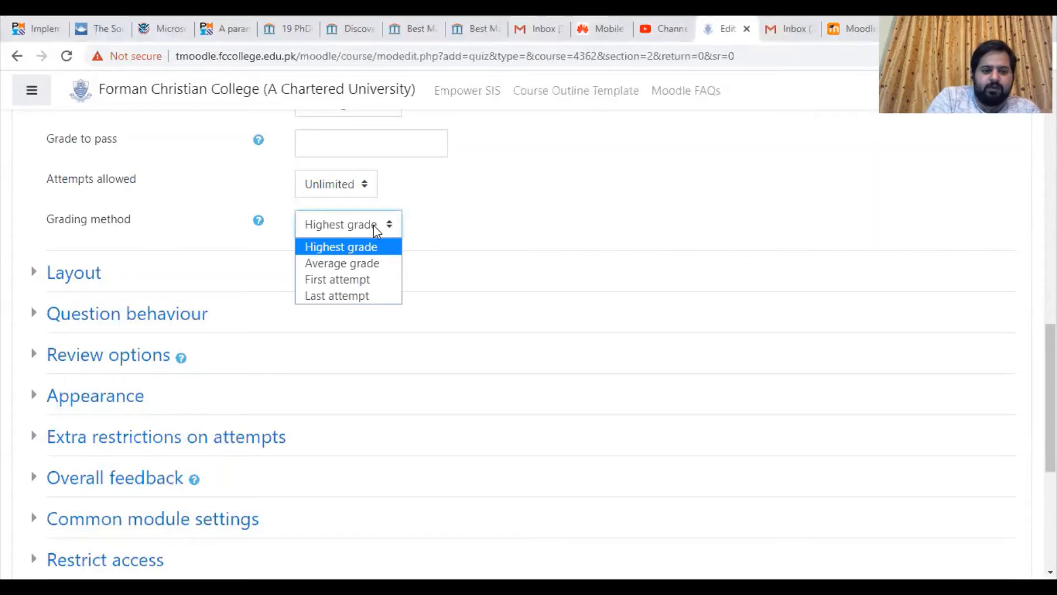
pyautogui.click(373, 265)
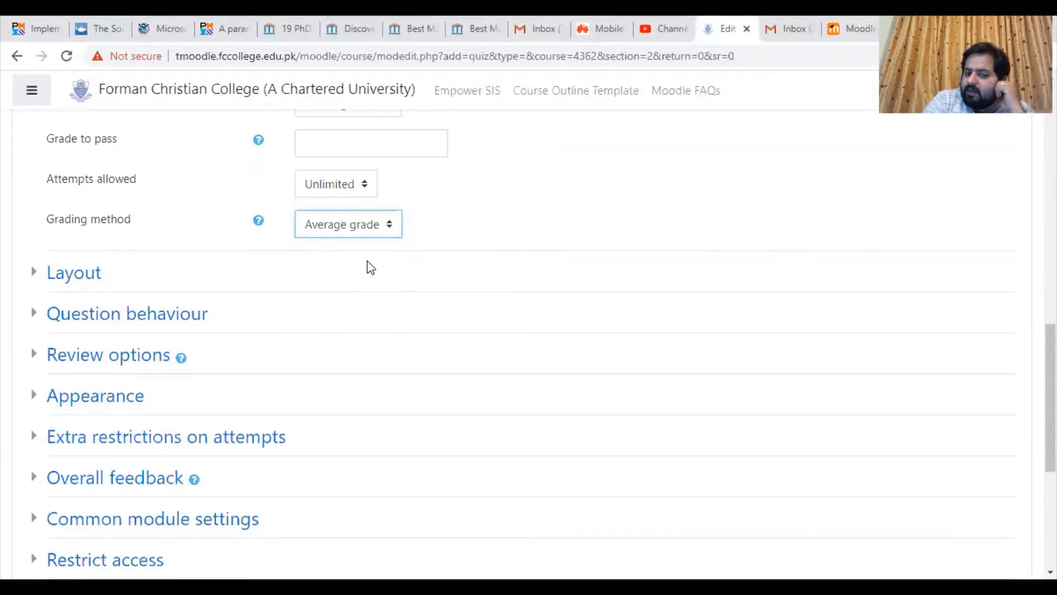
pyautogui.click(367, 231)
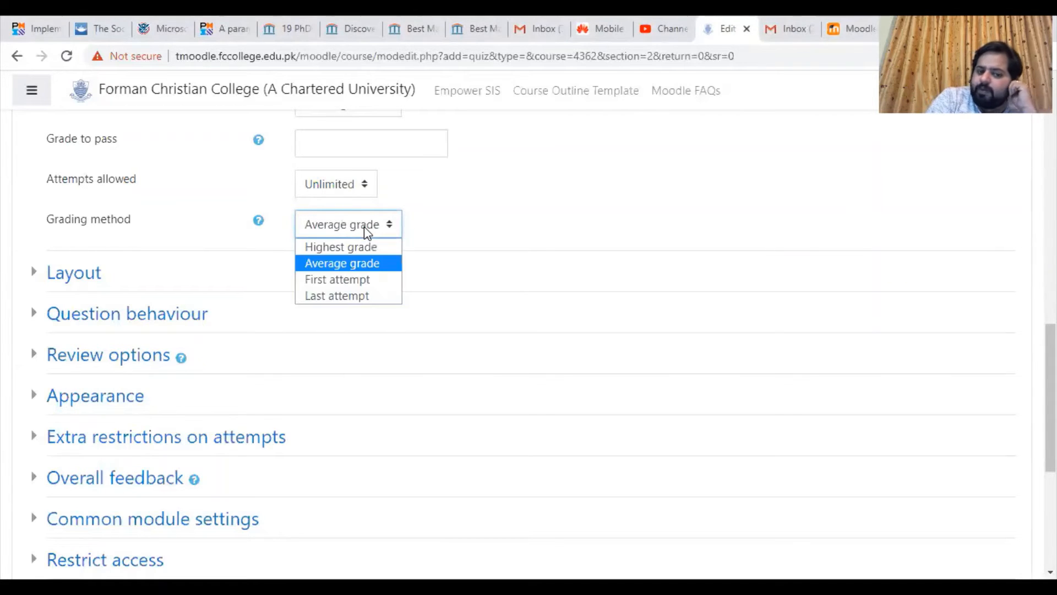
pyautogui.click(362, 295)
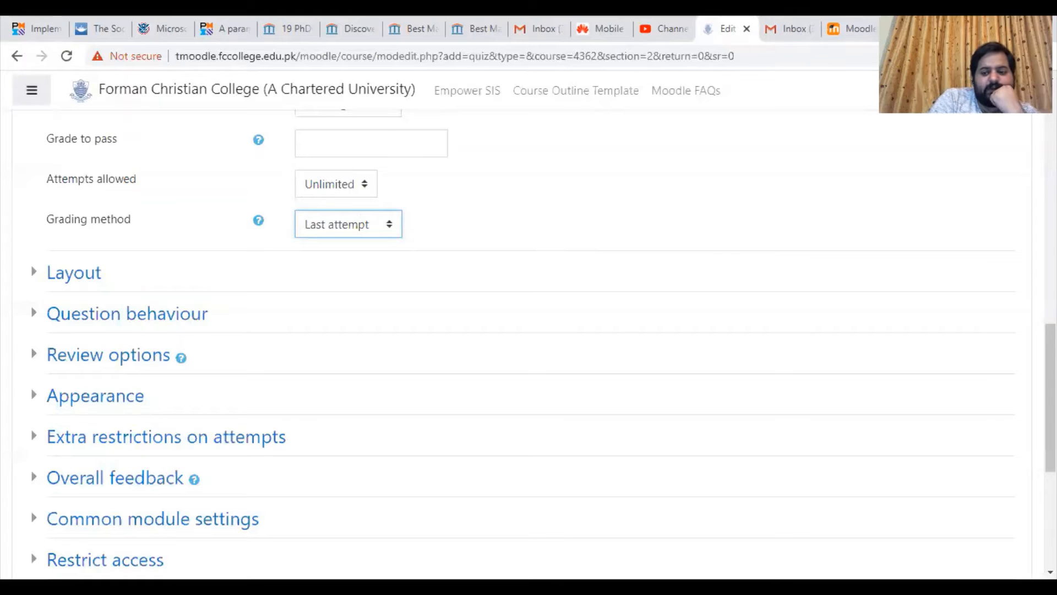
# - Examine the quiz's Review options and expand the Appearance settings
pyautogui.moveTo(1050, 397)
pyautogui.mouseDown()
pyautogui.moveTo(1050, 449)
pyautogui.moveTo(1050, 418)
pyautogui.mouseUp()
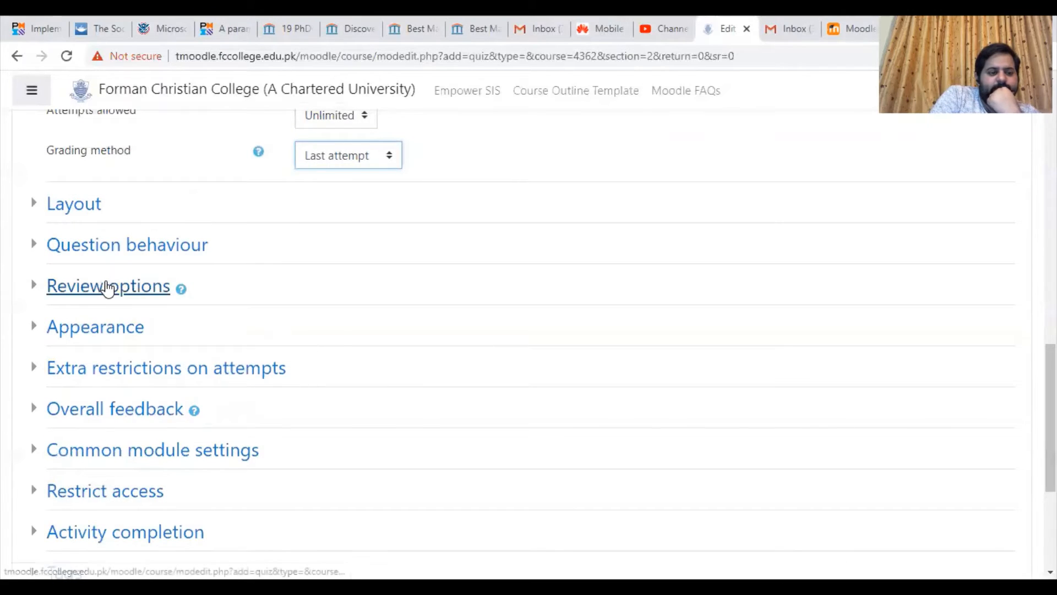
pyautogui.click(107, 286)
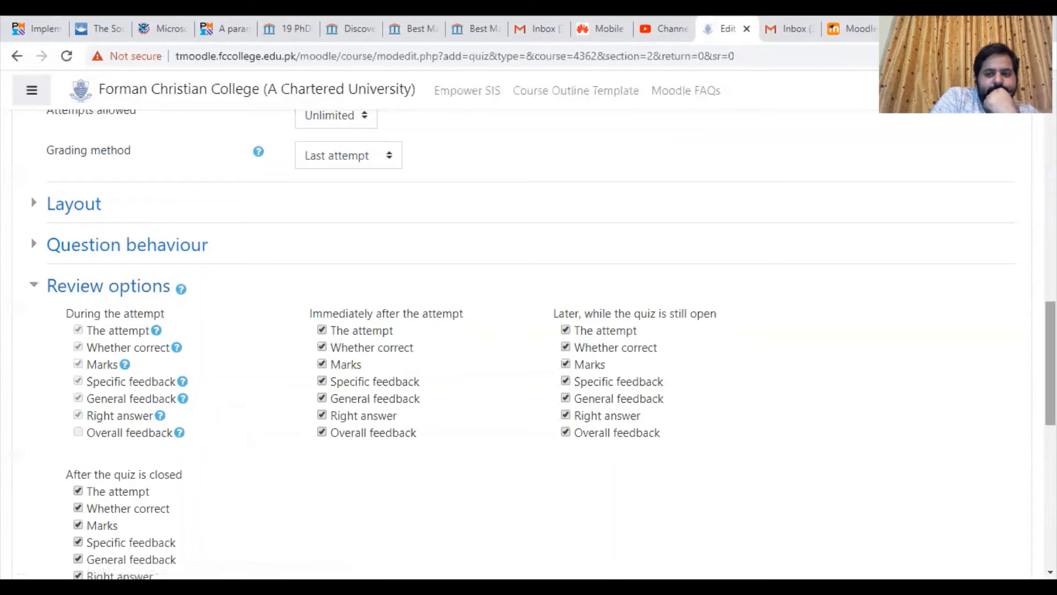
pyautogui.moveTo(1050, 363); pyautogui.dragTo(1050, 386)
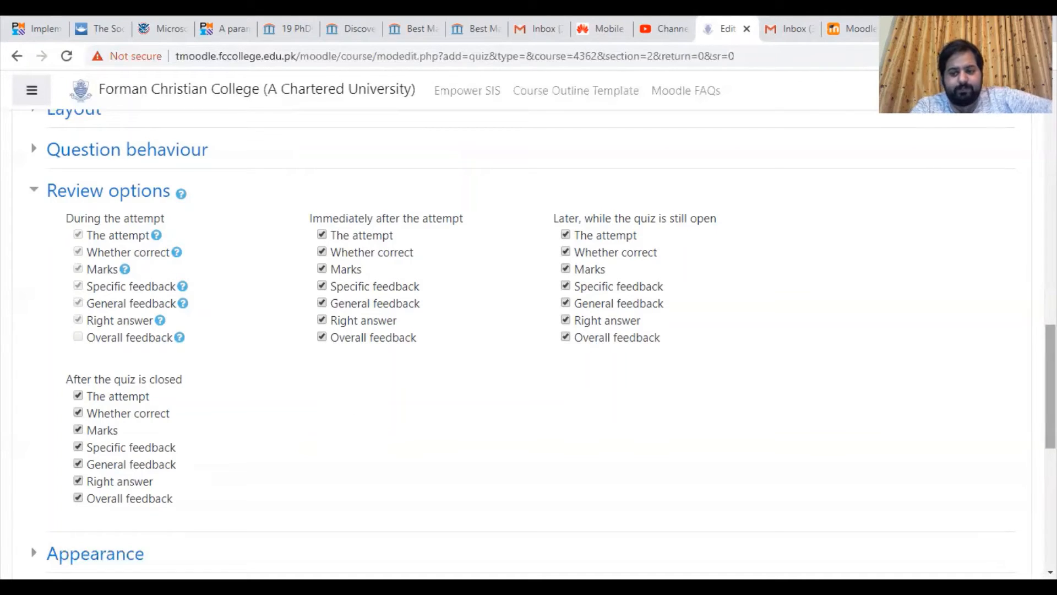
pyautogui.scroll(-5, 542, 344)
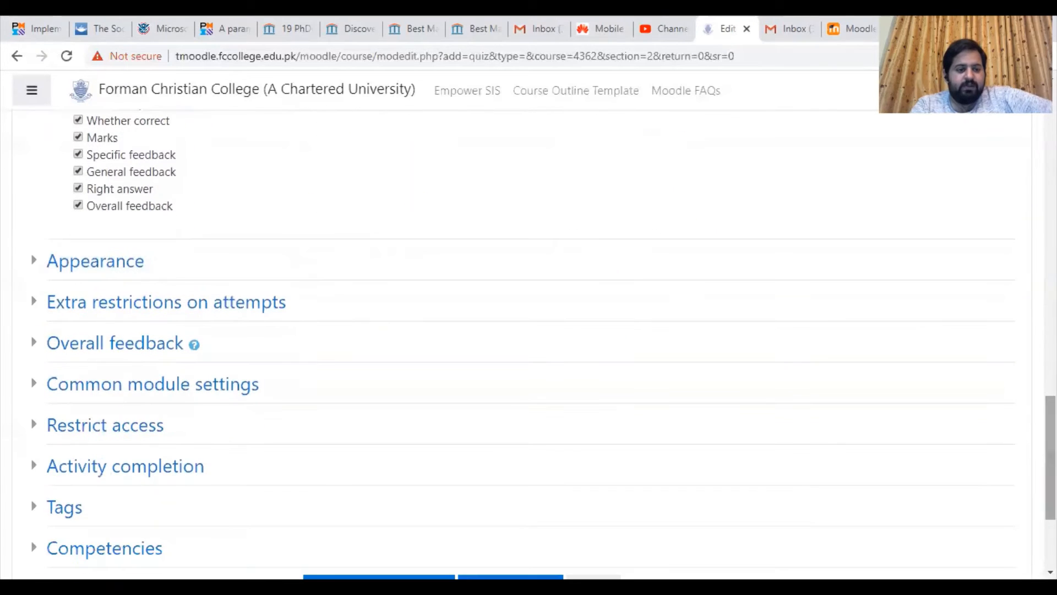
pyautogui.click(110, 265)
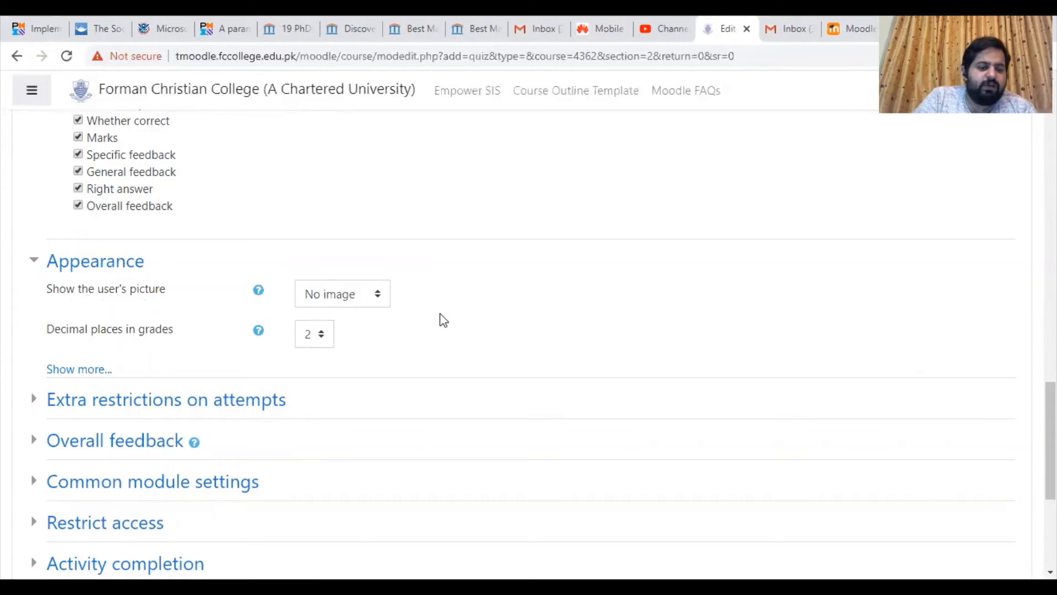
# - Review the user picture options, keeping No image, and reveal the additional Appearance settings
pyautogui.click(364, 301)
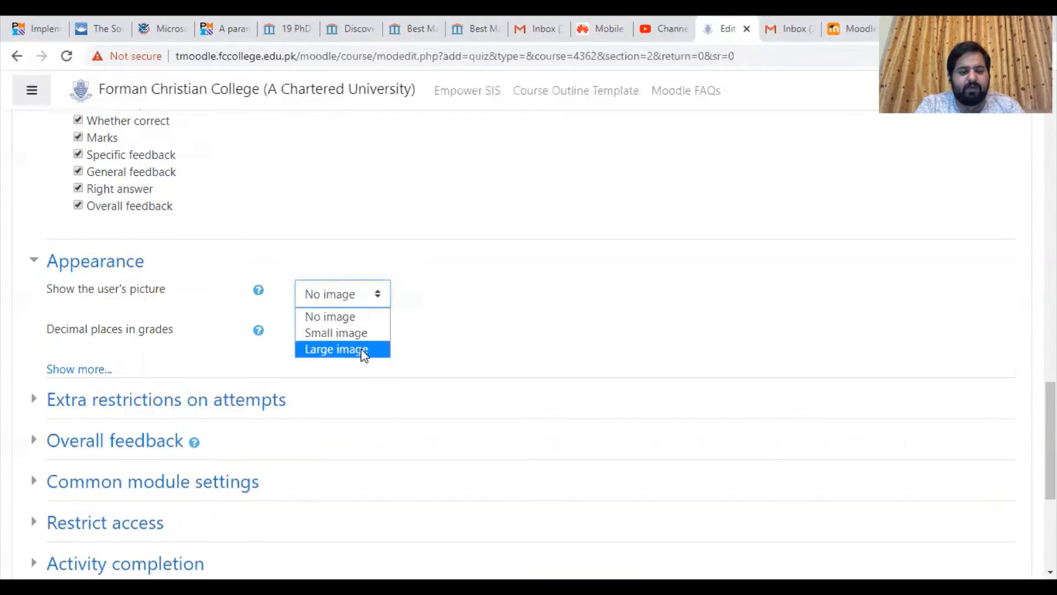
pyautogui.click(357, 316)
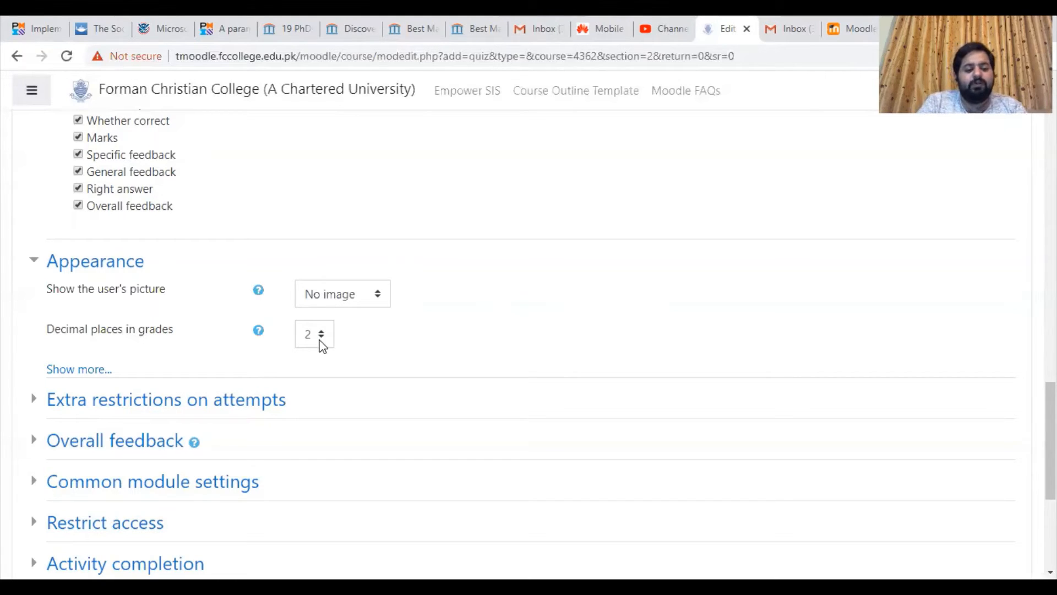
pyautogui.click(88, 370)
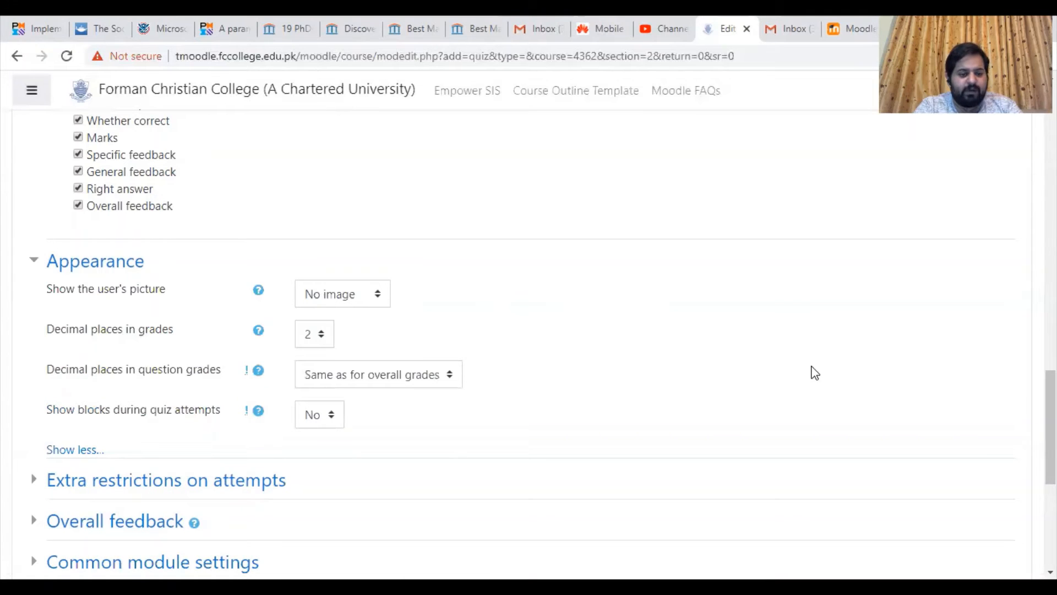
pyautogui.moveTo(1050, 424); pyautogui.dragTo(1051, 454)
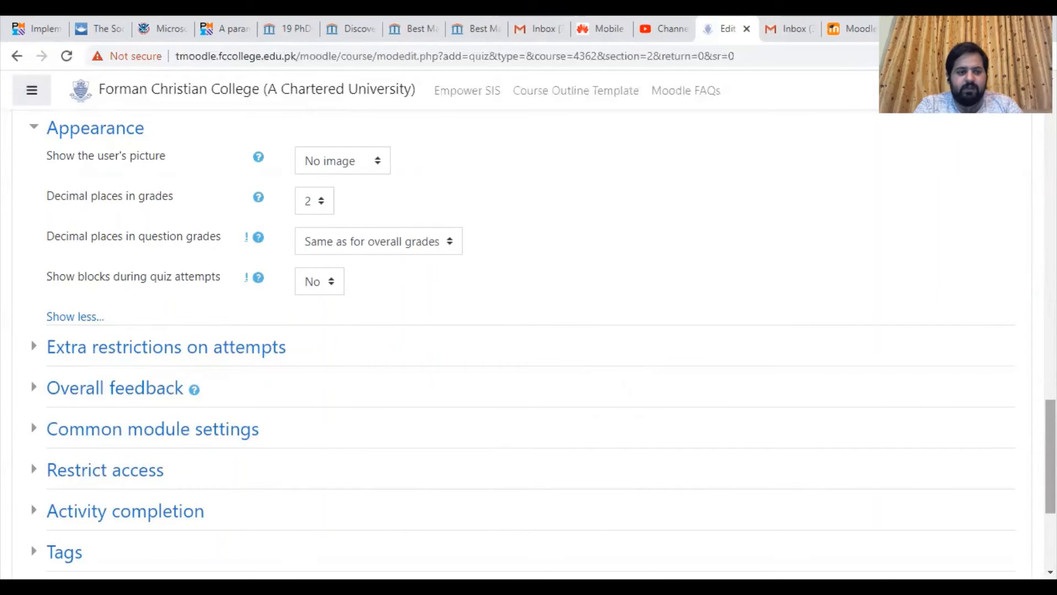
# - Expand the quiz's Layout settings and examine the New page options, keeping Every question
pyautogui.moveTo(1051, 456); pyautogui.dragTo(1050, 307)
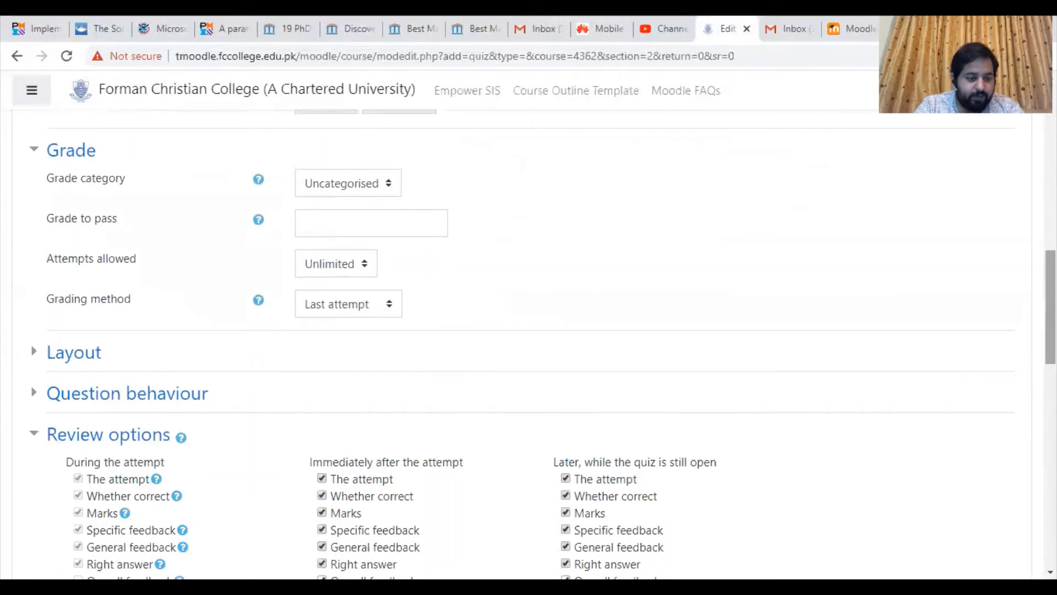
pyautogui.click(73, 357)
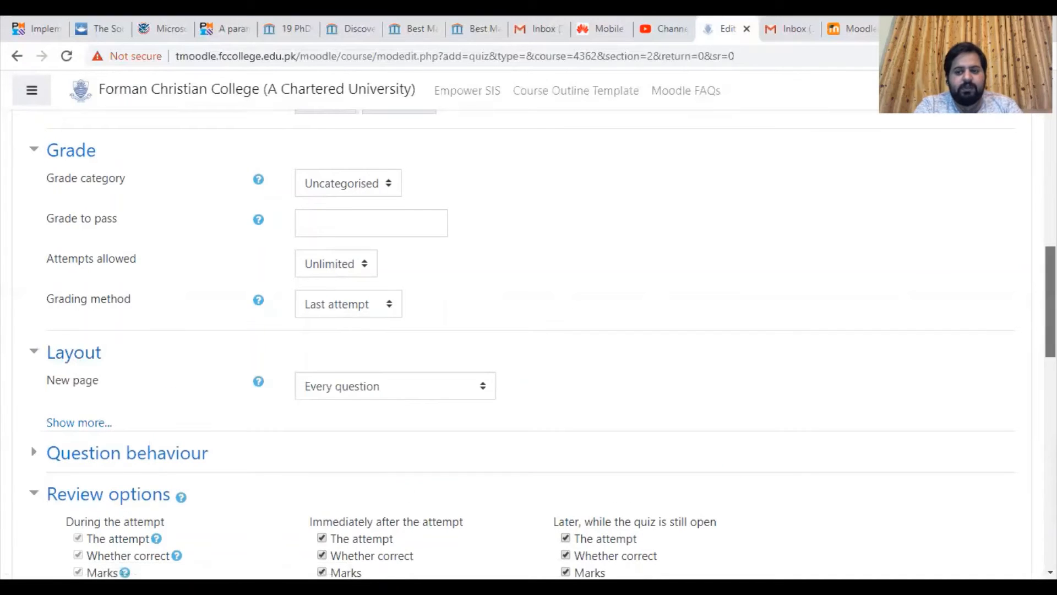
pyautogui.scroll(-2, 521, 378)
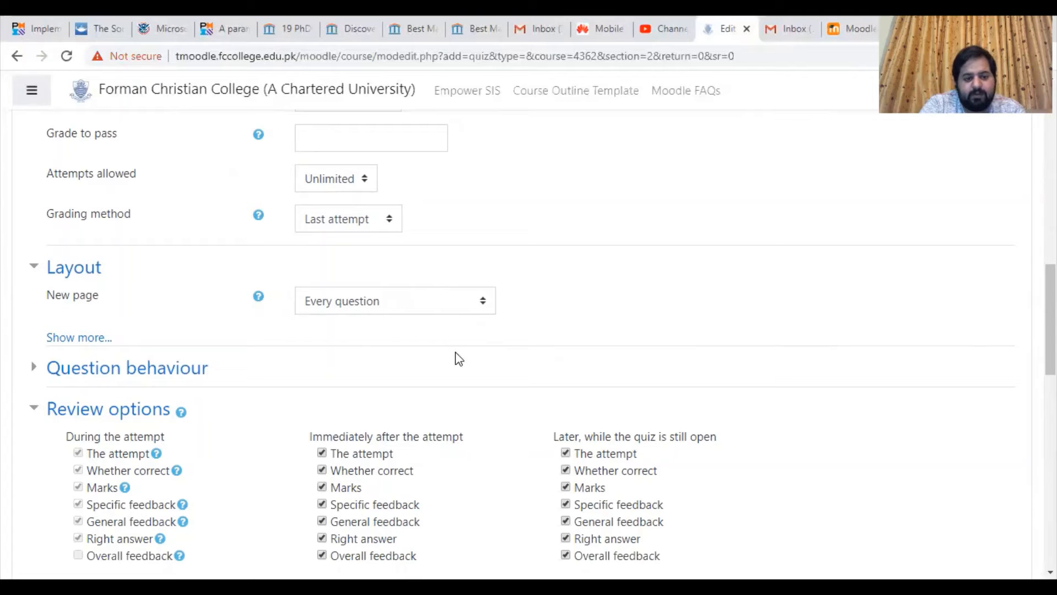
pyautogui.click(435, 314)
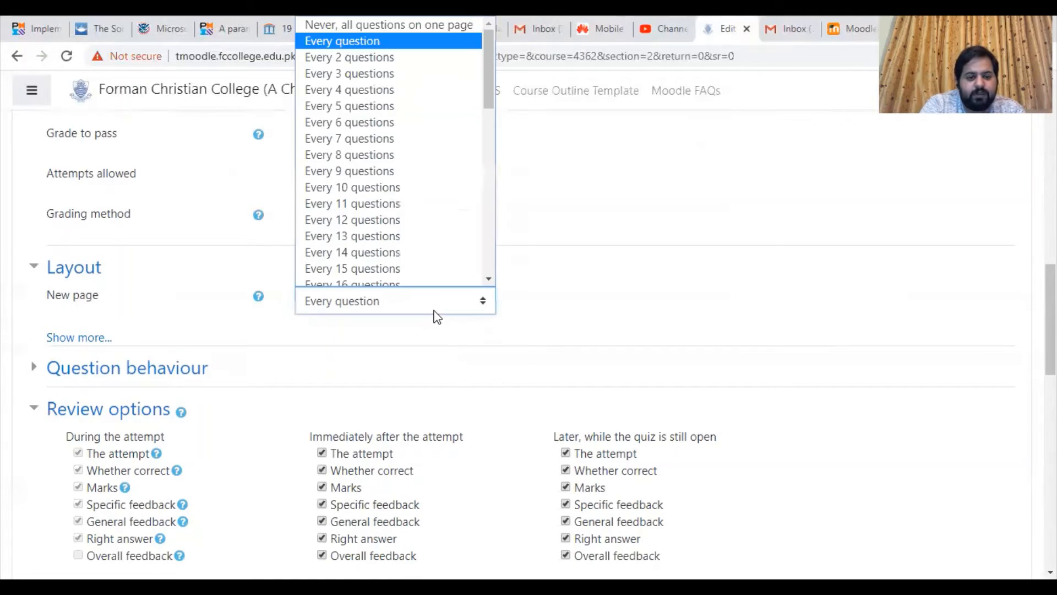
pyautogui.scroll(-1, 470, 146)
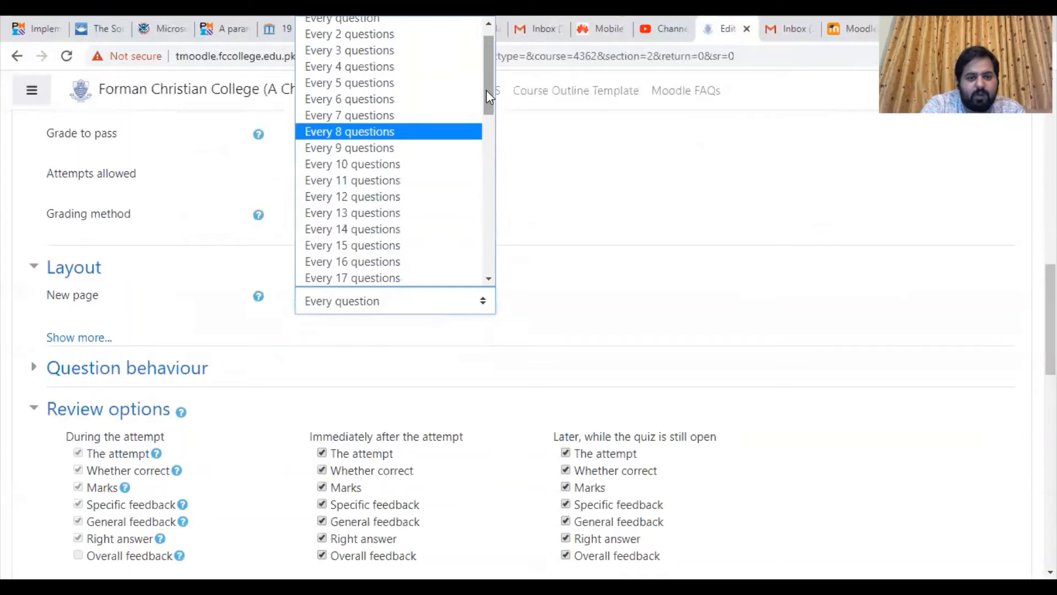
pyautogui.moveTo(487, 103); pyautogui.dragTo(487, 69)
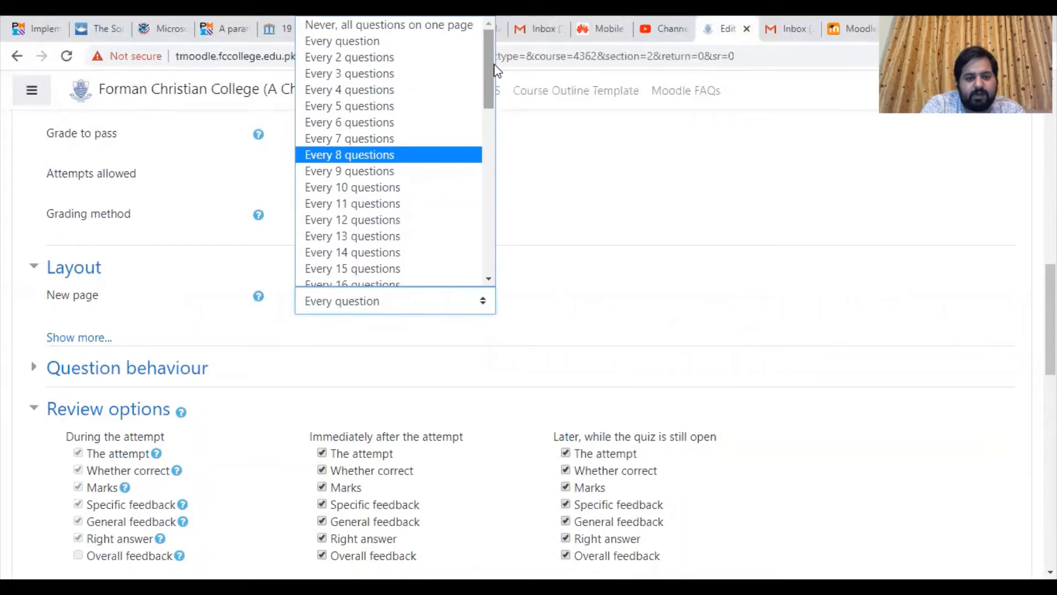
pyautogui.click(593, 244)
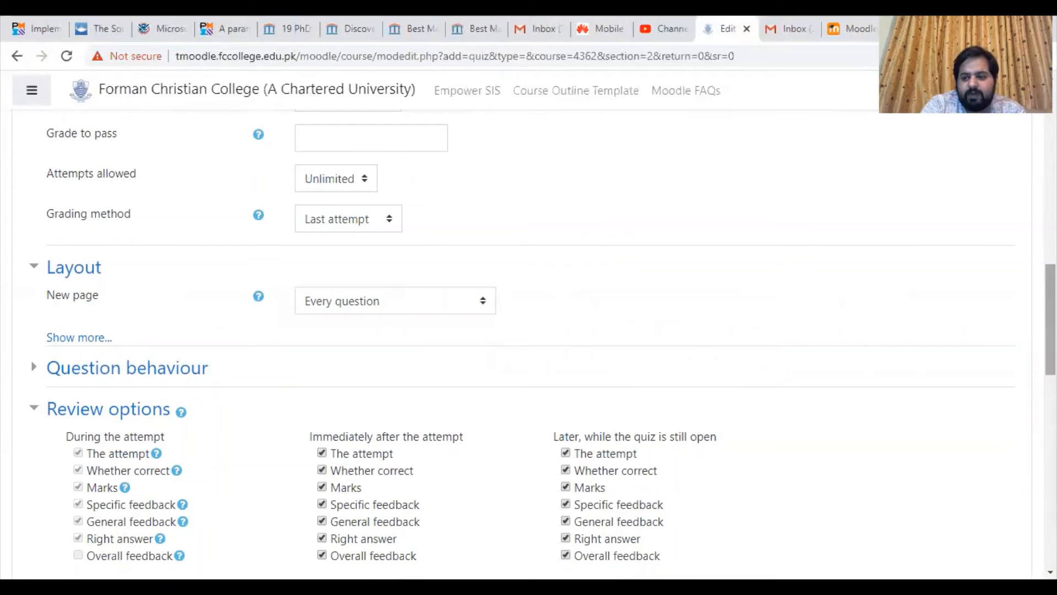
# - Save the quiz settings and return to the course page
pyautogui.moveTo(1051, 319); pyautogui.dragTo(1019, 495)
pyautogui.click(413, 410)
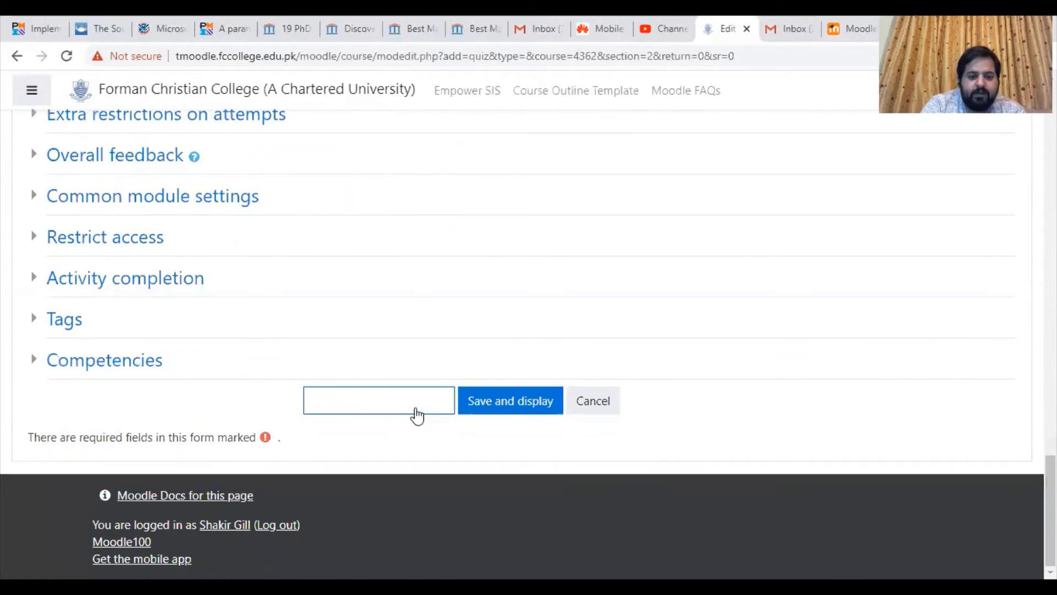
pyautogui.click(364, 402)
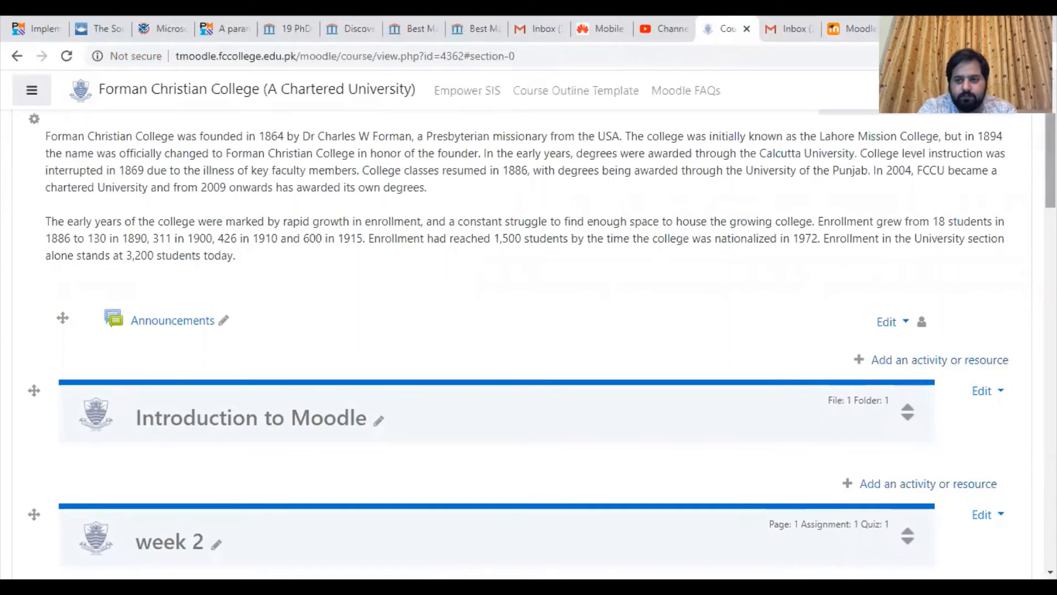
# - Open Quiz Moodle from the week 2 section and go to its question editing page
pyautogui.moveTo(1050, 165); pyautogui.dragTo(1050, 196)
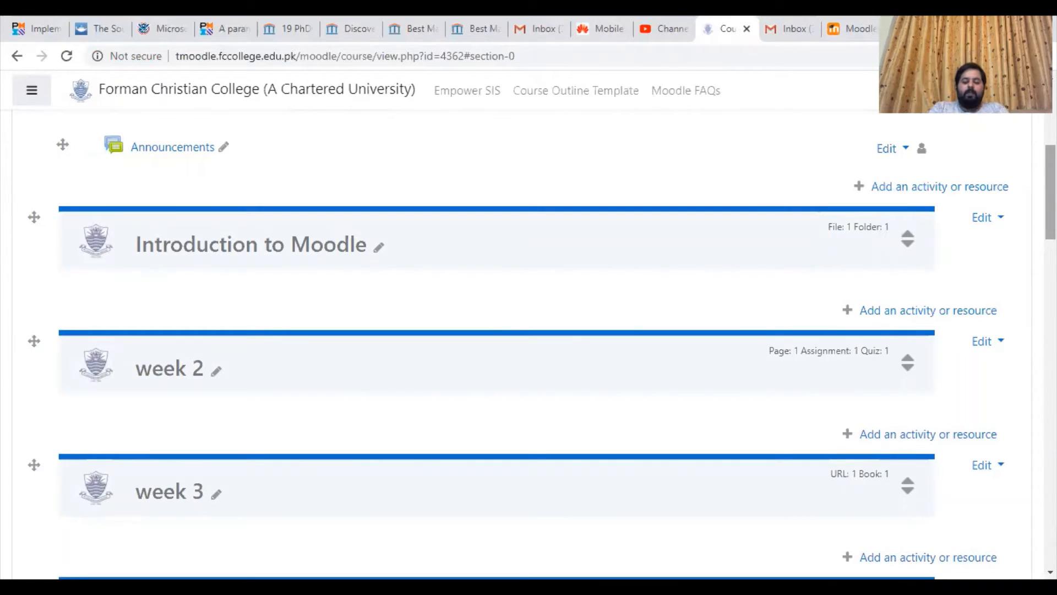
pyautogui.click(907, 363)
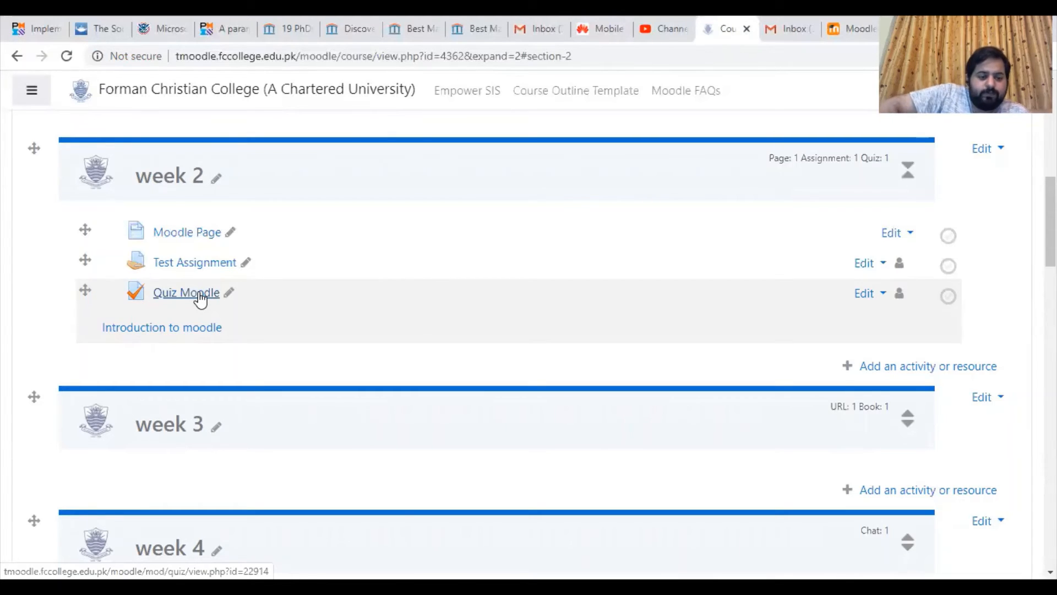
pyautogui.click(198, 294)
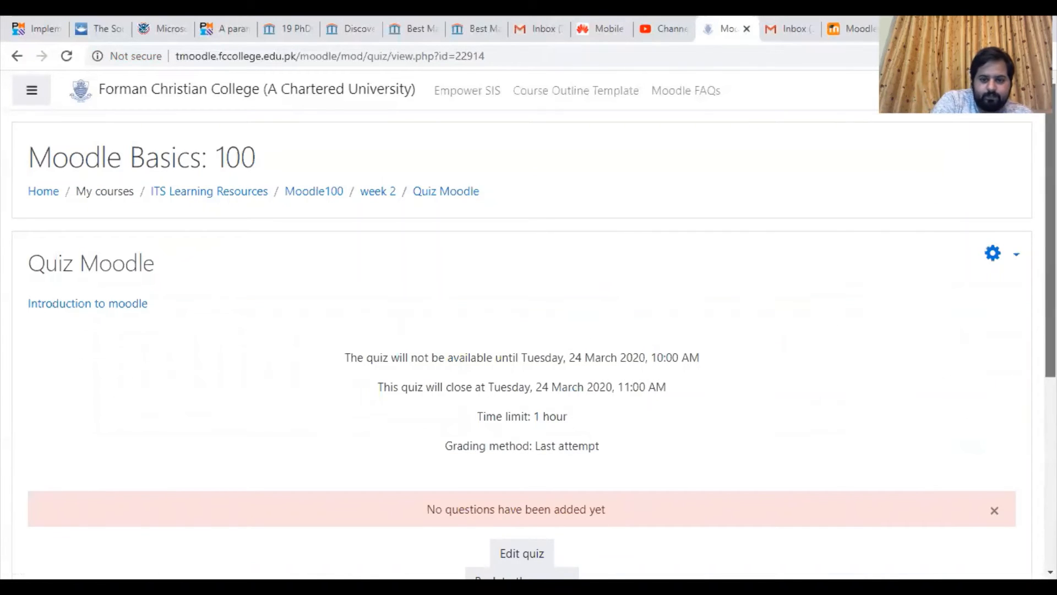
pyautogui.scroll(-2, 717, 345)
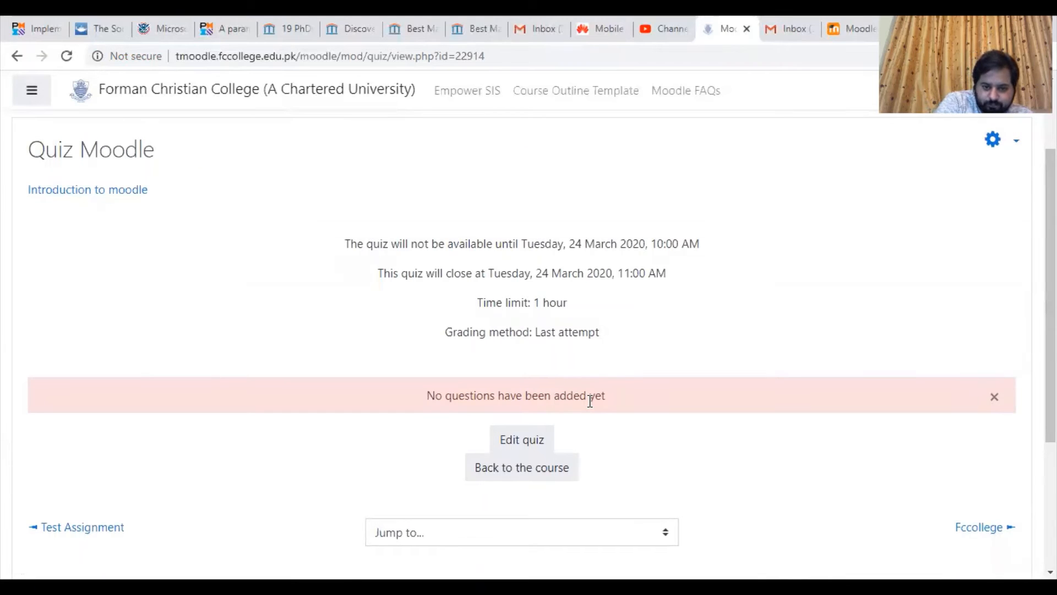
pyautogui.click(519, 440)
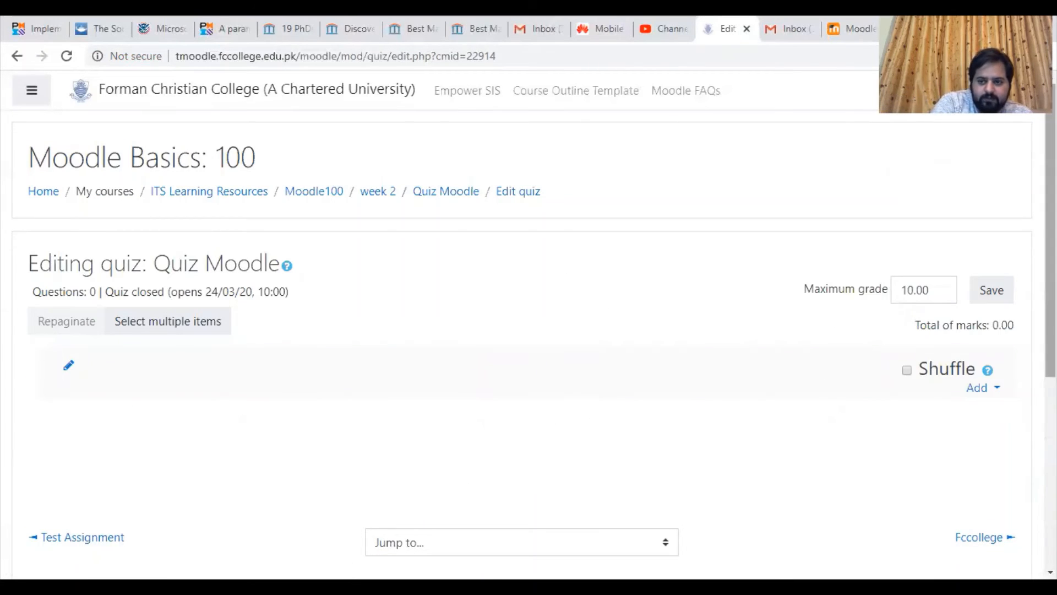
# - Enter 100 as the quiz's maximum grade
pyautogui.moveTo(1050, 242)
pyautogui.mouseDown()
pyautogui.moveTo(1050, 259)
pyautogui.moveTo(1050, 245)
pyautogui.mouseUp()
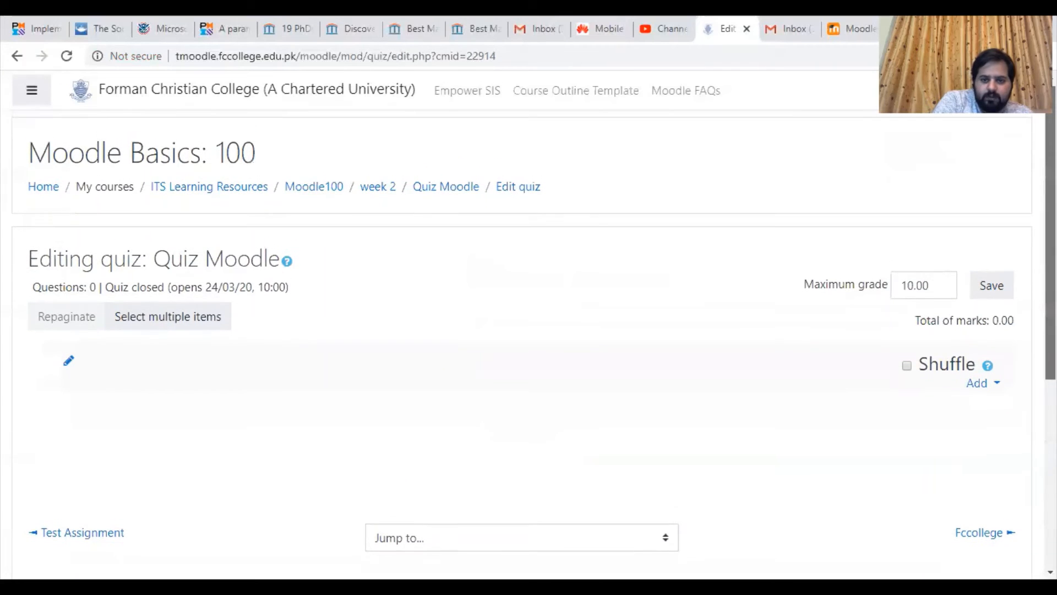
pyautogui.moveTo(933, 289); pyautogui.dragTo(882, 288)
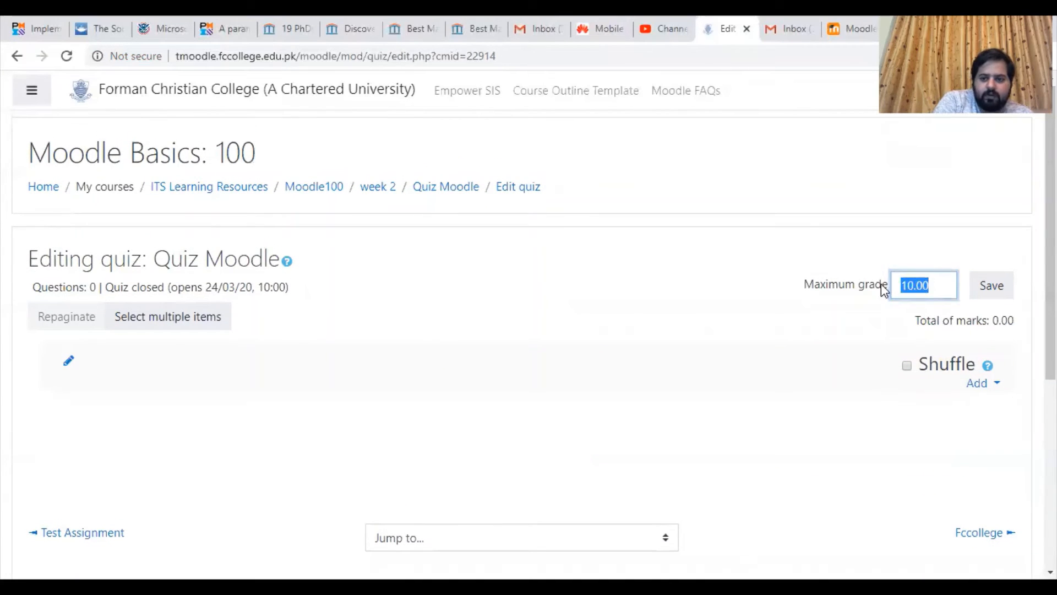
pyautogui.write('100')
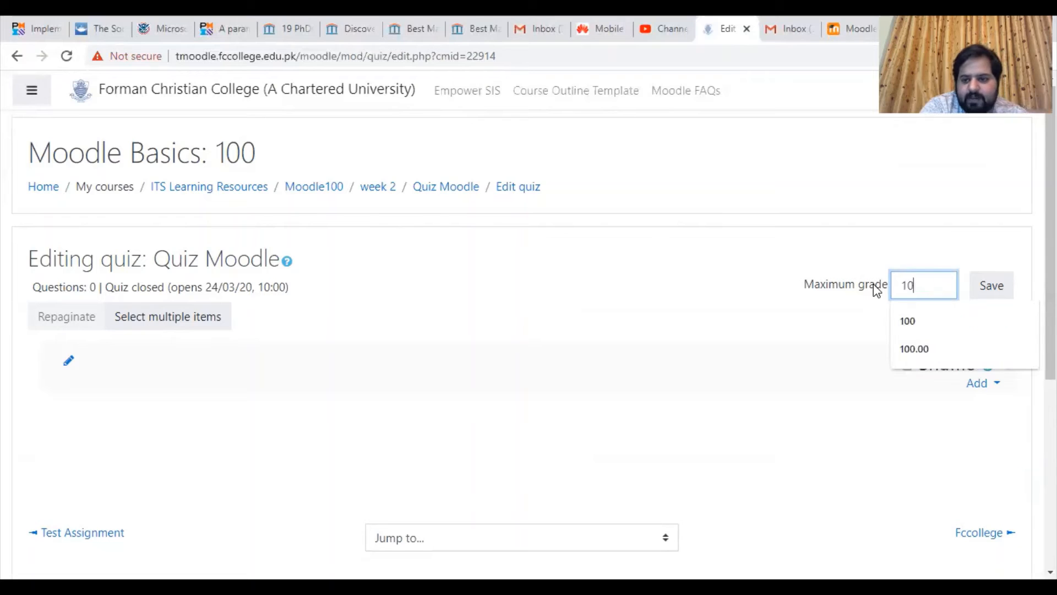
pyautogui.click(915, 319)
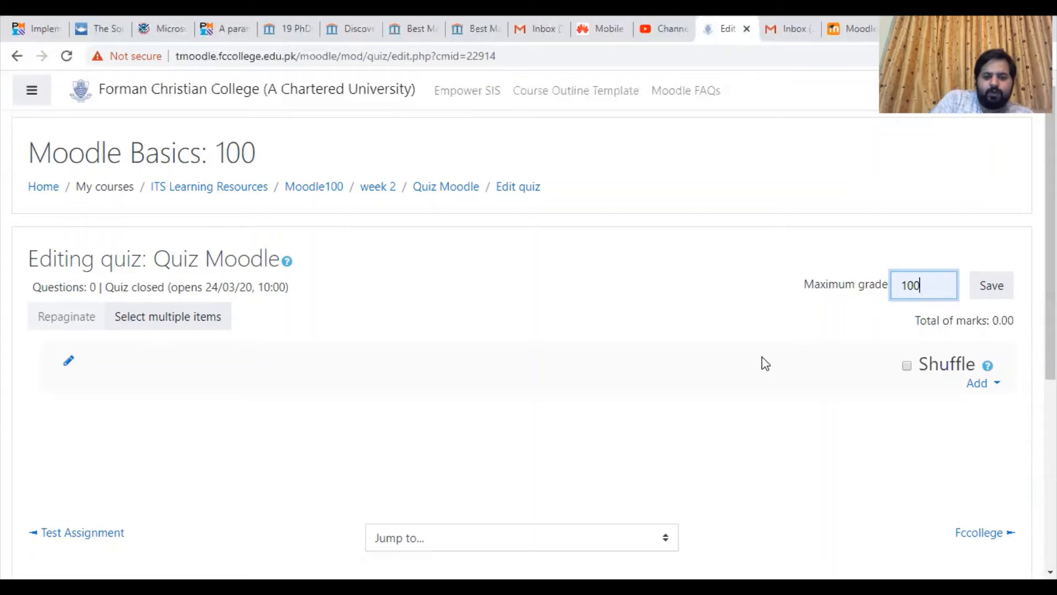
# - Add a new question of the Multiple choice type to the quiz
pyautogui.click(978, 384)
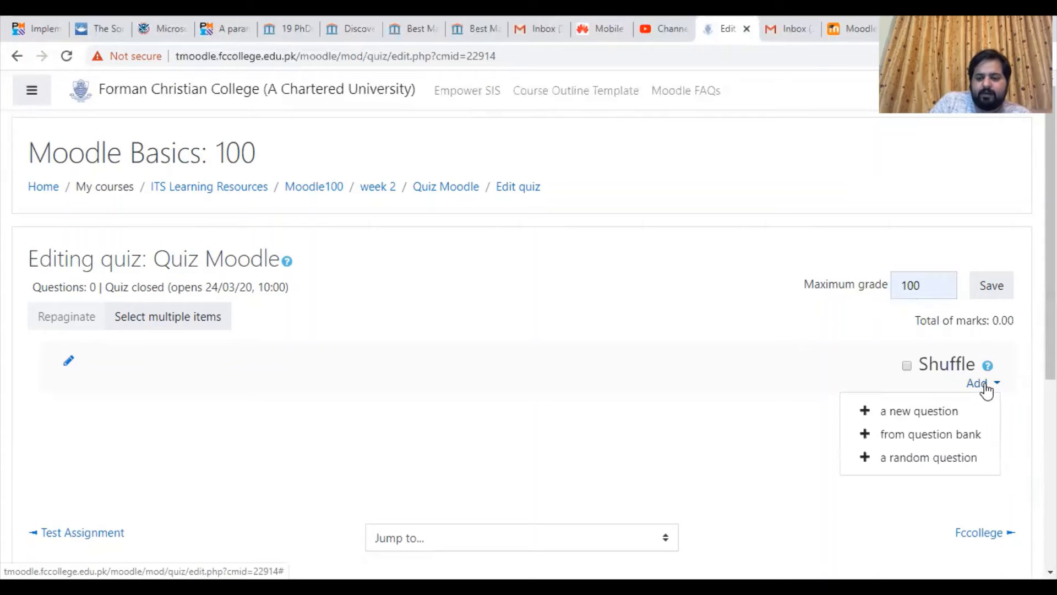
pyautogui.click(928, 411)
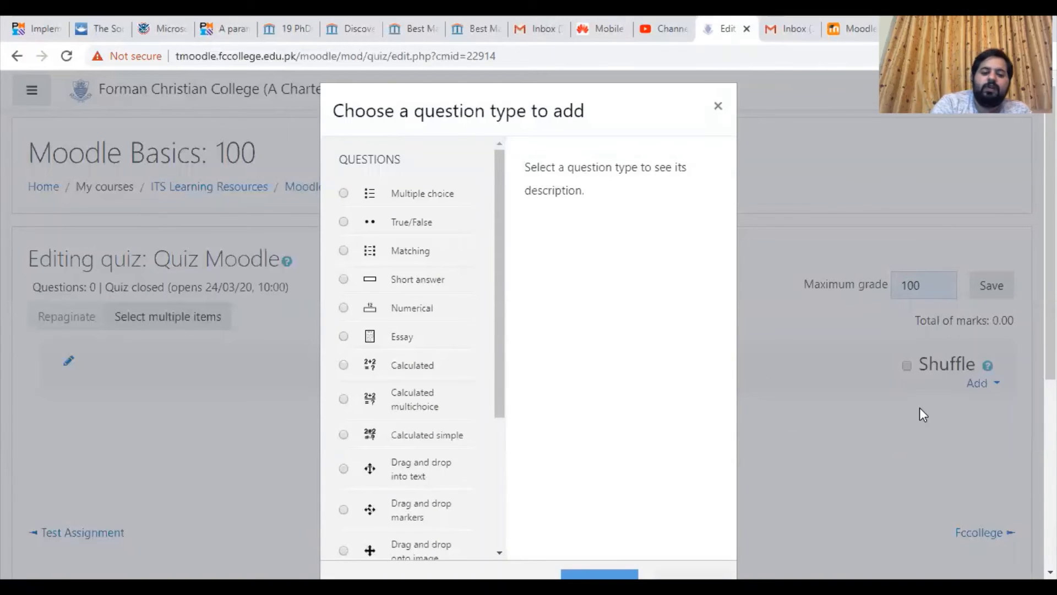
pyautogui.moveTo(497, 264); pyautogui.dragTo(505, 238)
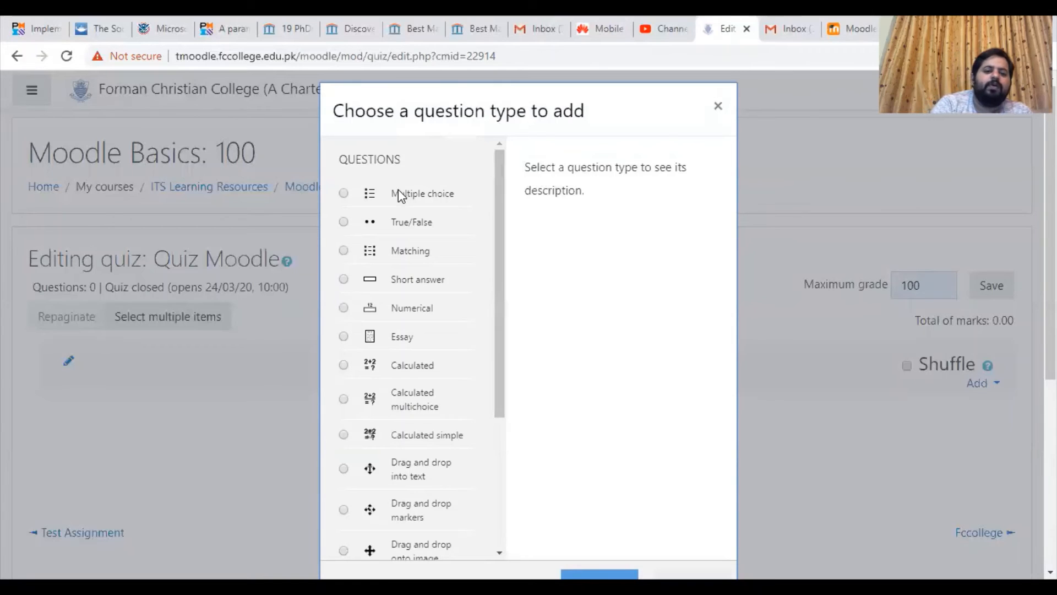
pyautogui.click(344, 194)
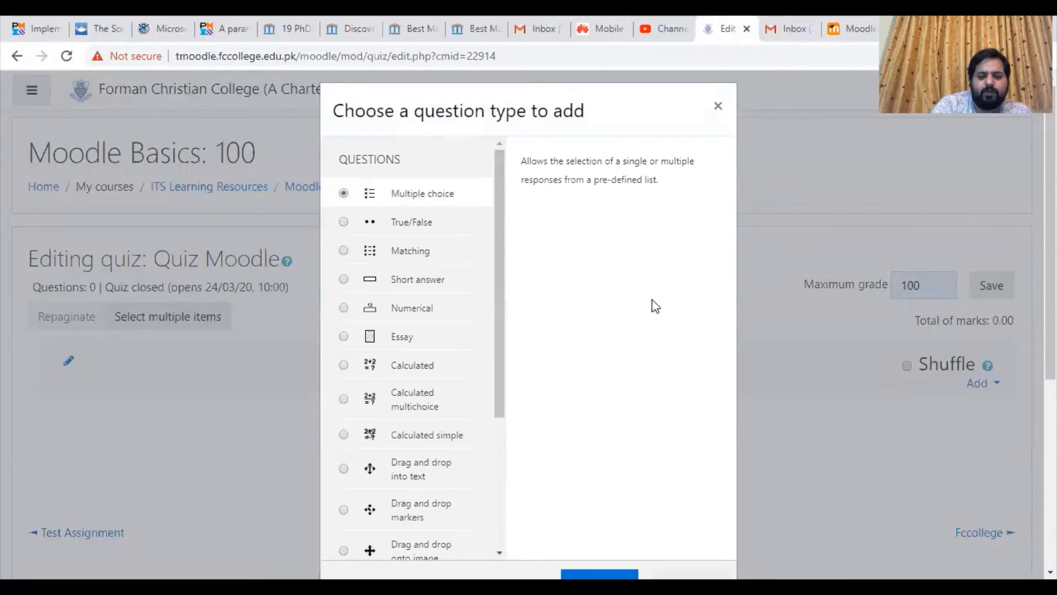
pyautogui.scroll(-1, 606, 441)
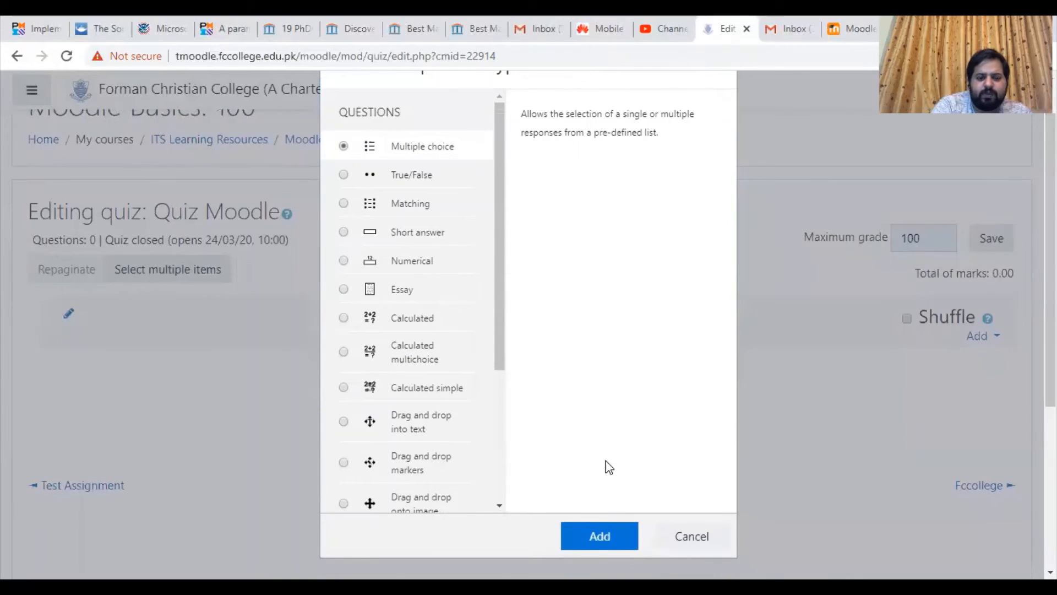
pyautogui.click(596, 537)
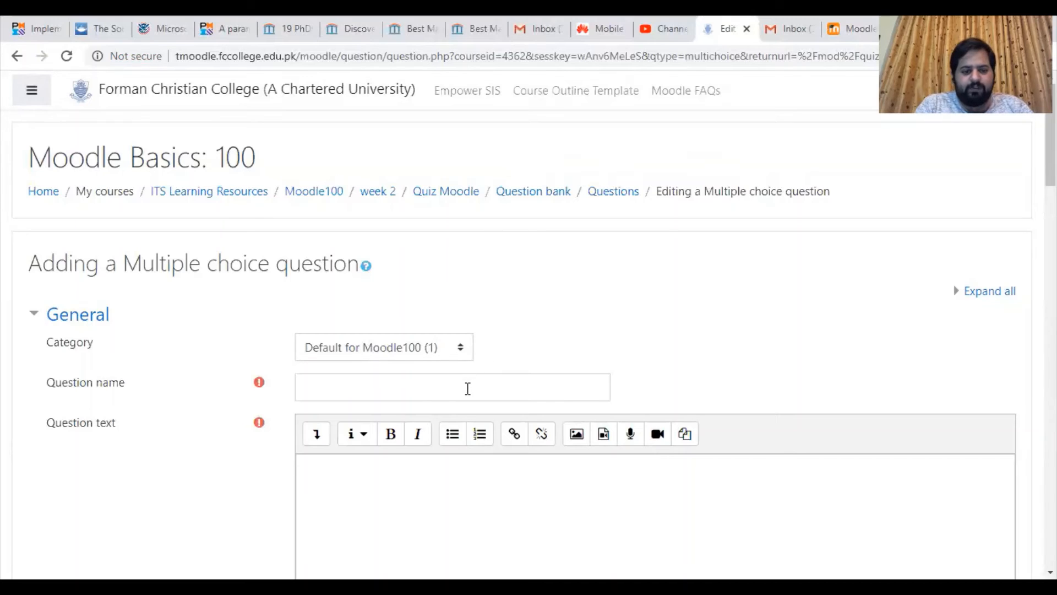
# - Name the multiple choice question "Question 1"
pyautogui.click(468, 390)
pyautogui.write('Ques')
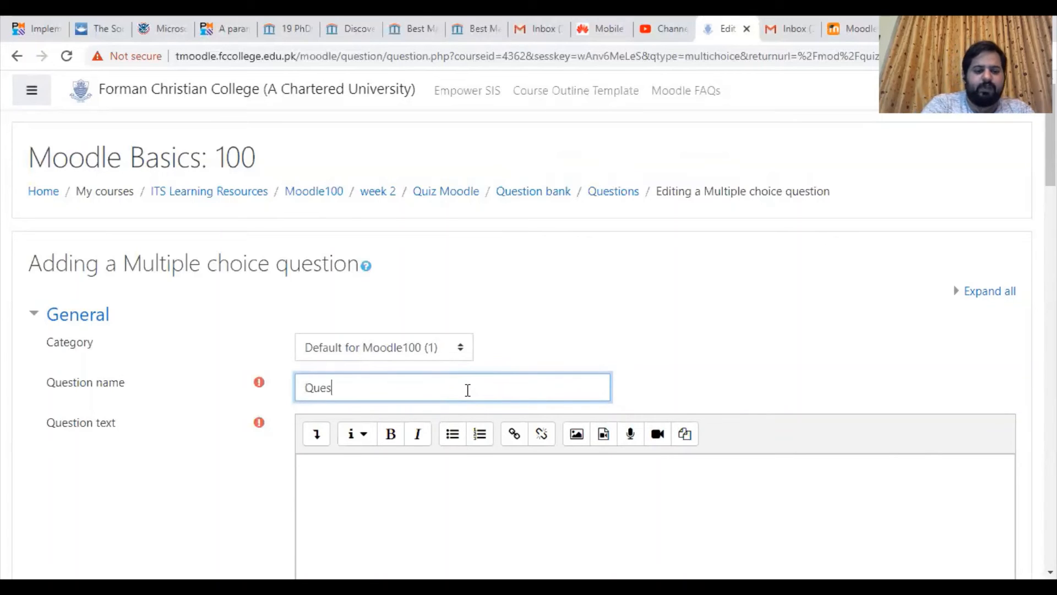
pyautogui.write('tion ')
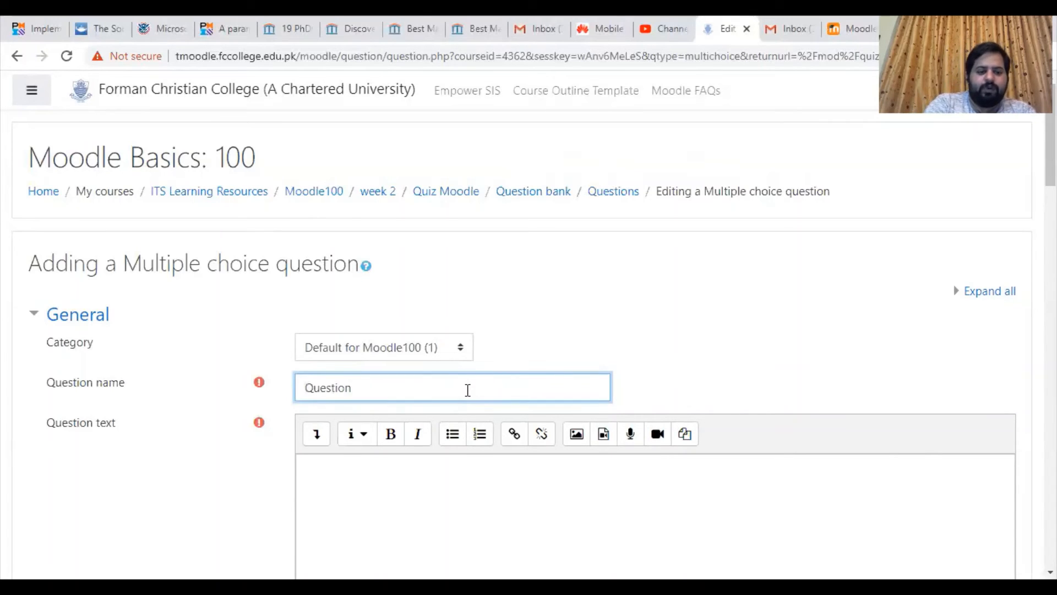
pyautogui.write('1')
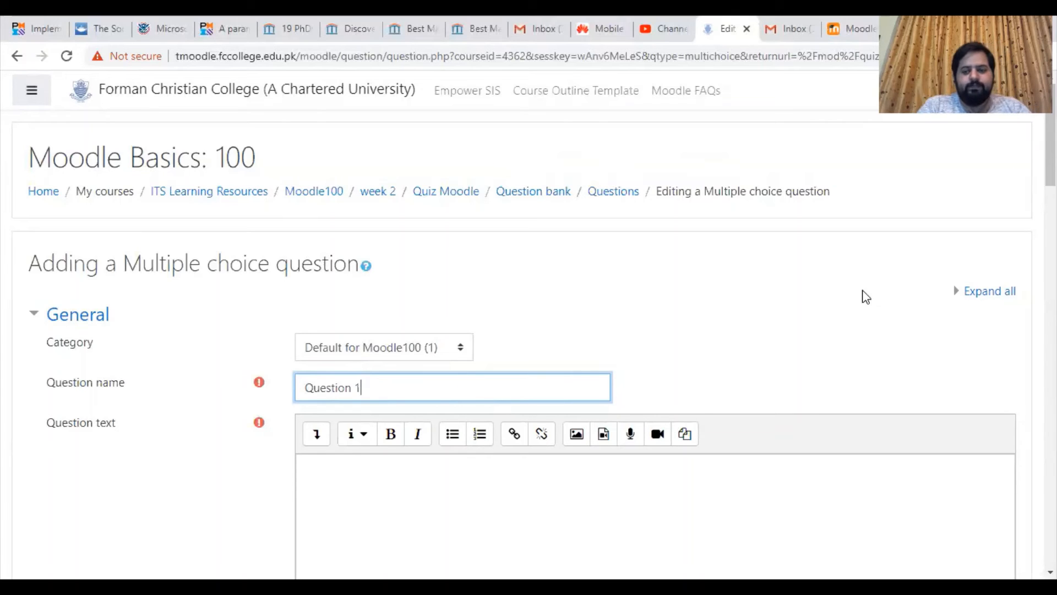
# - Enter "What is the first step of creating online quiz on moodle" as the question text
pyautogui.scroll(-4, 1050, 173)
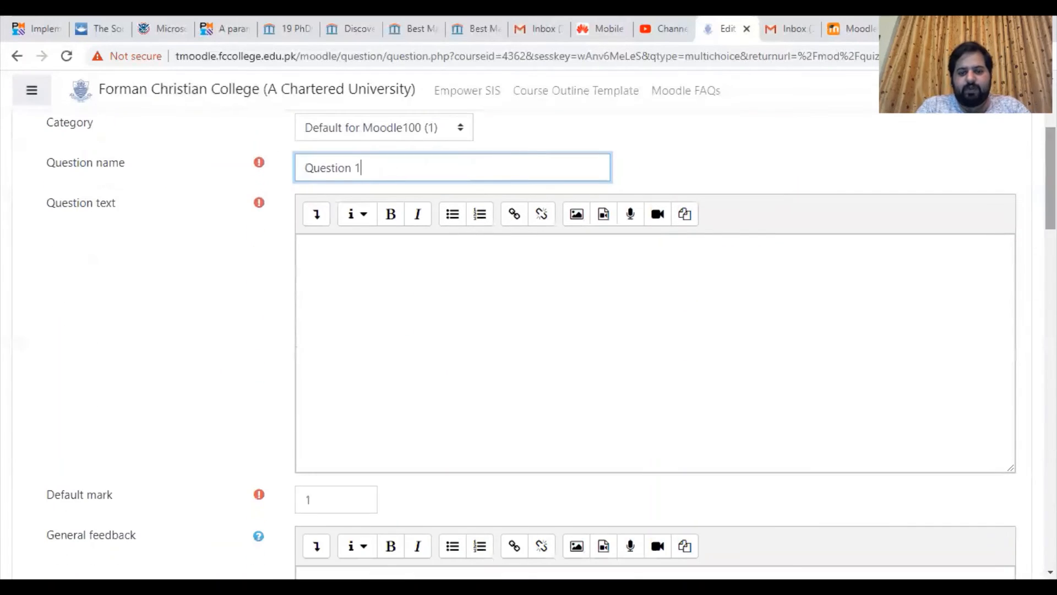
pyautogui.click(614, 248)
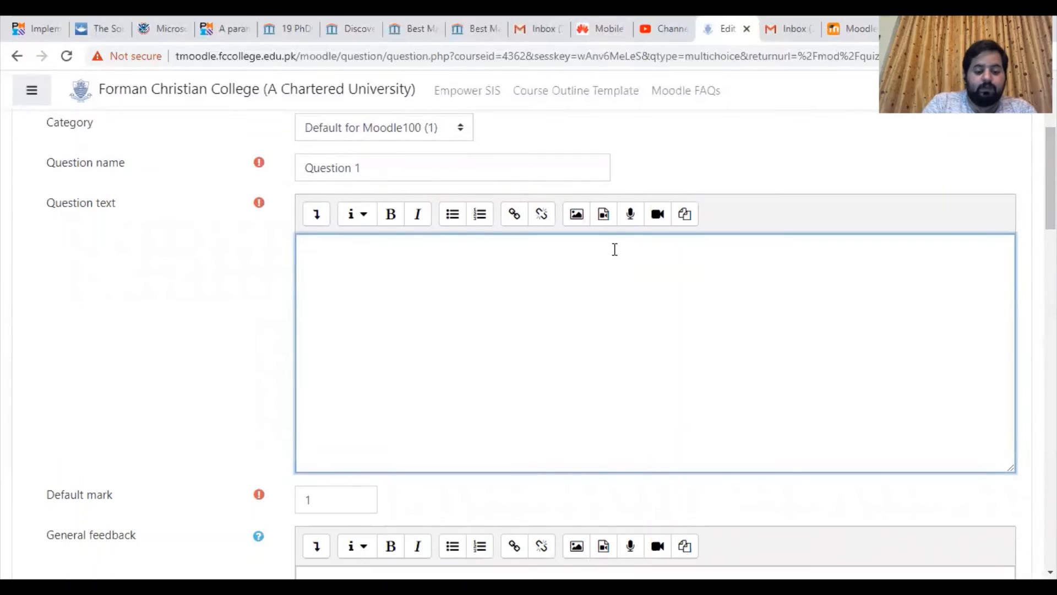
pyautogui.write('What is the')
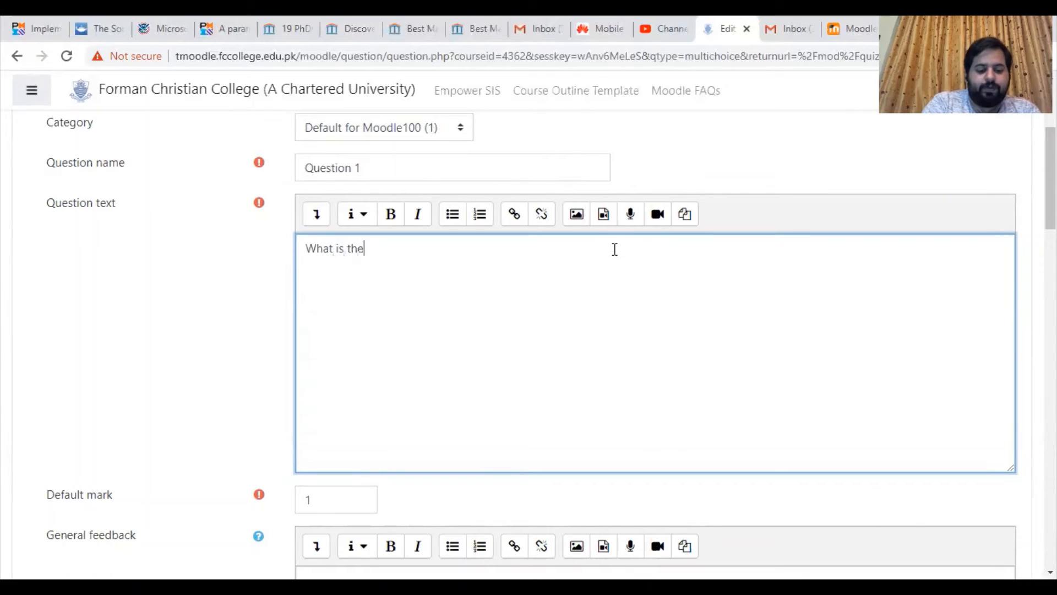
pyautogui.write(' first st')
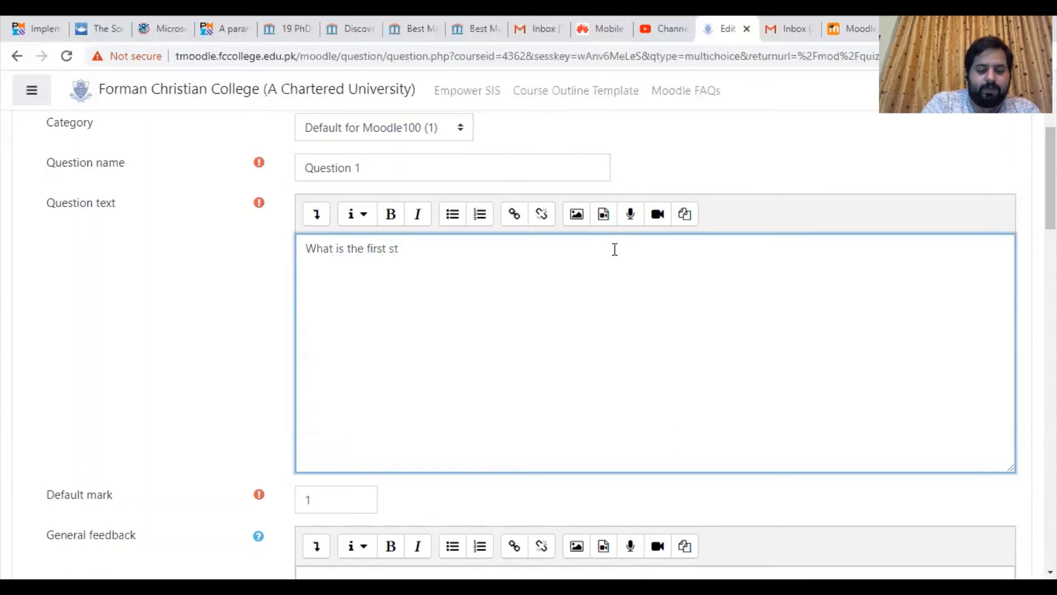
pyautogui.write('ep of c')
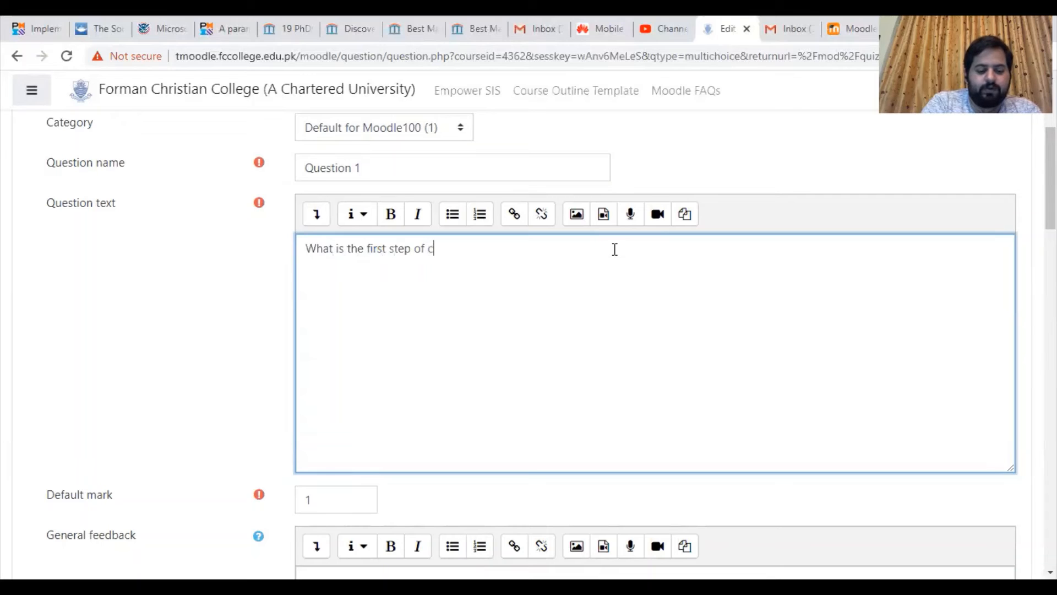
pyautogui.write('reating online')
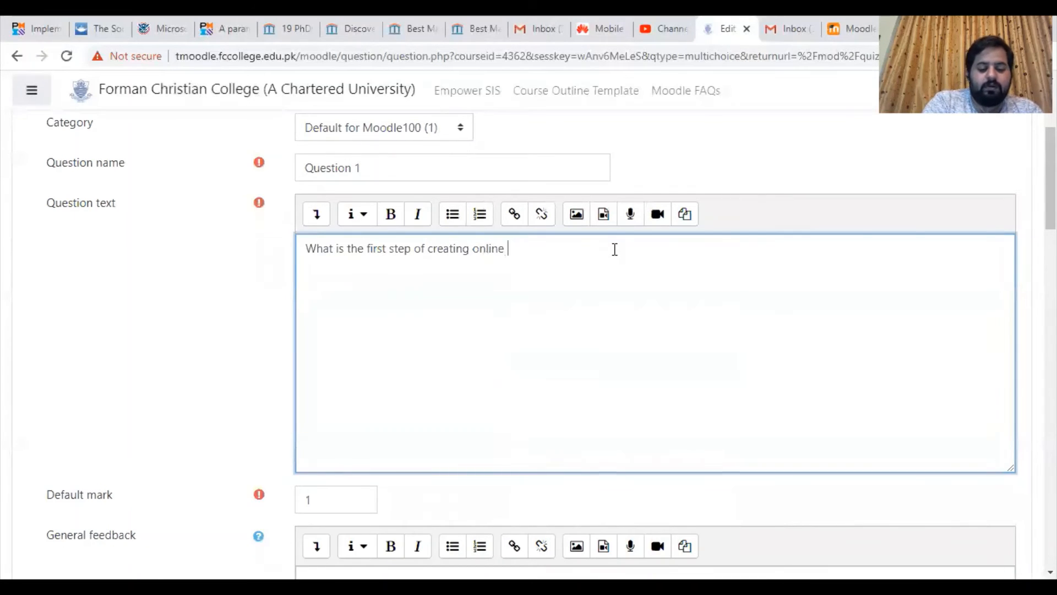
pyautogui.write(' quiz on ')
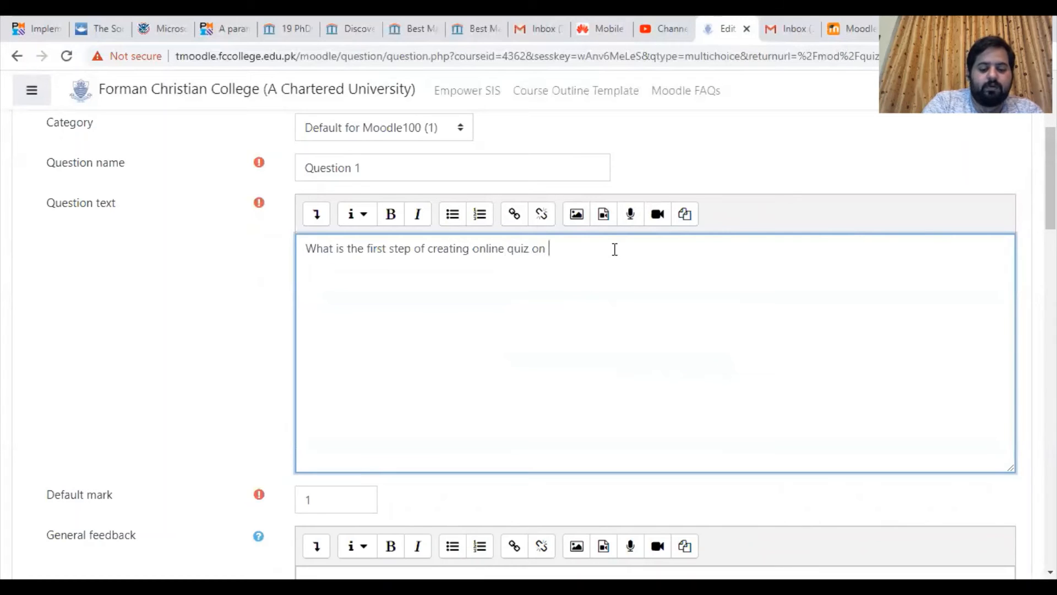
pyautogui.write('moodle')
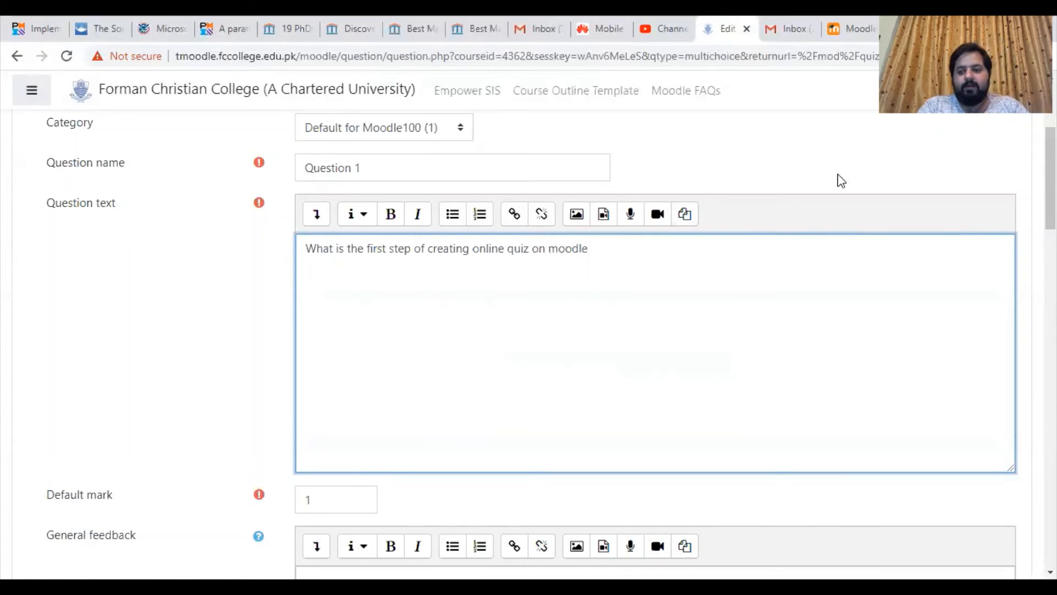
# - Set the question's default mark to 5
pyautogui.scroll(-1, 841, 180)
pyautogui.scroll(-1, 655, 330)
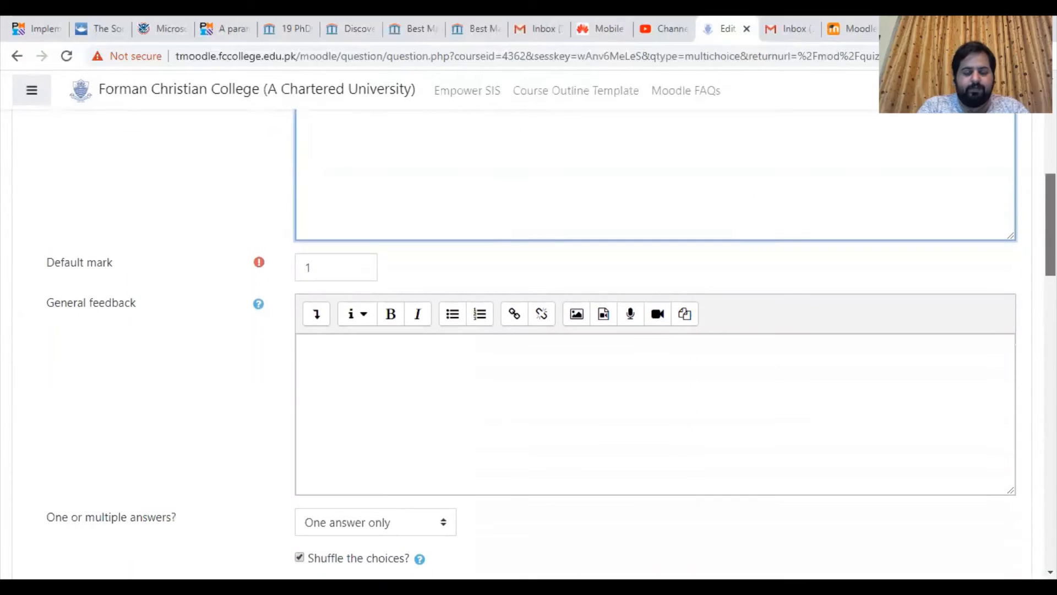
pyautogui.press('Tab')
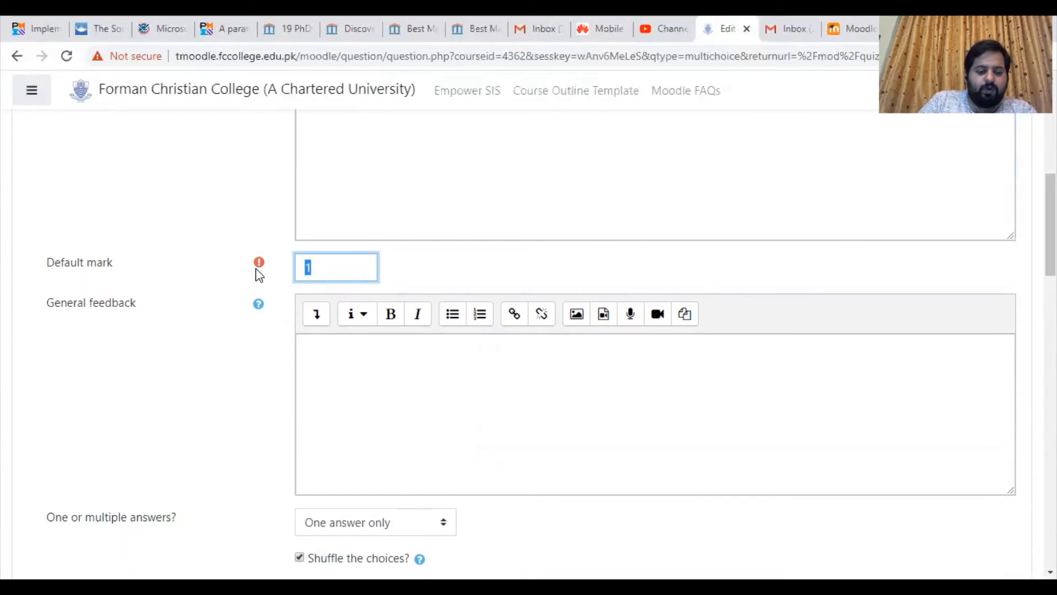
pyautogui.write('5')
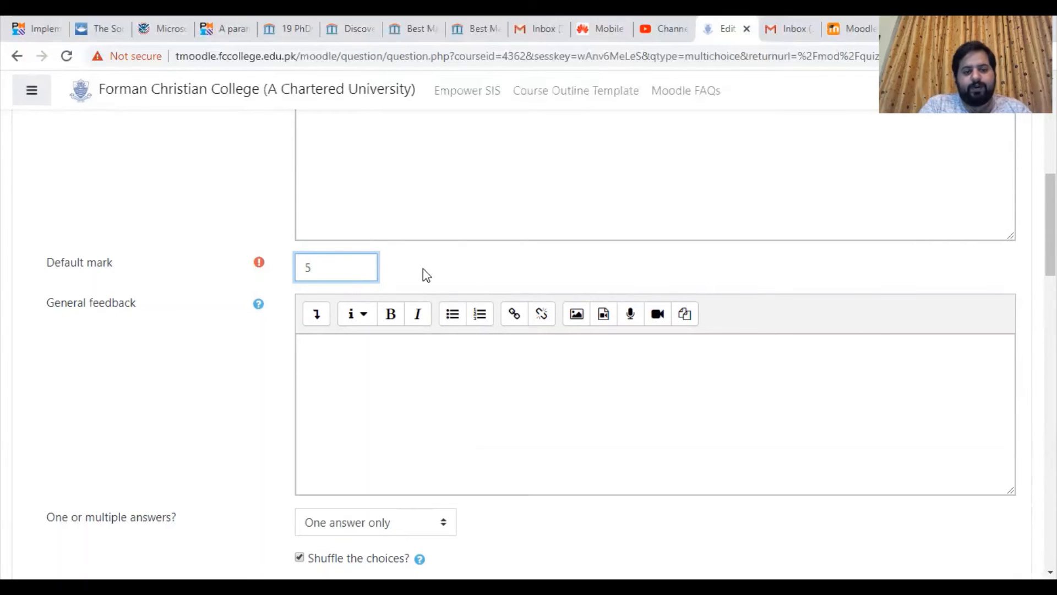
# - Leave the general feedback empty and set the question to accept one answer only
pyautogui.scroll(-2, 633, 275)
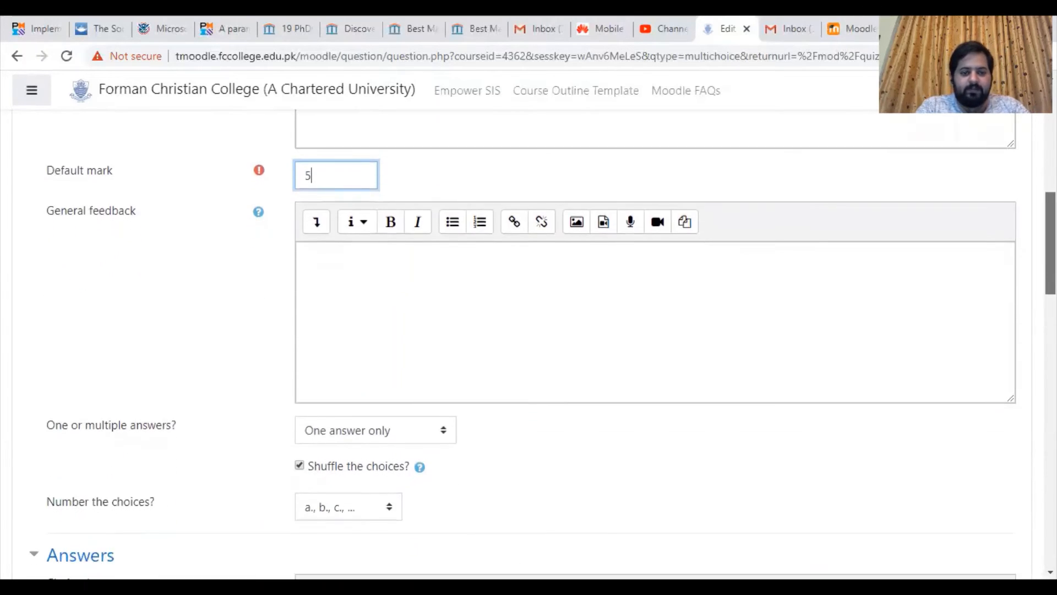
pyautogui.click(632, 259)
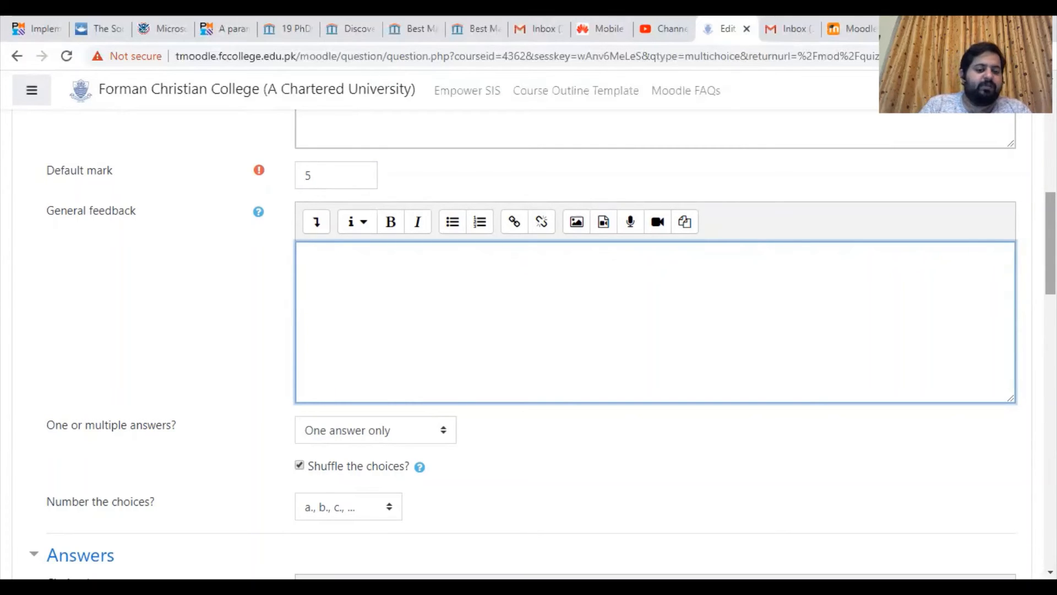
pyautogui.scroll(-3, 542, 344)
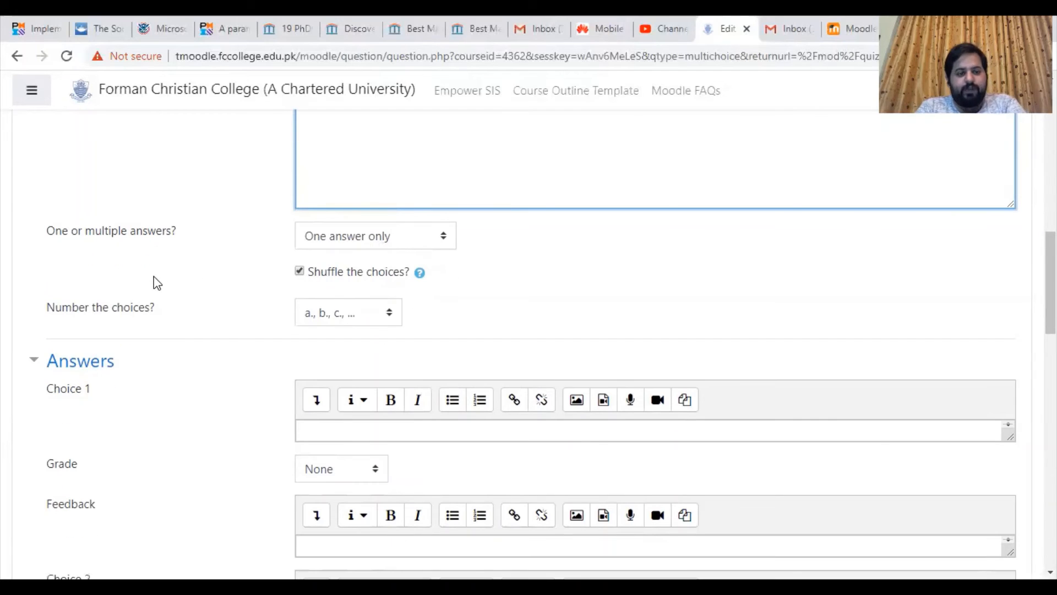
pyautogui.click(411, 243)
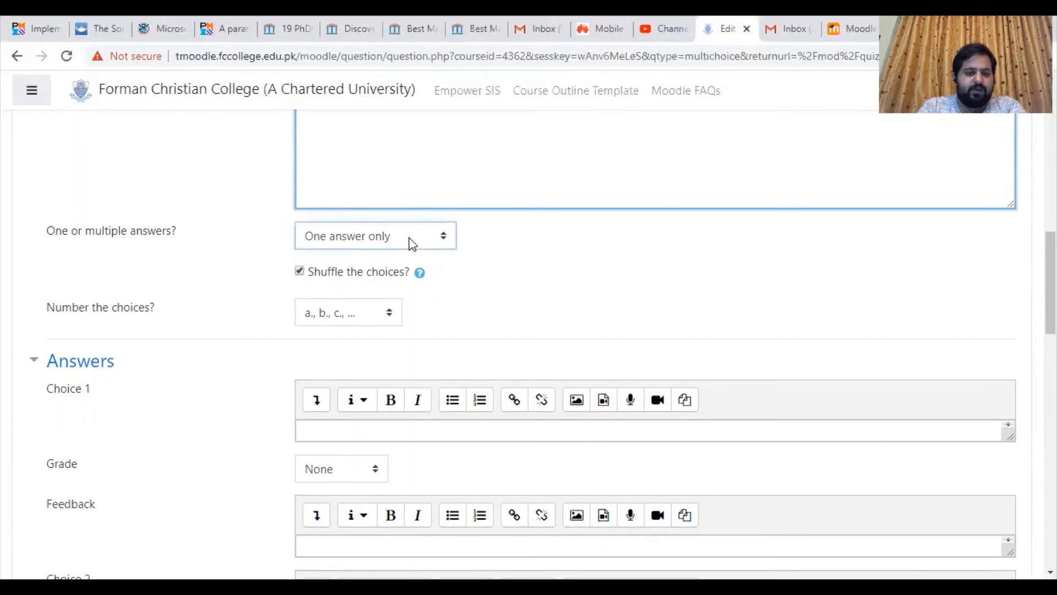
pyautogui.click(413, 241)
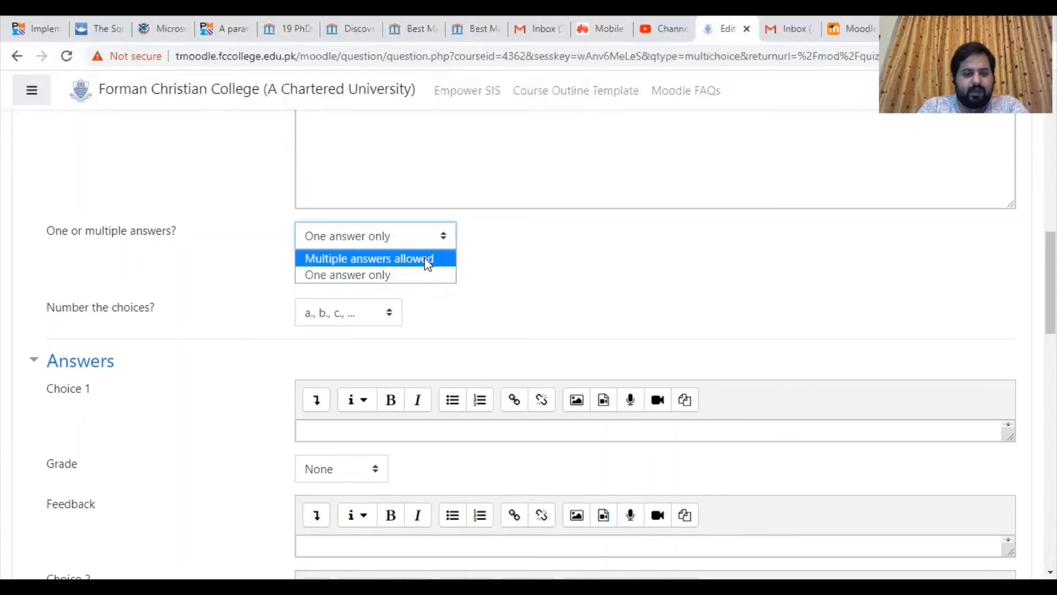
pyautogui.click(390, 275)
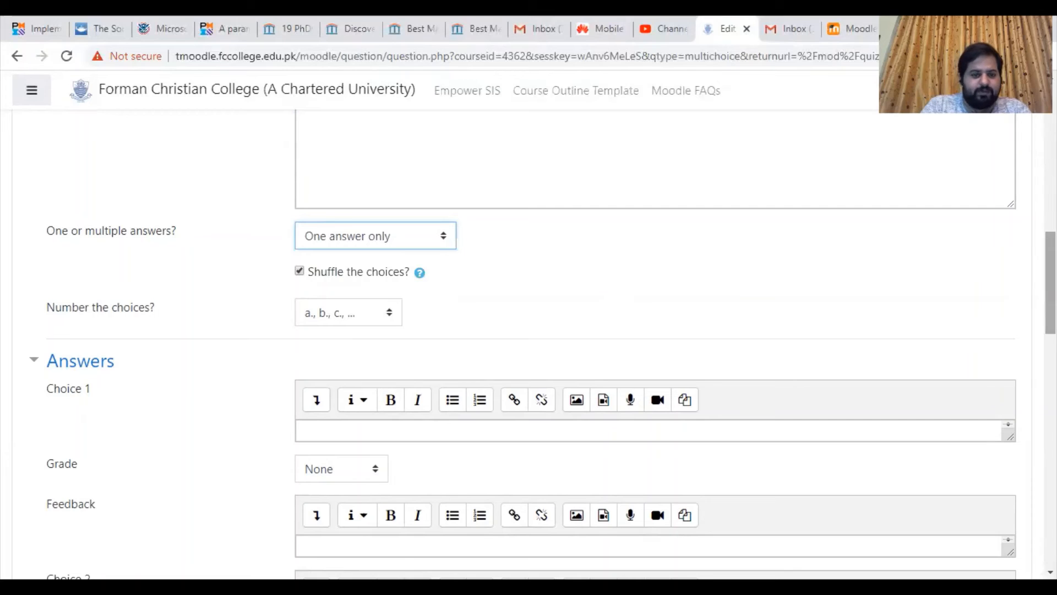
# - Set the numbering of the choices to the lowercase a., b., c. style
pyautogui.scroll(-3, 542, 374)
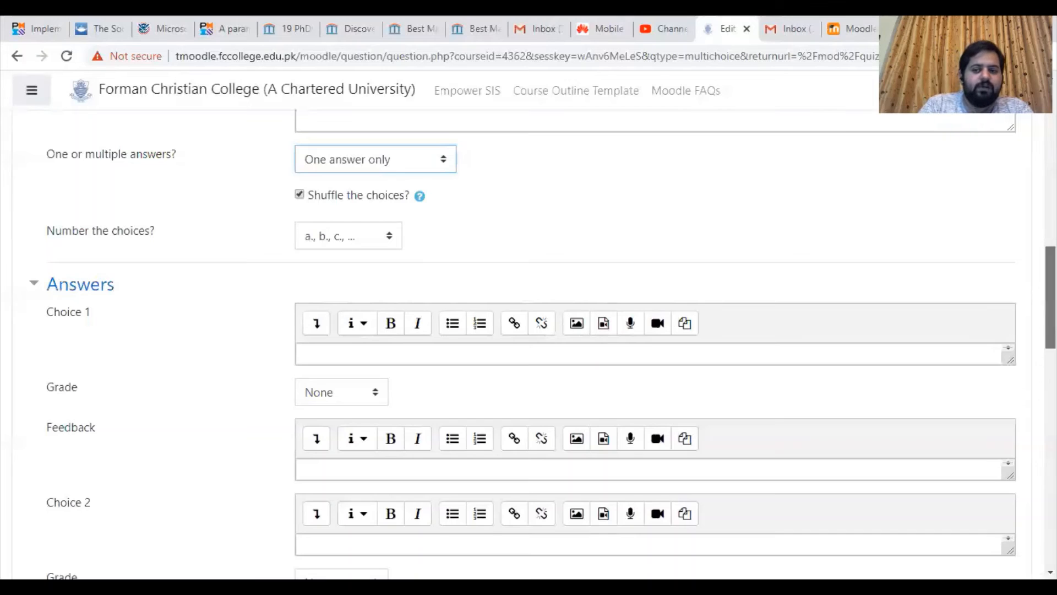
pyautogui.scroll(-1, 542, 349)
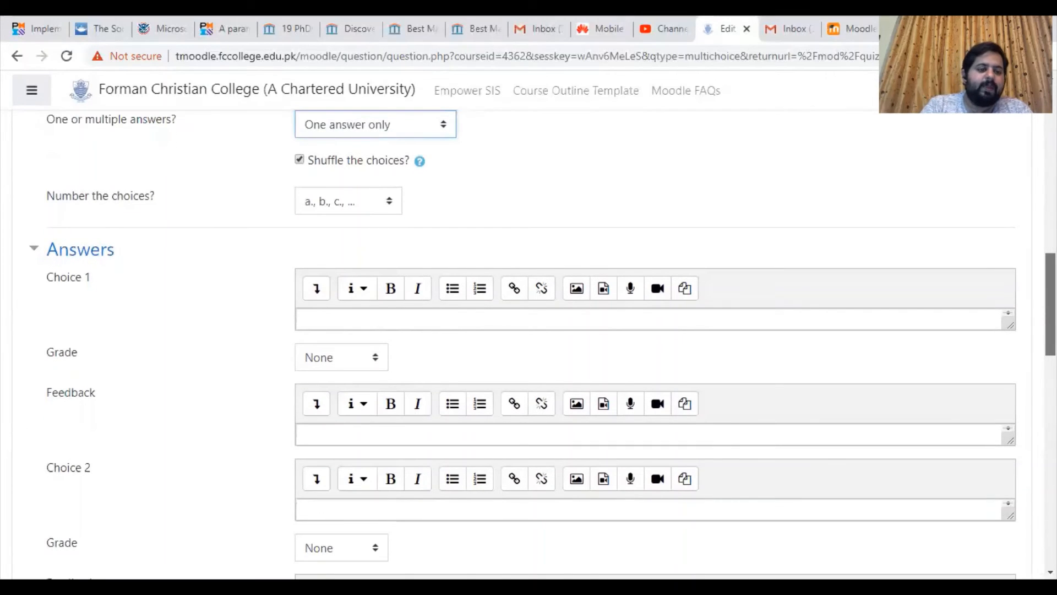
pyautogui.scroll(-1, 804, 279)
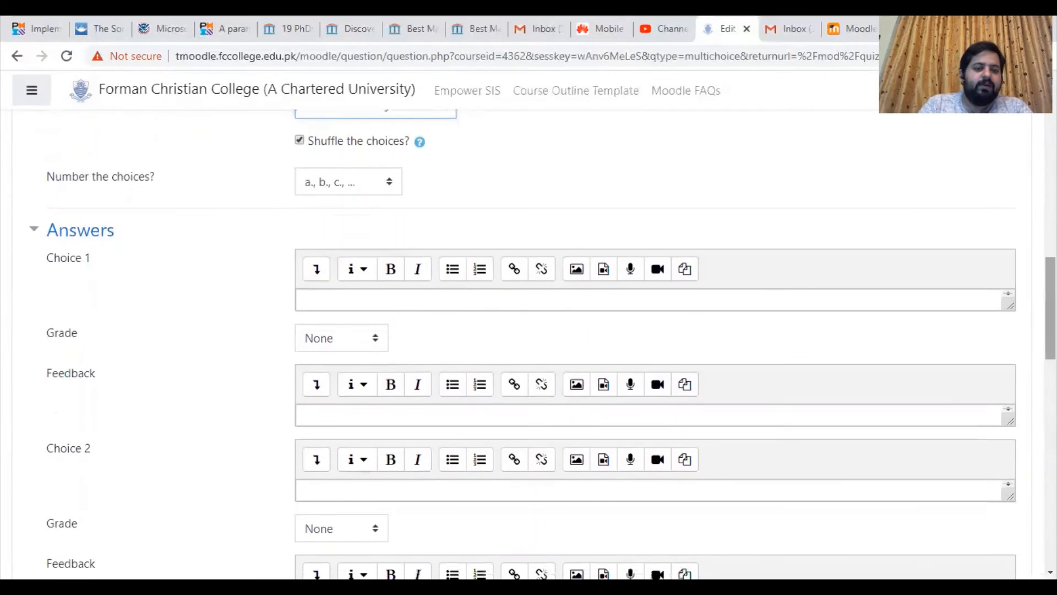
pyautogui.click(374, 187)
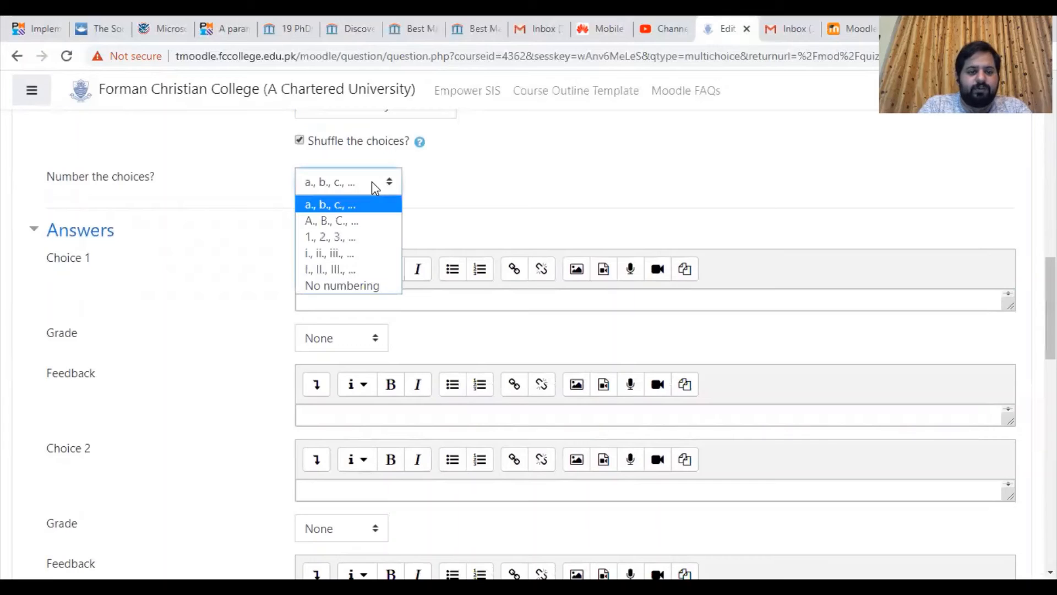
pyautogui.click(353, 206)
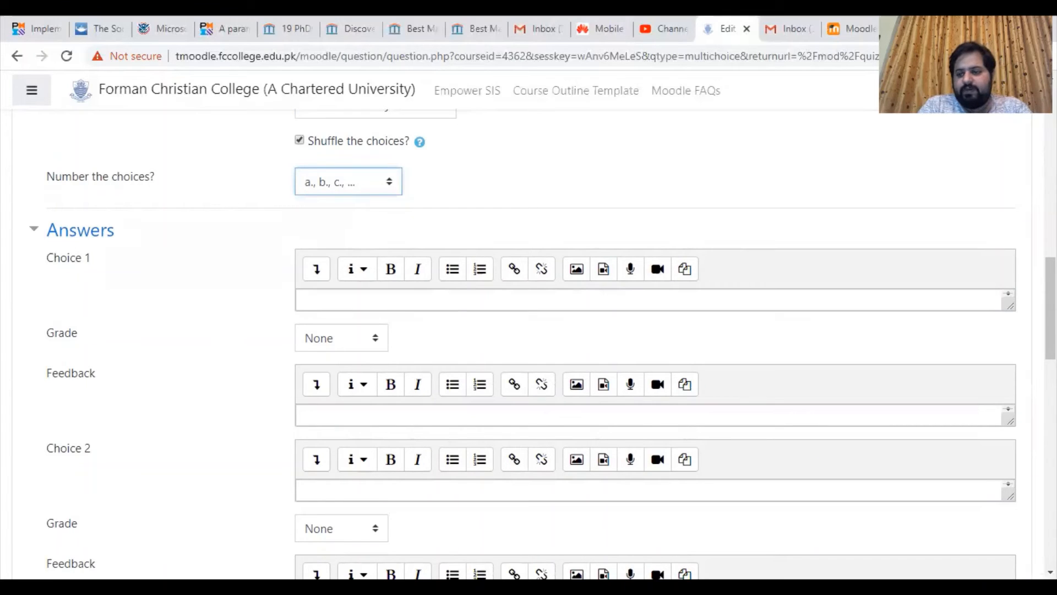
# - Enter "Turn editing on" as Choice 1 and set its grade to 100%
pyautogui.scroll(-2, 543, 344)
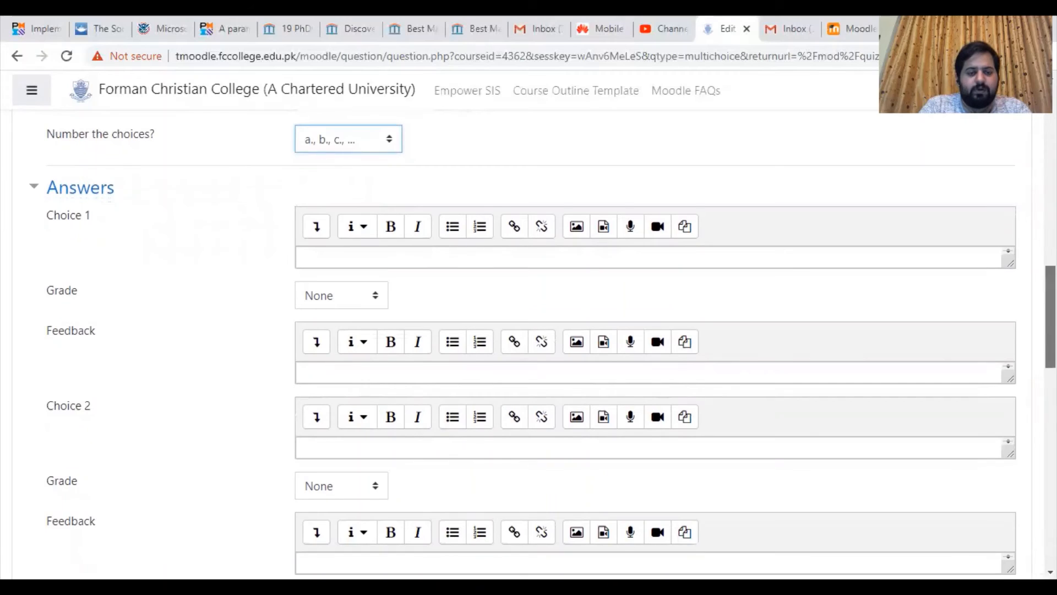
pyautogui.scroll(2, 542, 344)
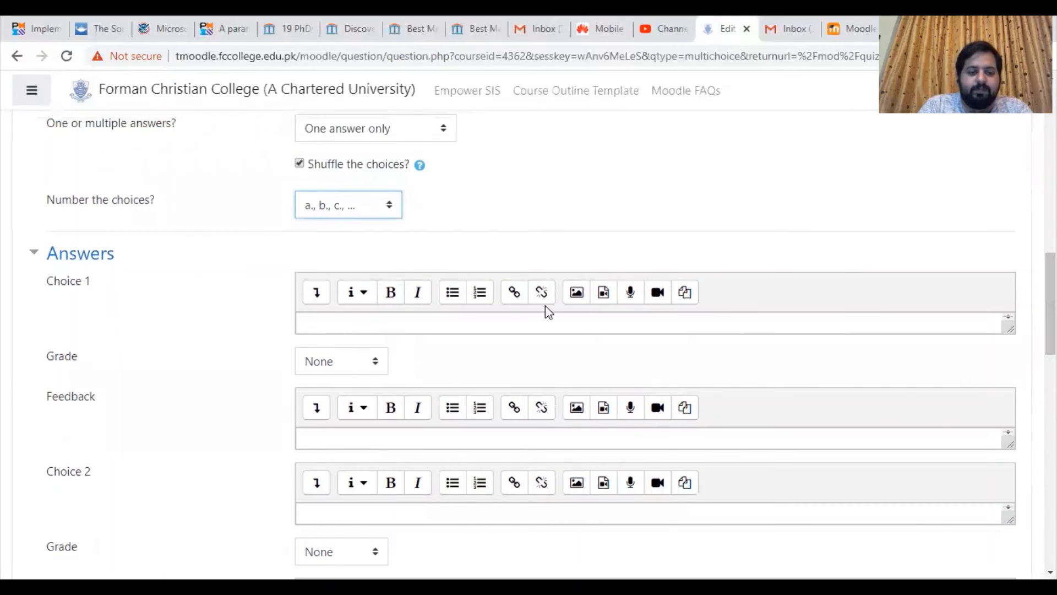
pyautogui.click(352, 325)
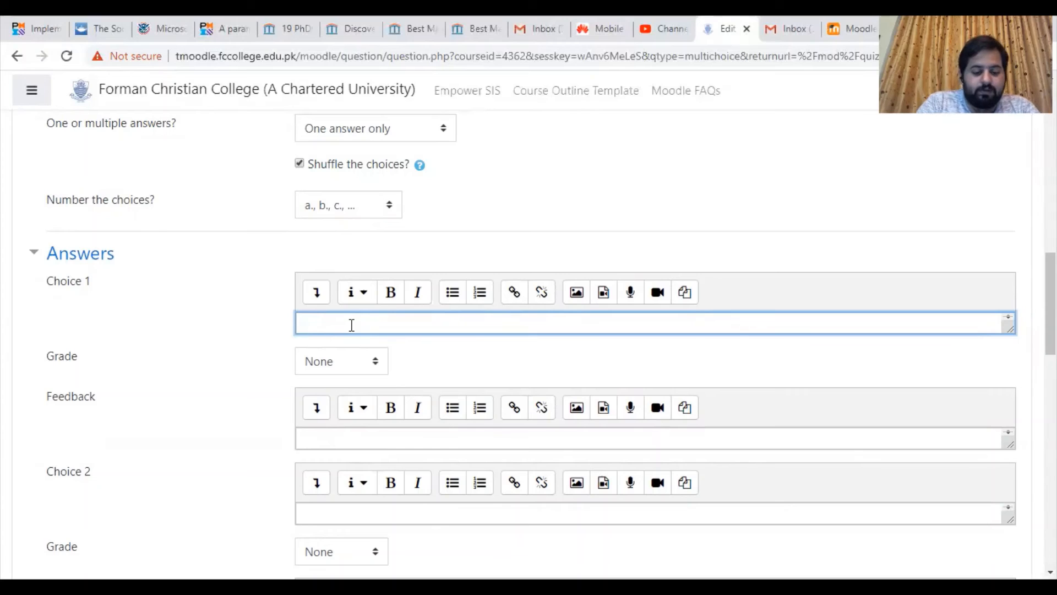
pyautogui.write('Turn')
pyautogui.press('BackSpace')
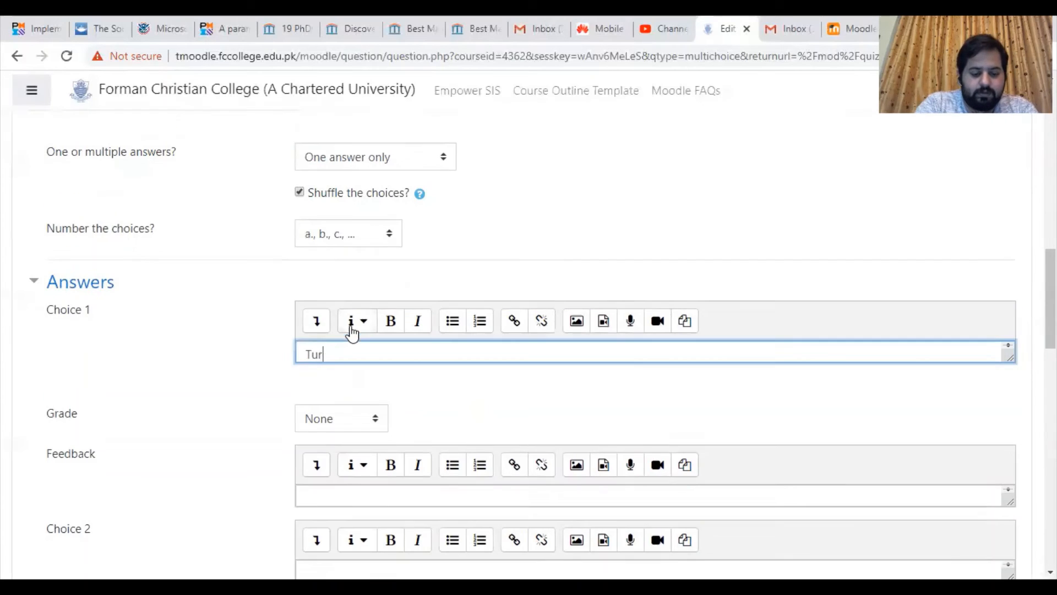
pyautogui.write('n edi')
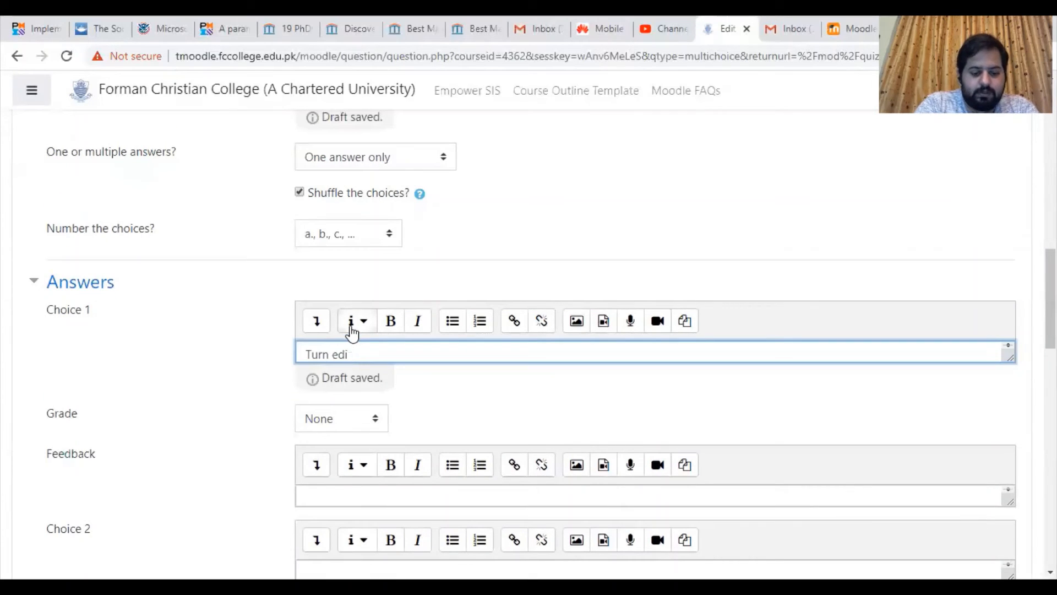
pyautogui.write('ting on')
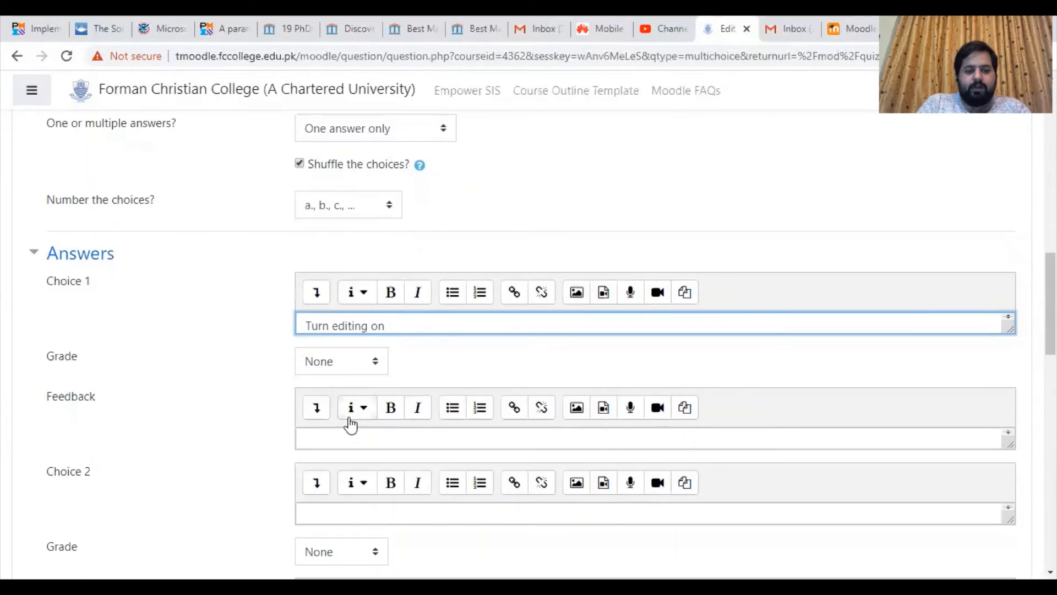
pyautogui.click(354, 365)
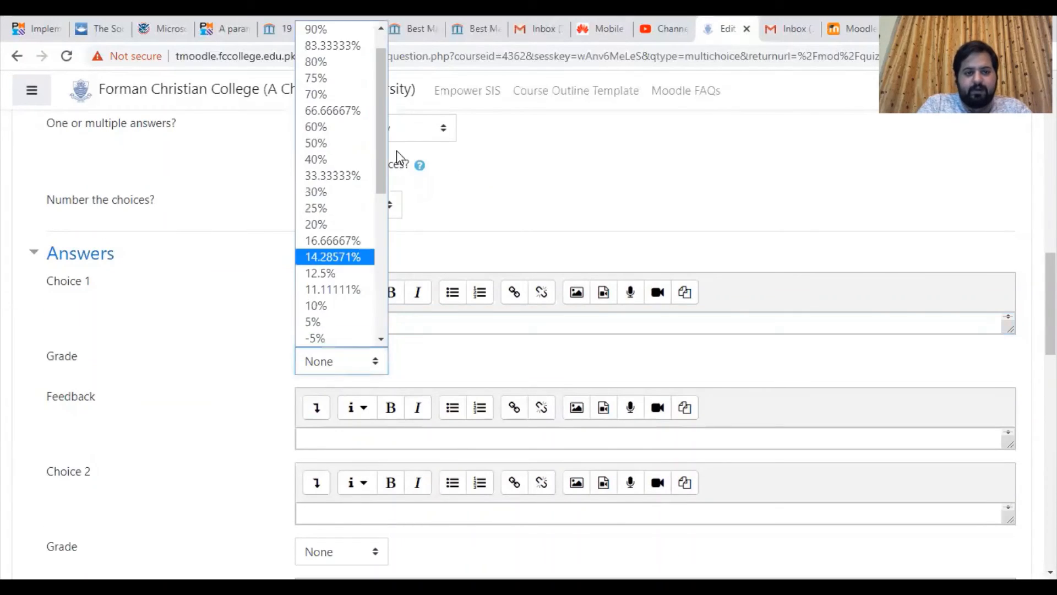
pyautogui.moveTo(379, 138); pyautogui.dragTo(378, 92)
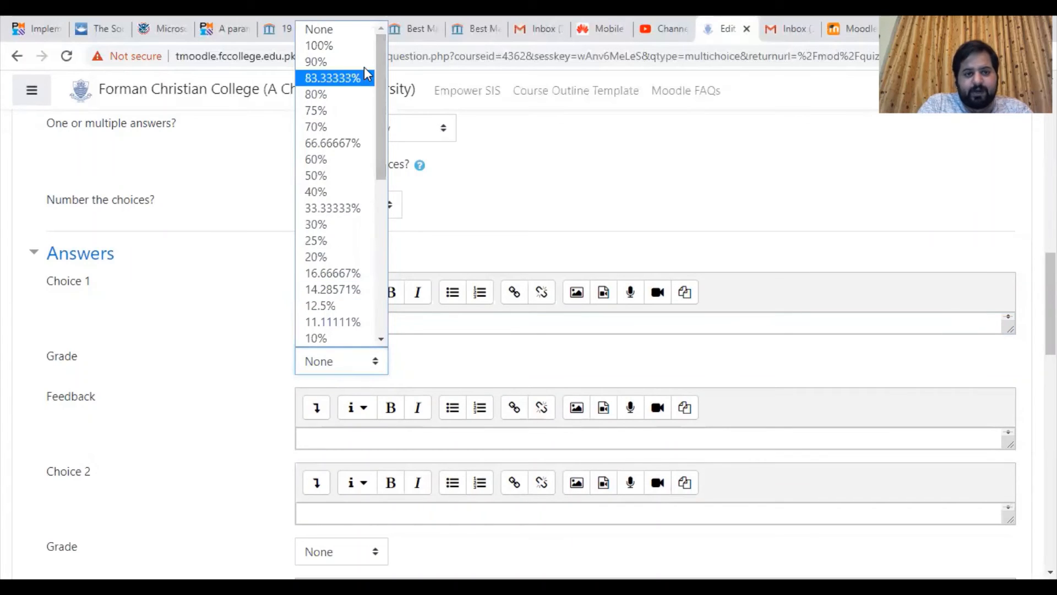
pyautogui.click(345, 53)
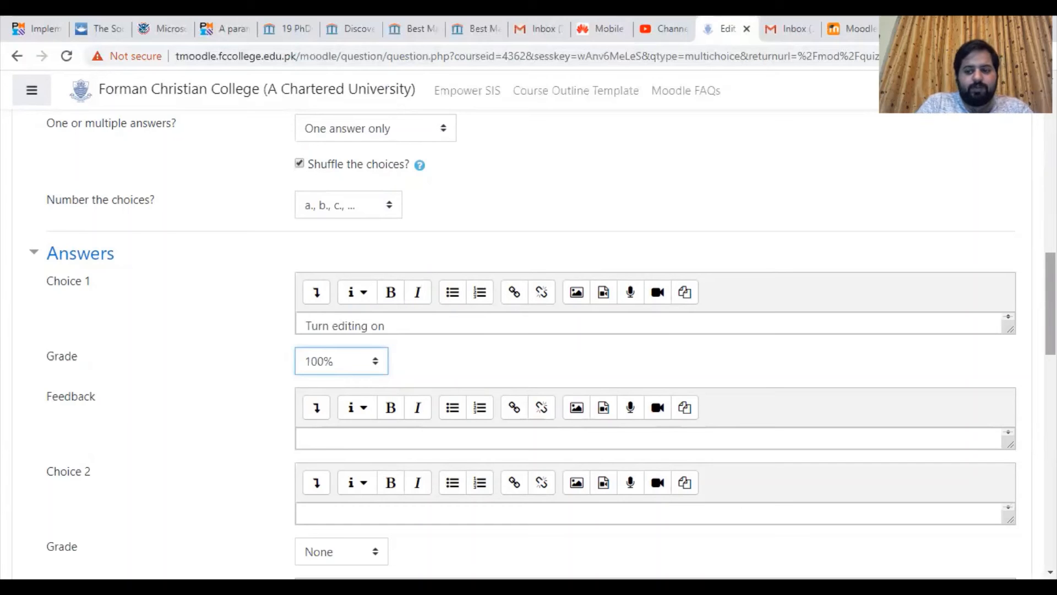
pyautogui.scroll(6, 528, 341)
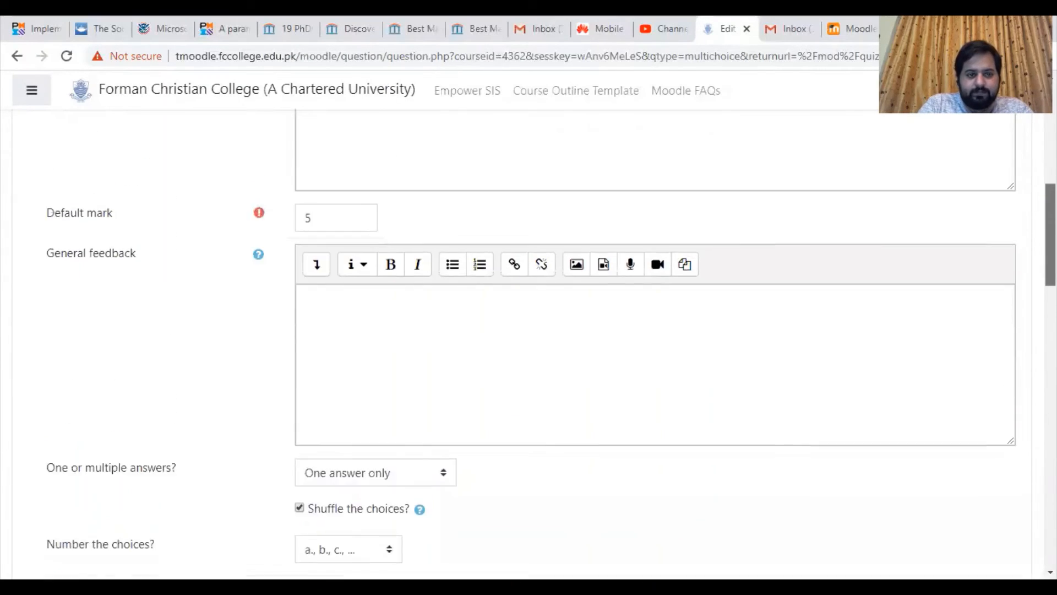
pyautogui.scroll(2, 655, 341)
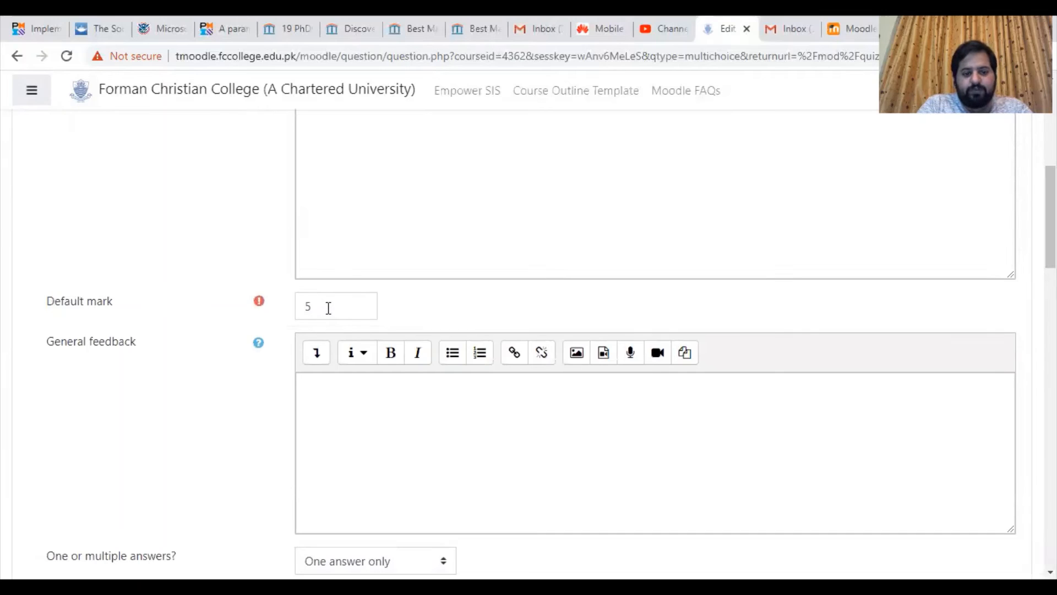
pyautogui.moveTo(328, 307); pyautogui.dragTo(297, 305)
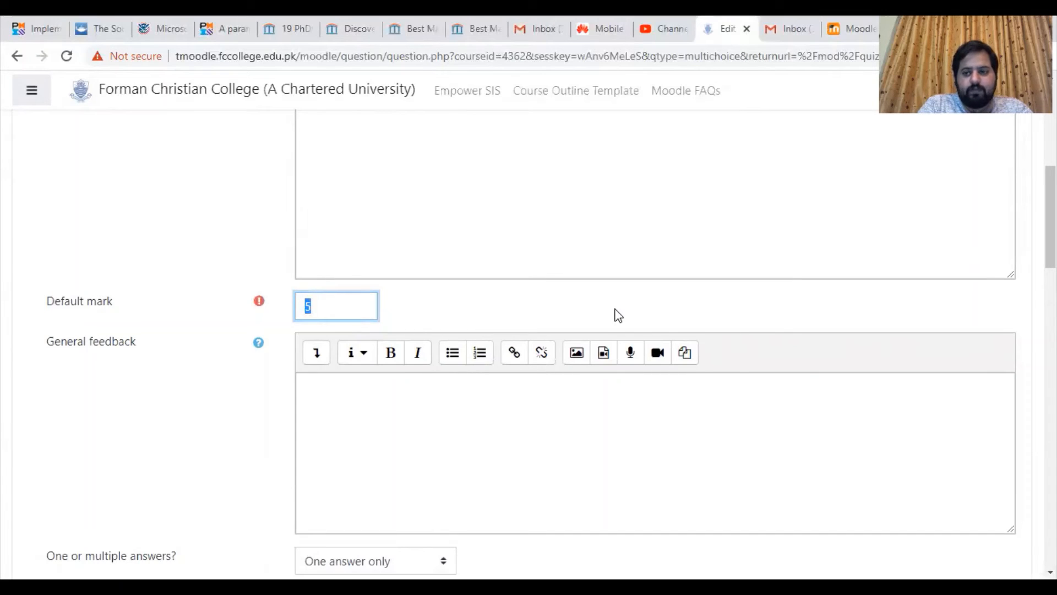
pyautogui.scroll(-10, 618, 314)
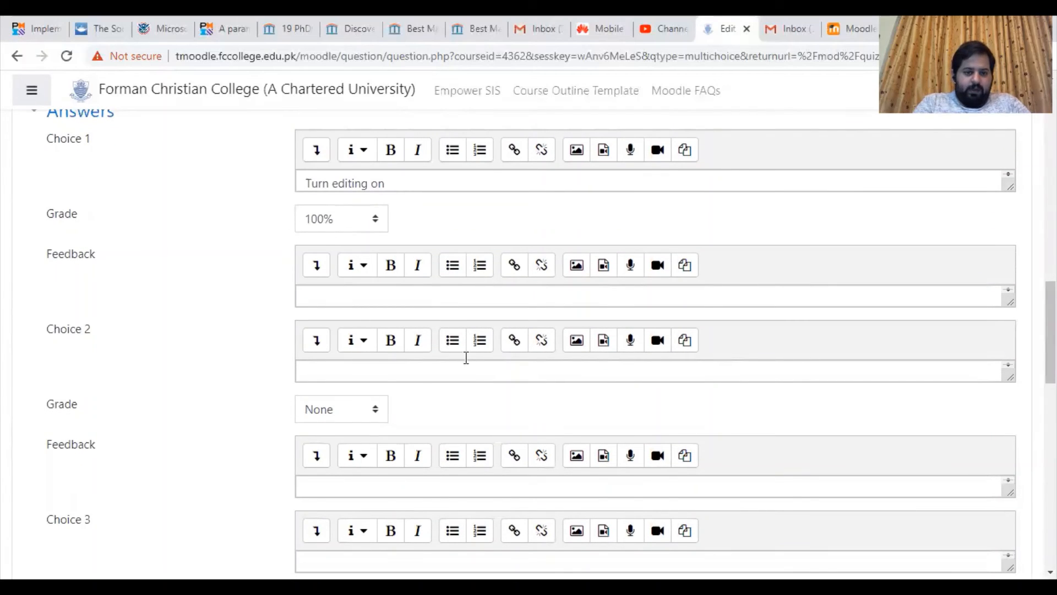
# - Enter "Correct!" as the feedback for Choice 1
pyautogui.click(438, 296)
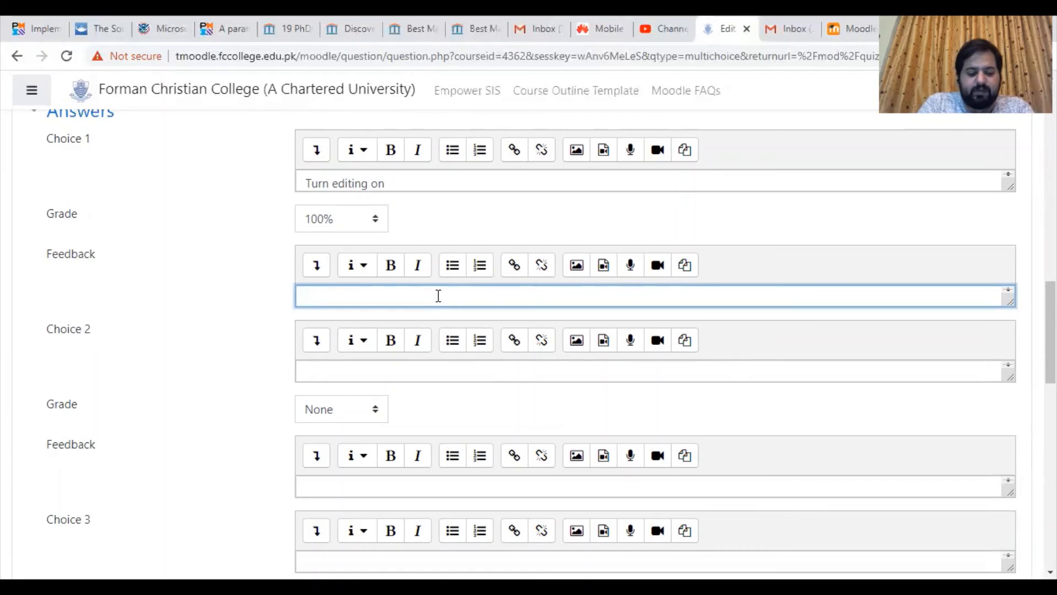
pyautogui.write('Corr')
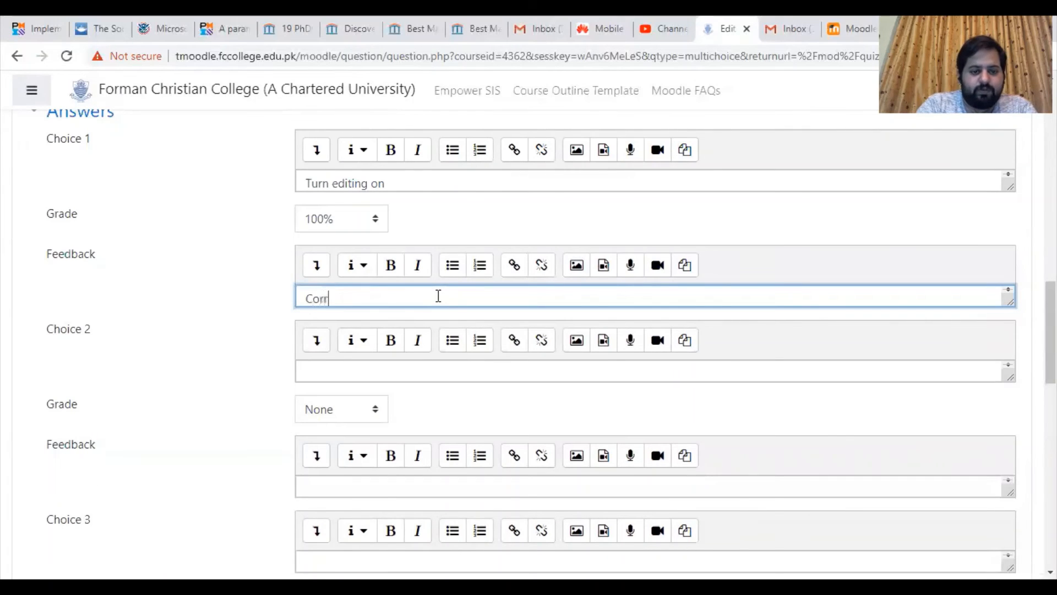
pyautogui.write('ect!')
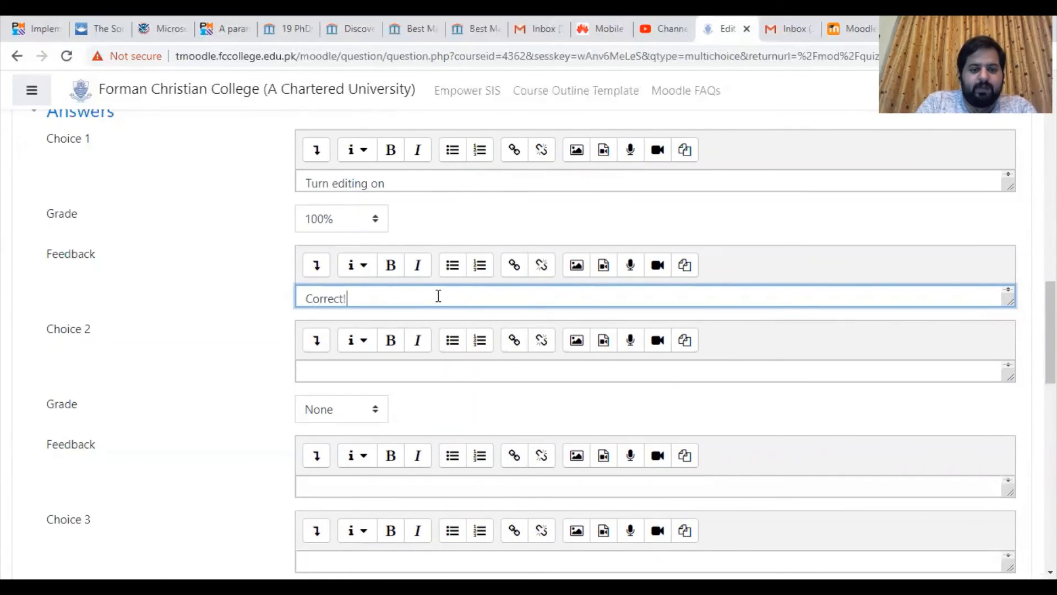
# - Enter "Turn Editing off" as the text of Choice 2
pyautogui.moveTo(1051, 332); pyautogui.dragTo(1050, 359)
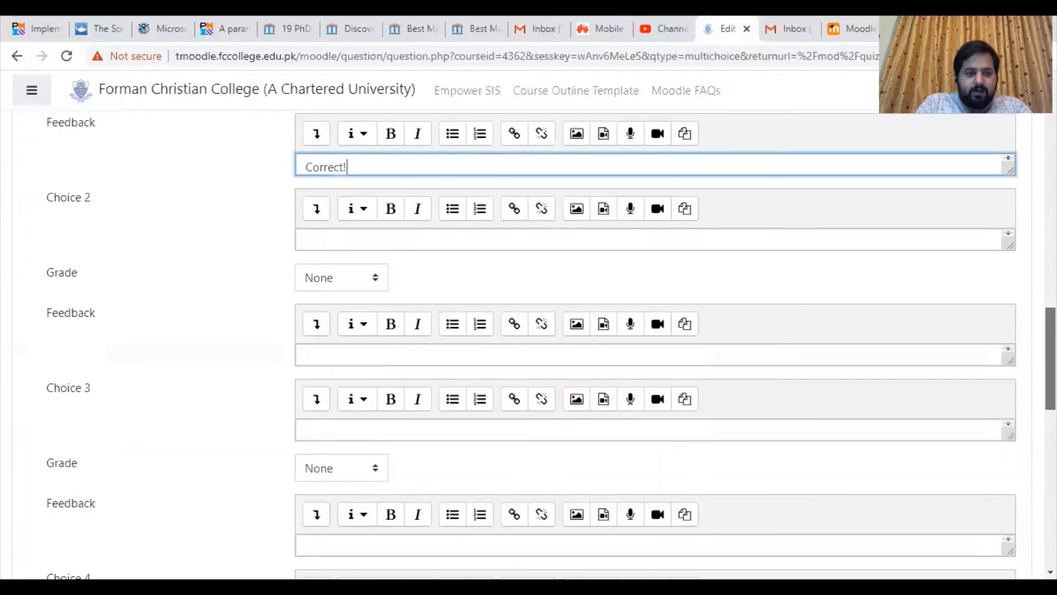
pyautogui.click(519, 243)
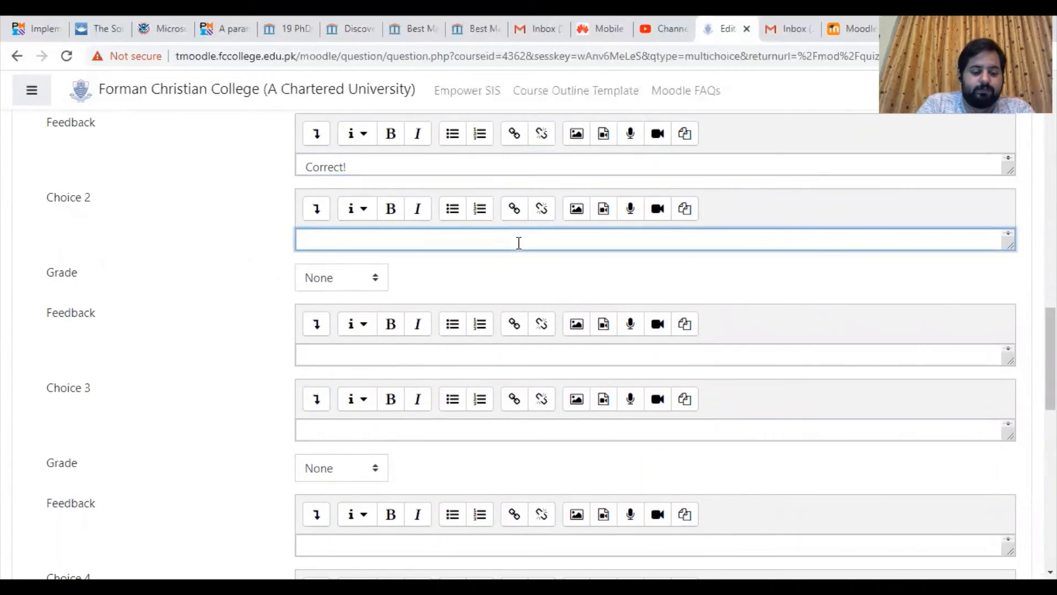
pyautogui.write('True')
pyautogui.press('BackSpace')
pyautogui.press('BackSpace')
pyautogui.press('BackSpace')
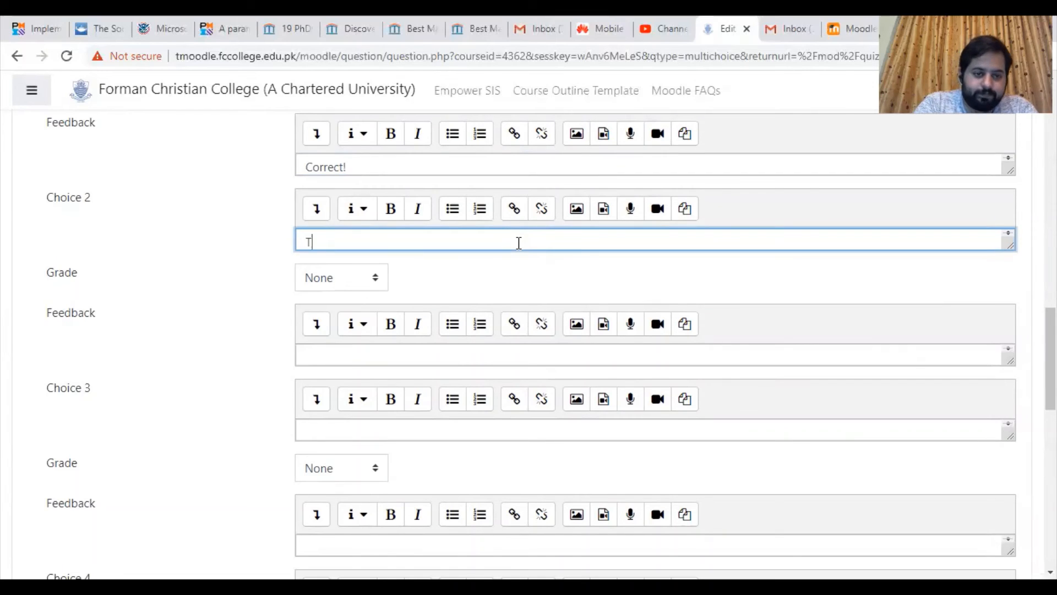
pyautogui.press('BackSpace')
pyautogui.write('Turn E')
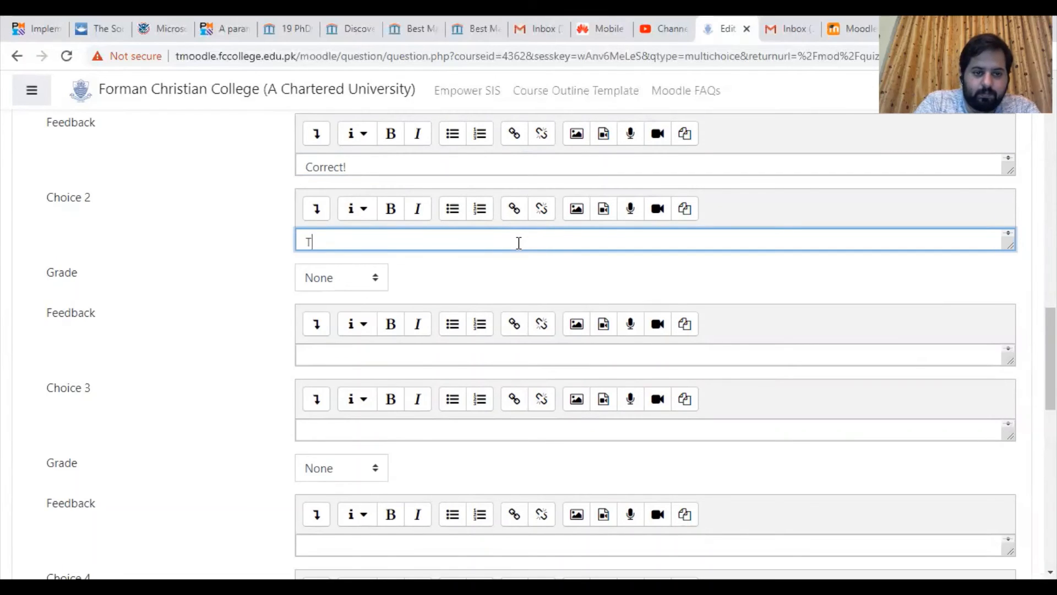
pyautogui.write('diting off')
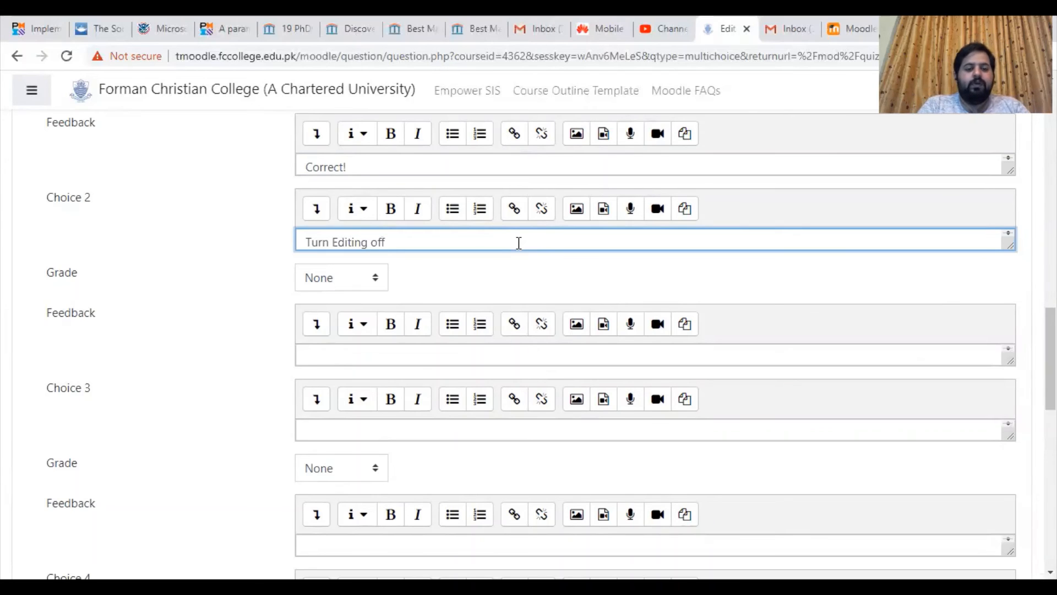
# - Look through the positive and negative grade options for Choice 2 and leave its grade at None
pyautogui.click(339, 278)
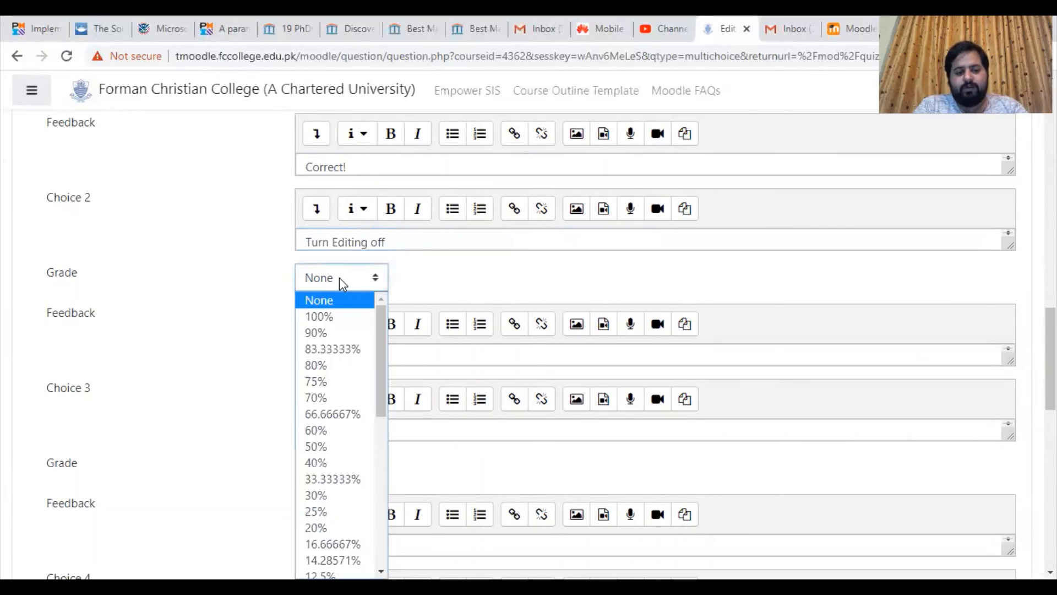
pyautogui.moveTo(379, 333)
pyautogui.mouseDown()
pyautogui.moveTo(385, 429)
pyautogui.moveTo(394, 340)
pyautogui.mouseUp()
pyautogui.click(467, 283)
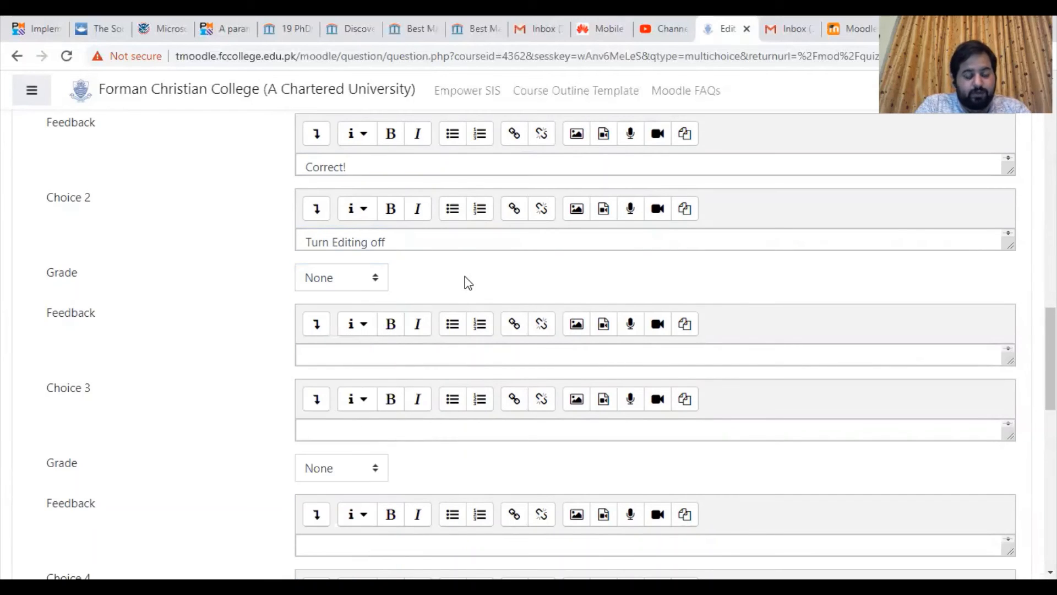
pyautogui.click(347, 282)
pyautogui.moveTo(381, 328); pyautogui.dragTo(381, 404)
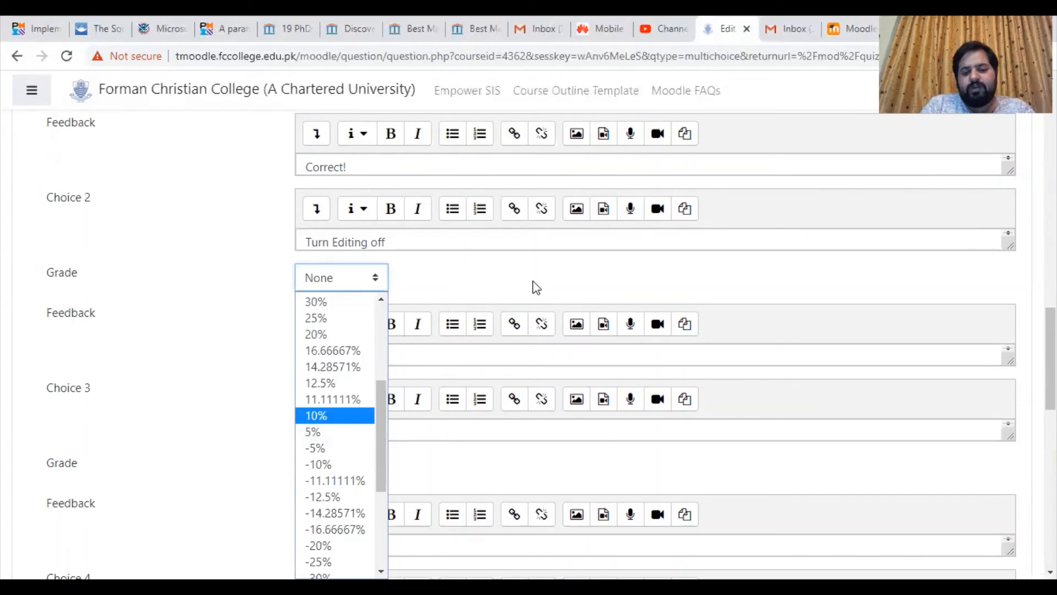
pyautogui.click(536, 287)
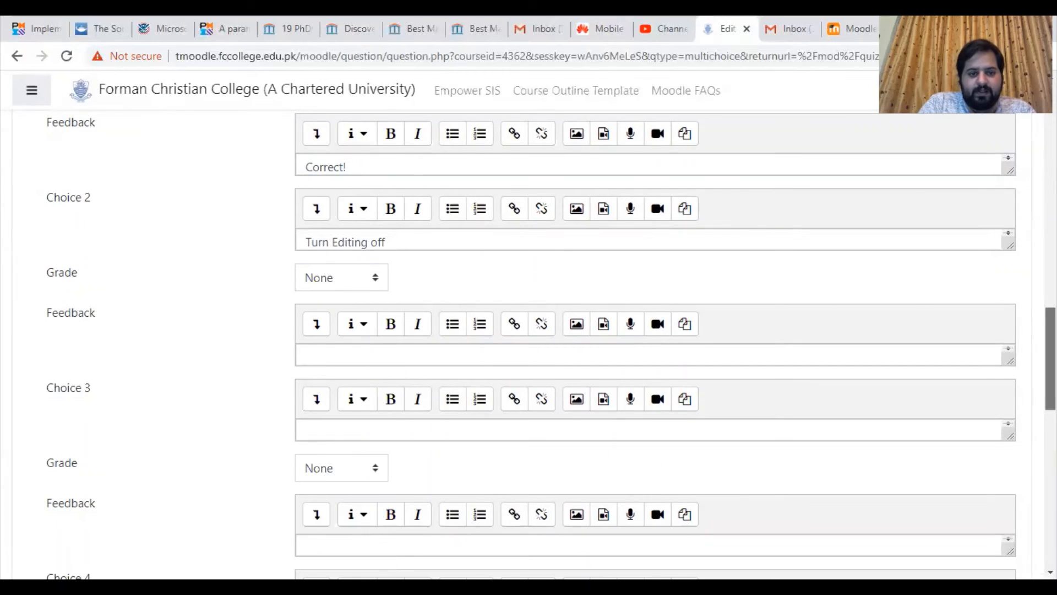
# - Enter "Wrong!" as the feedback for Choice 2
pyautogui.scroll(-1, 1051, 358)
pyautogui.hotkey('ctrl', '-')
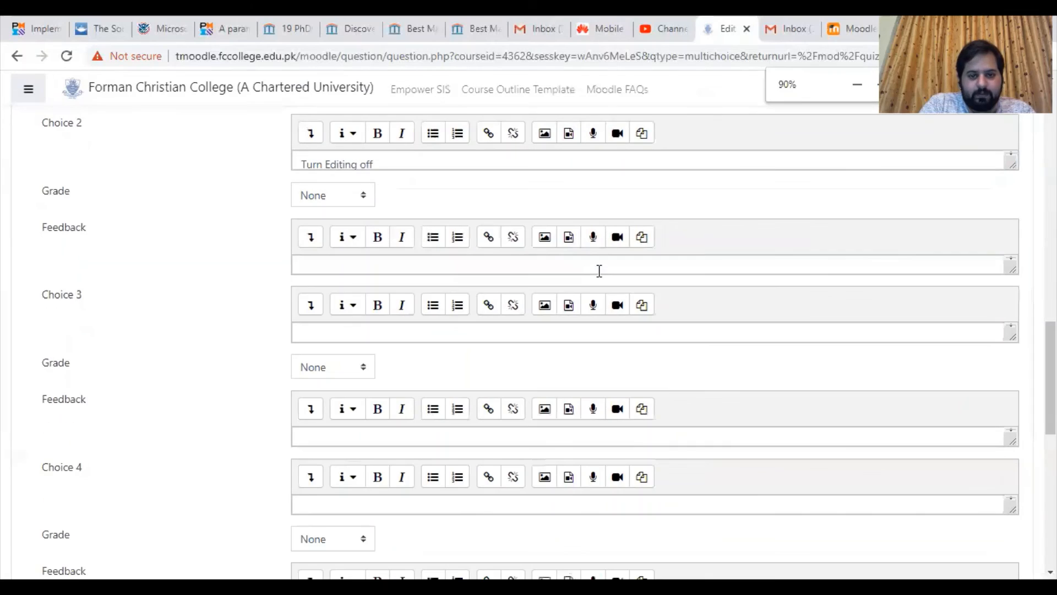
pyautogui.hotkey('ctrl', '+')
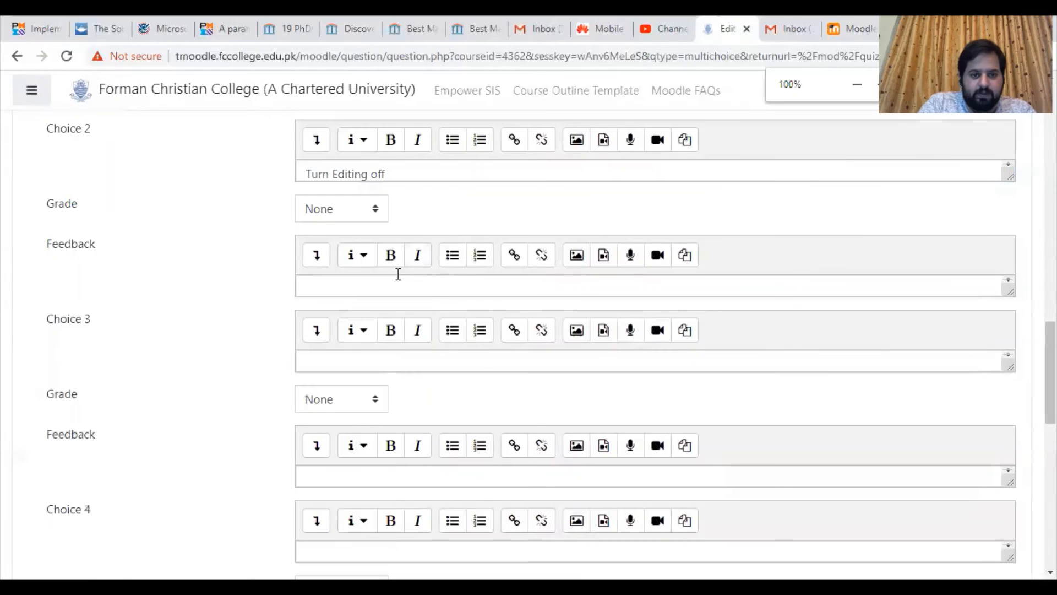
pyautogui.click(387, 285)
pyautogui.write('W')
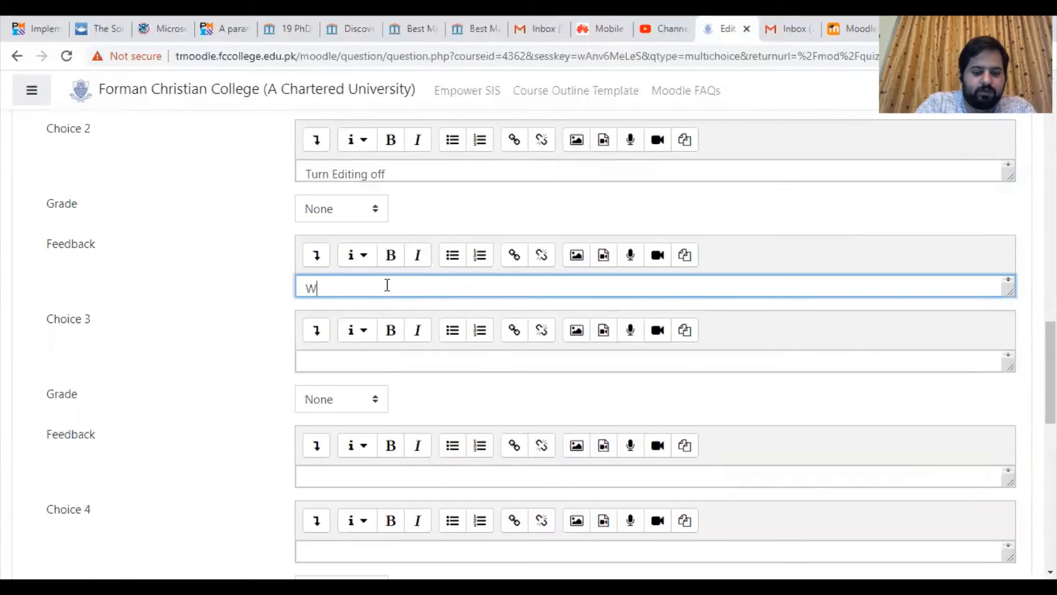
pyautogui.write('rom')
pyautogui.press('BackSpace')
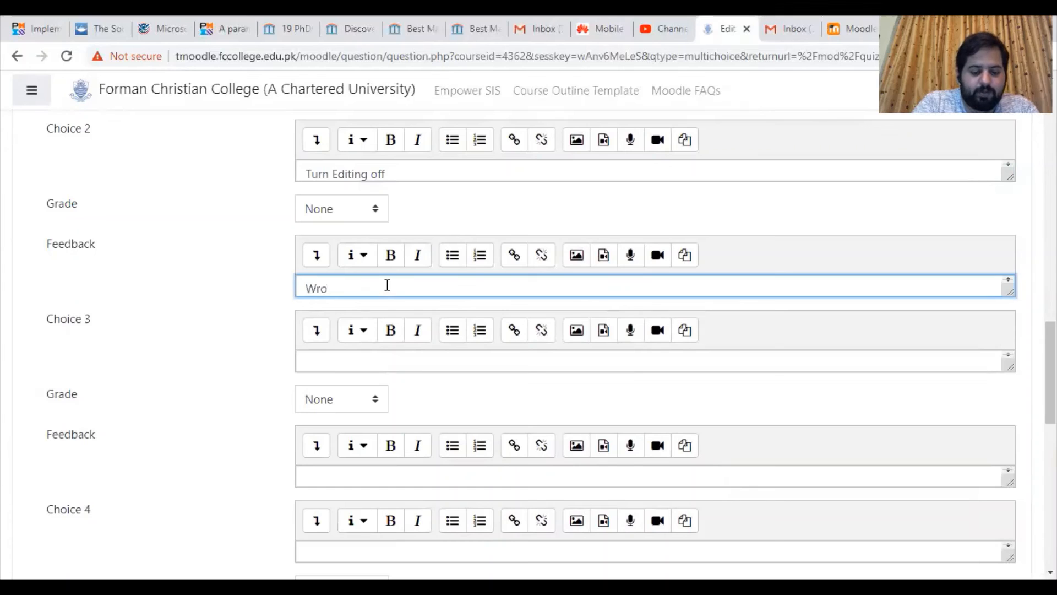
pyautogui.write('ng!')
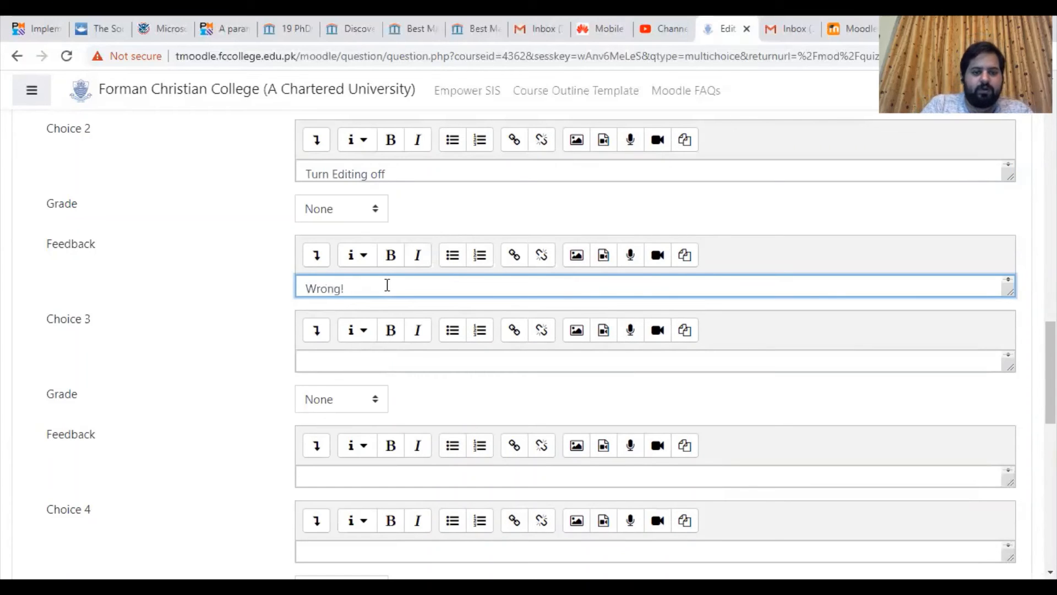
# - Enter "Access add an activity or resource" as Choice 3 and set its grade to 50%
pyautogui.click(534, 356)
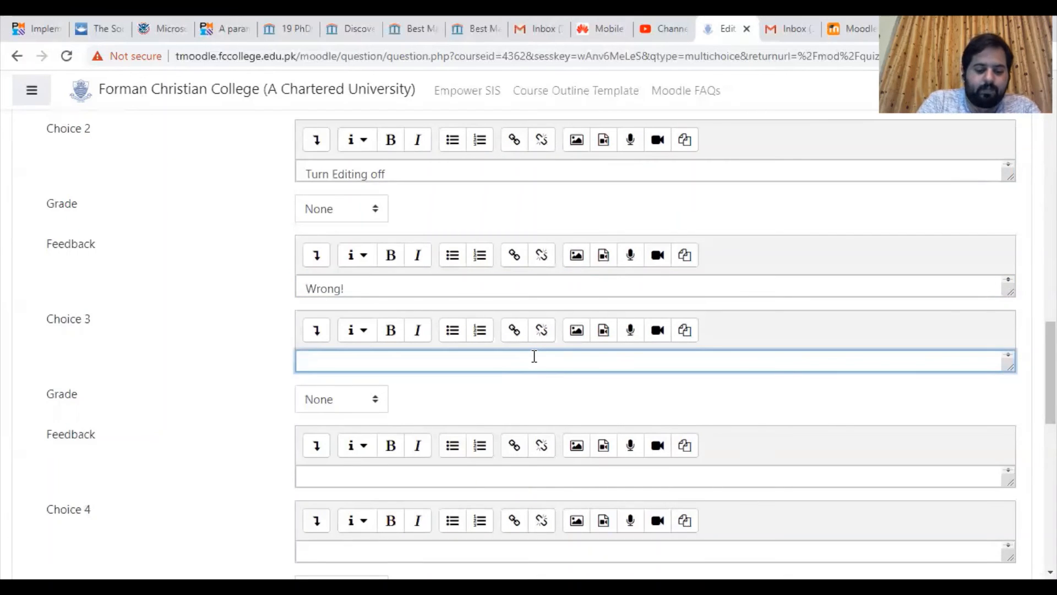
pyautogui.write('Access ')
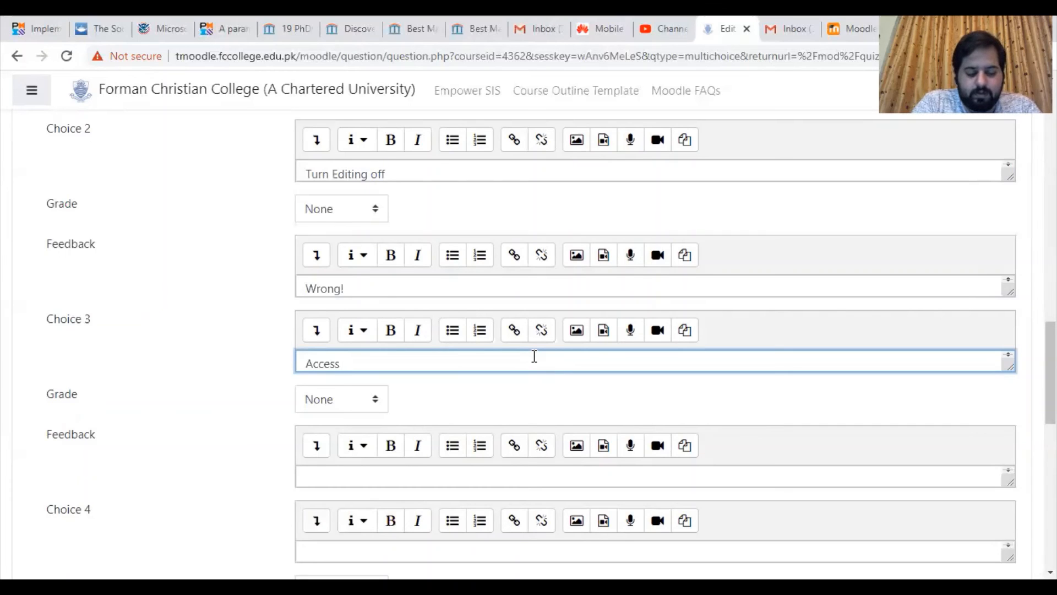
pyautogui.write('add act')
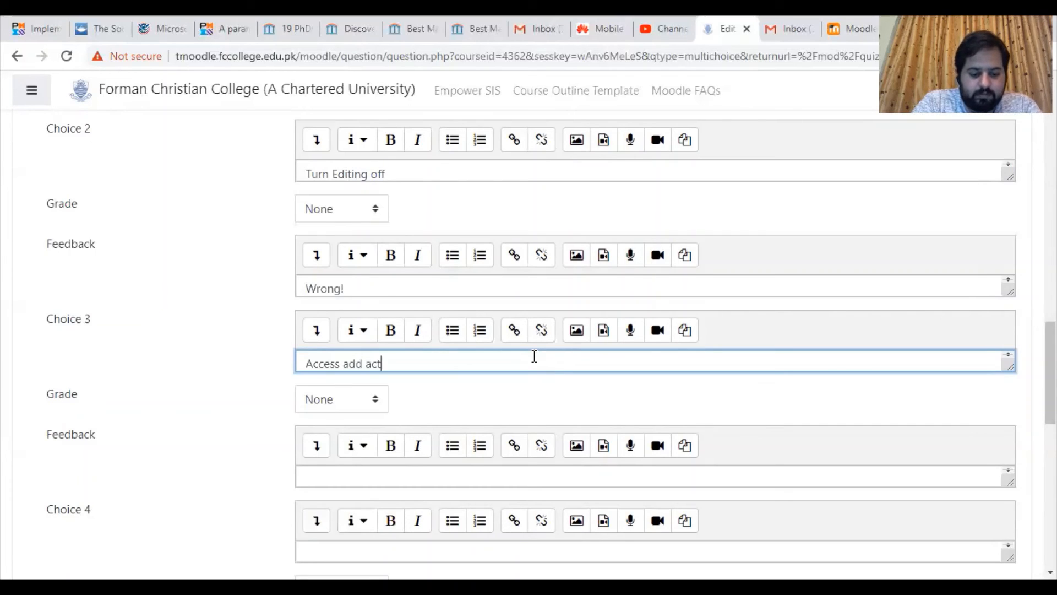
pyautogui.write('i')
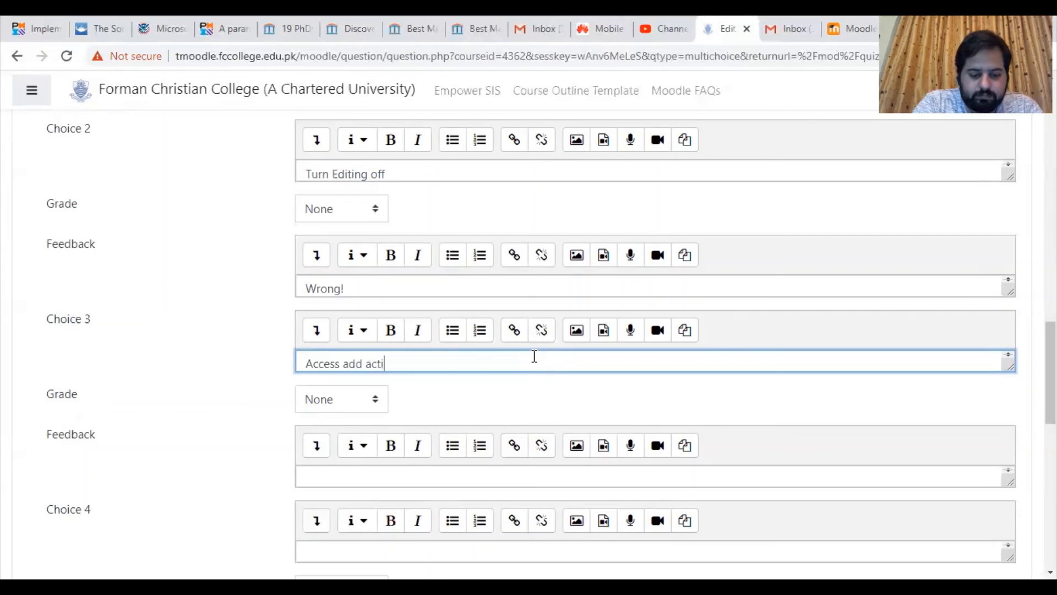
pyautogui.write('vity')
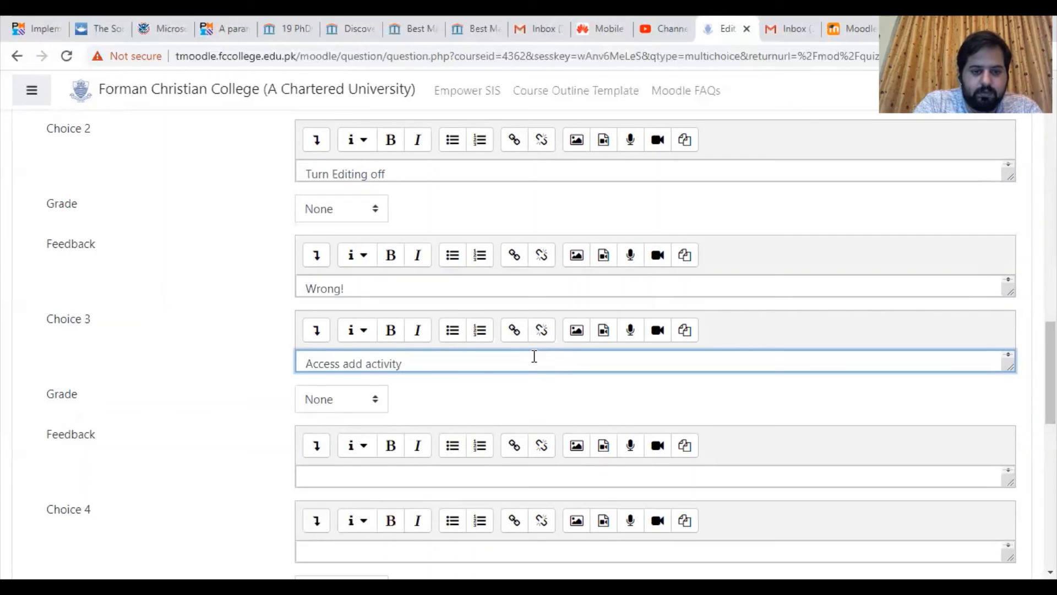
pyautogui.write(' or resourc')
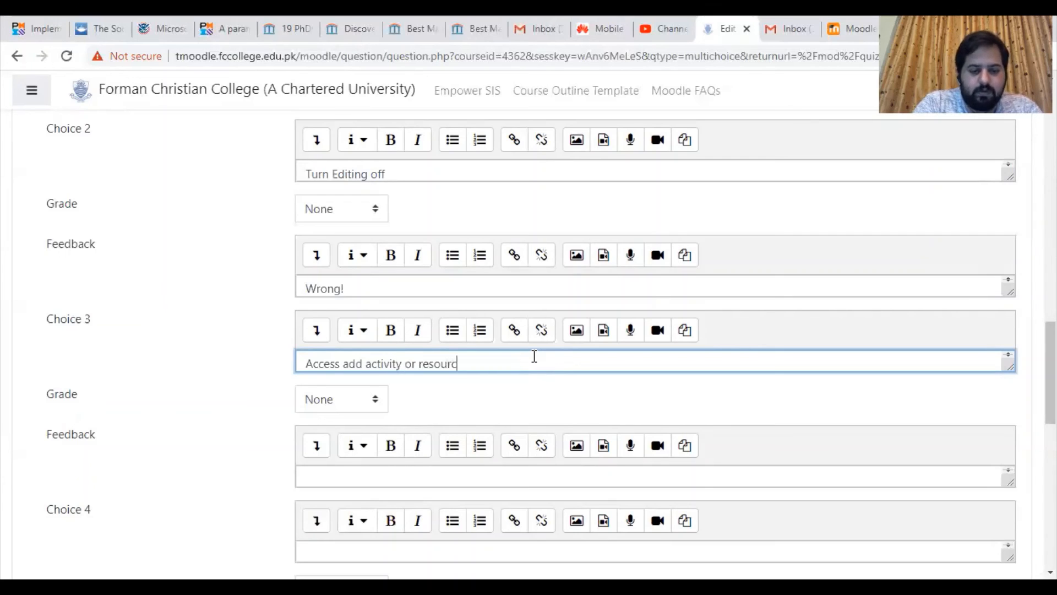
pyautogui.write('e')
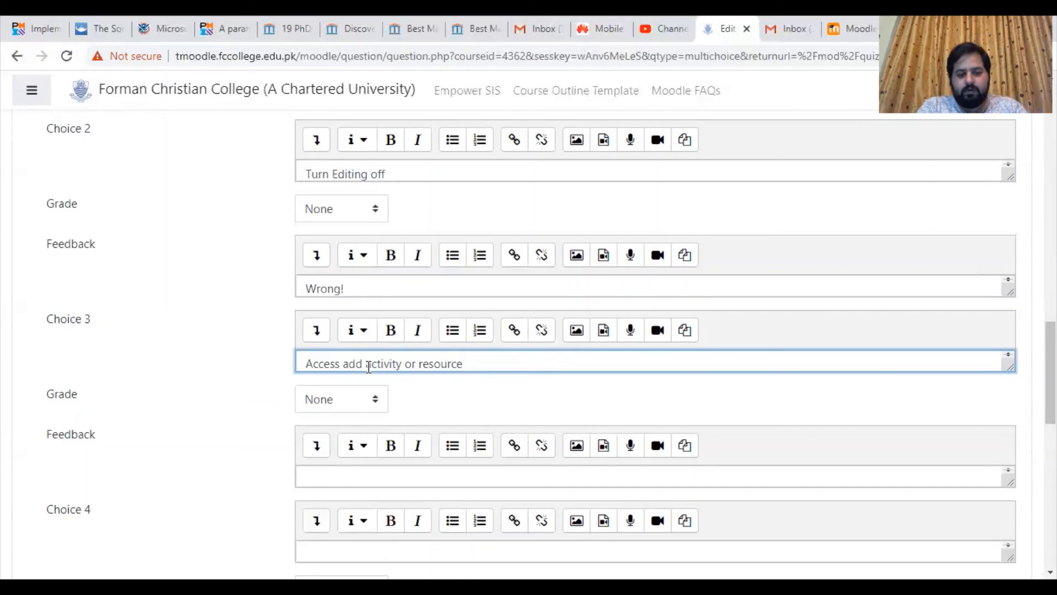
pyautogui.write(' an')
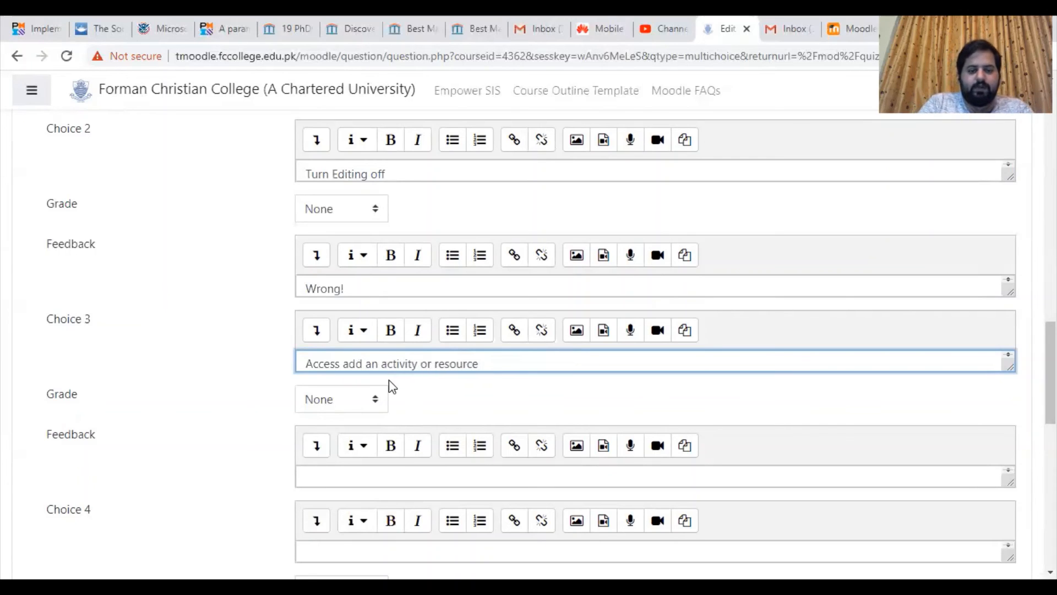
pyautogui.click(348, 403)
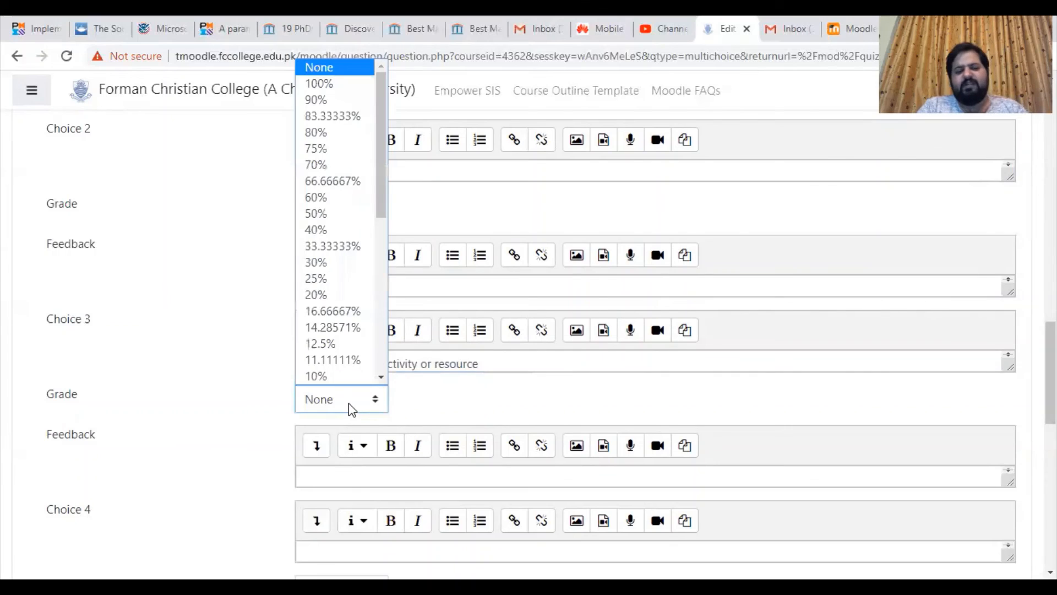
pyautogui.click(338, 215)
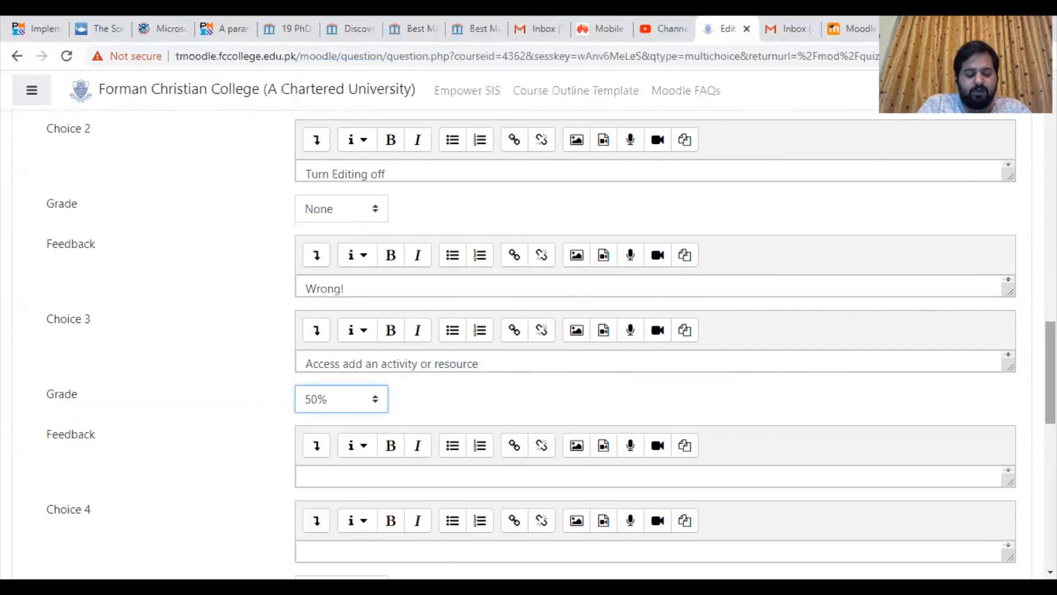
# - Check the question's default mark against the Choice 3 grade and keep that grade at 50%
pyautogui.scroll(13, 529, 341)
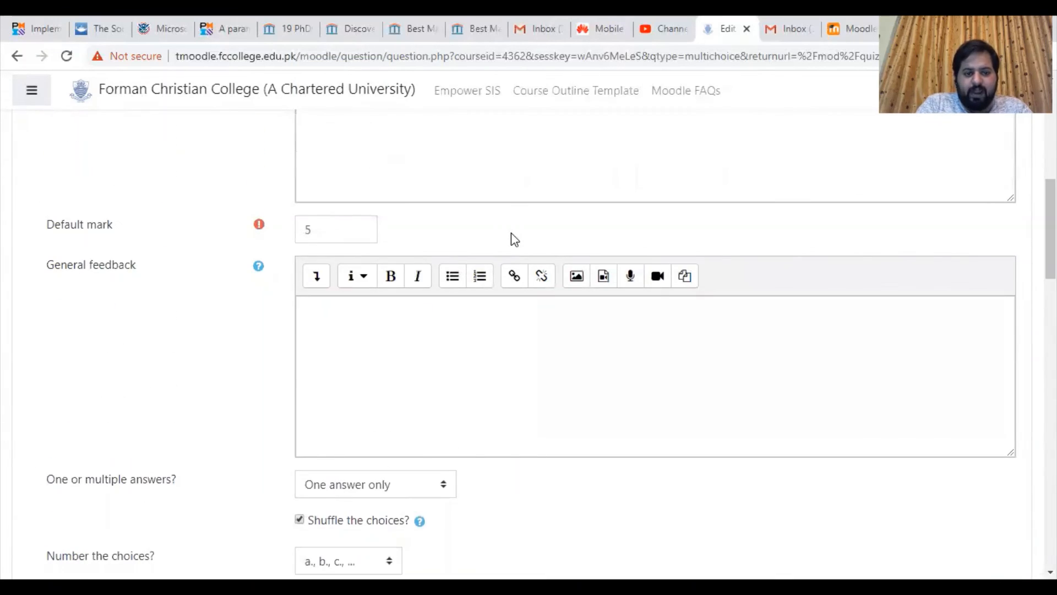
pyautogui.click(323, 229)
pyautogui.moveTo(323, 229); pyautogui.dragTo(293, 232)
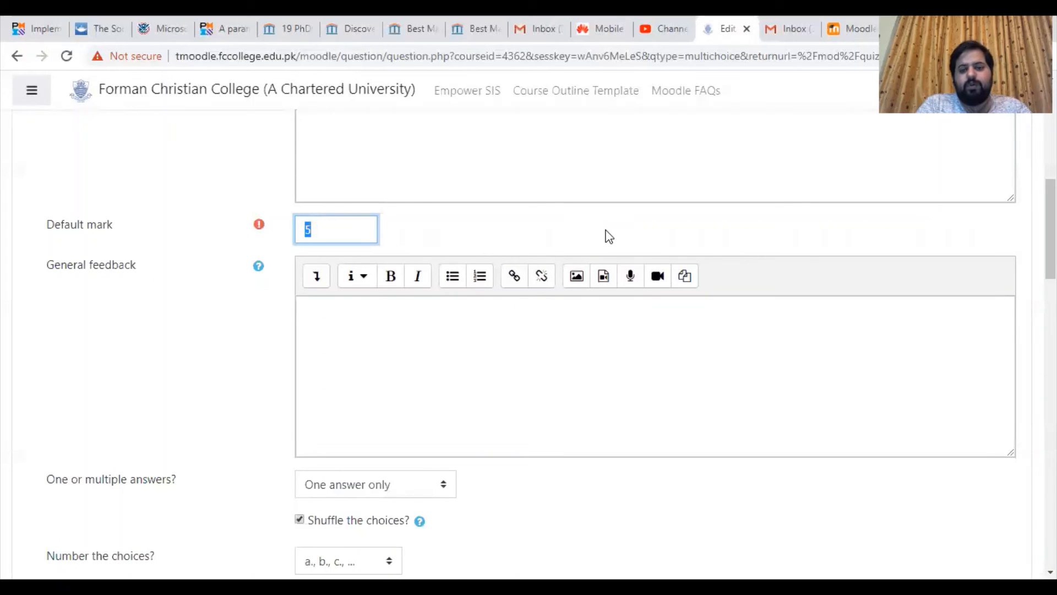
pyautogui.moveTo(1051, 229); pyautogui.dragTo(1050, 391)
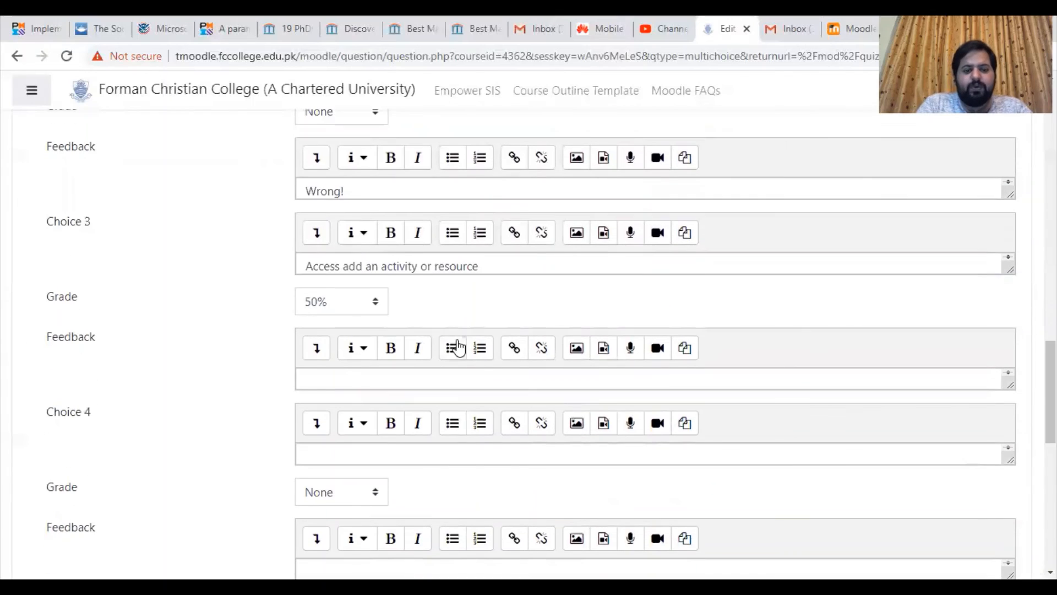
pyautogui.click(361, 309)
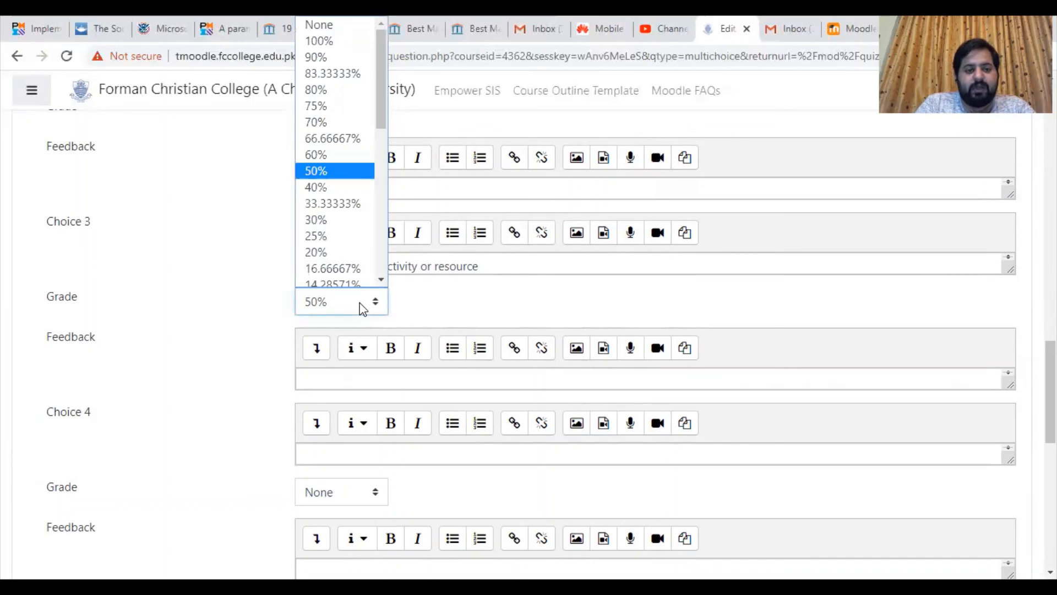
pyautogui.click(349, 171)
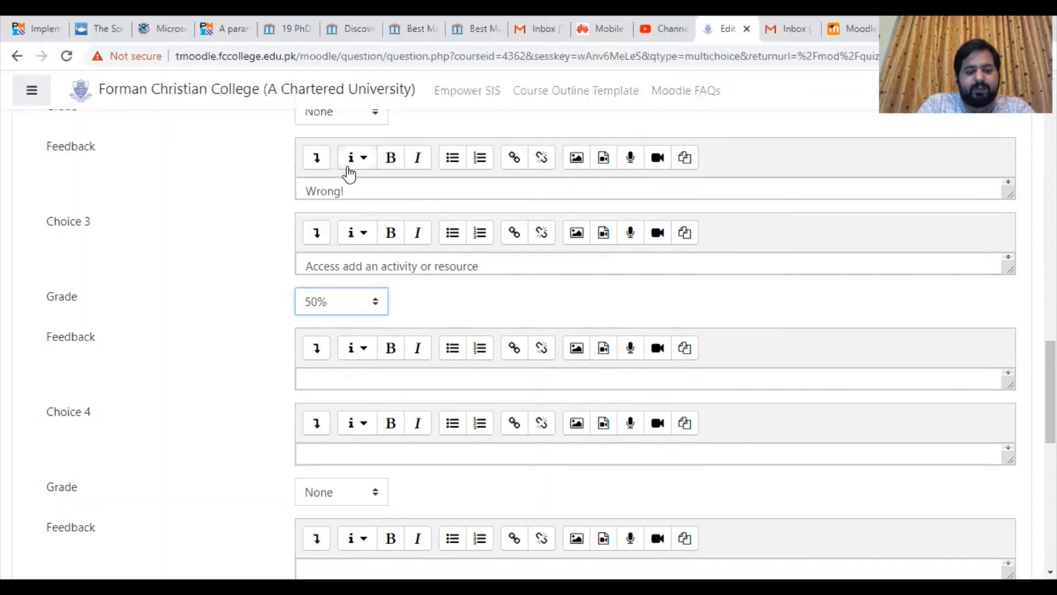
pyautogui.click(477, 304)
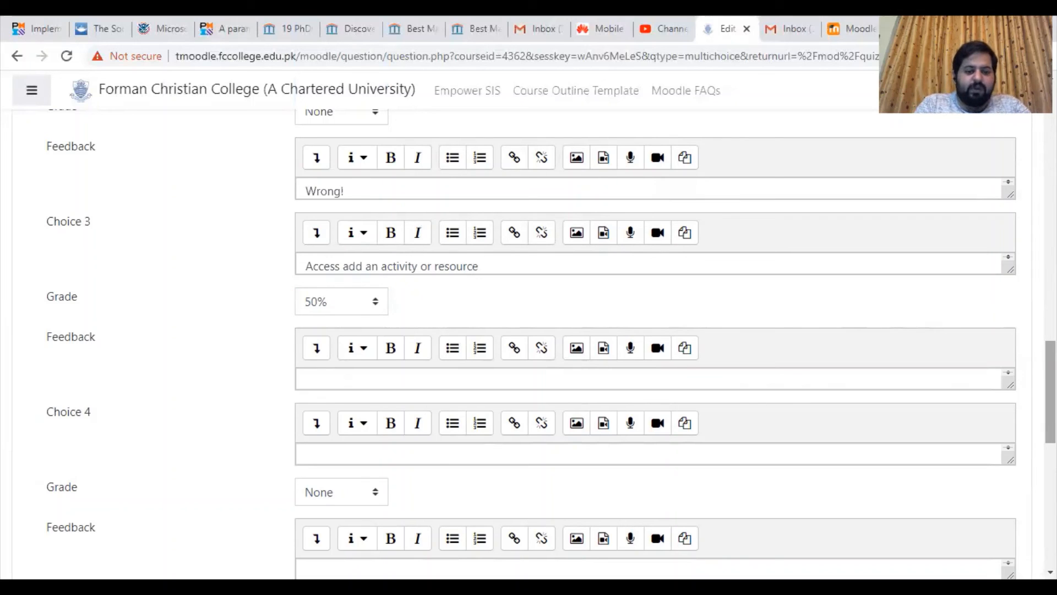
# - Look over the remaining answer choices down to Choice 5
pyautogui.moveTo(1050, 392); pyautogui.dragTo(1051, 456)
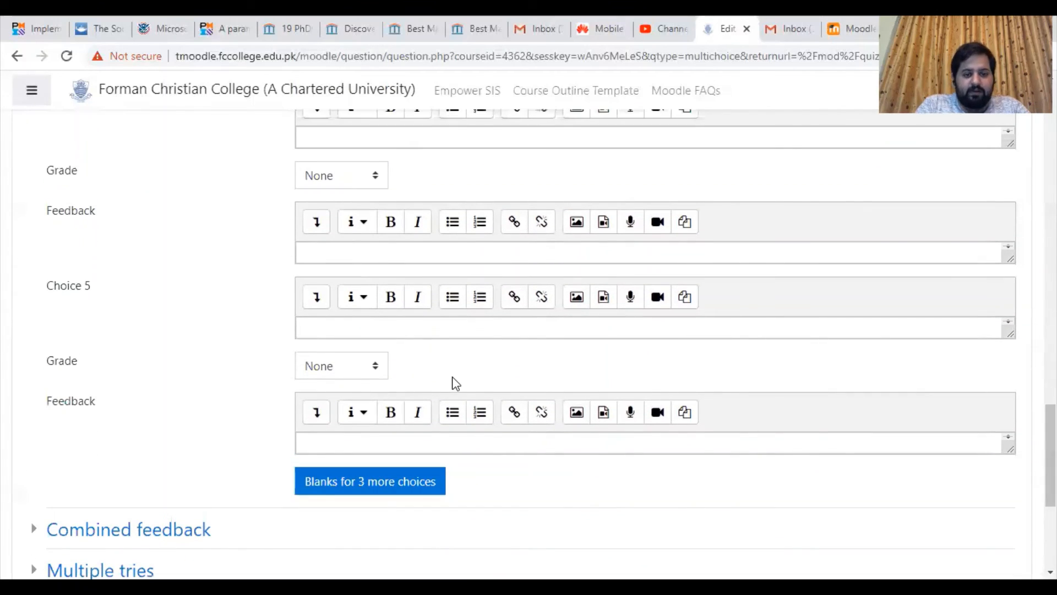
pyautogui.moveTo(93, 285); pyautogui.dragTo(42, 286)
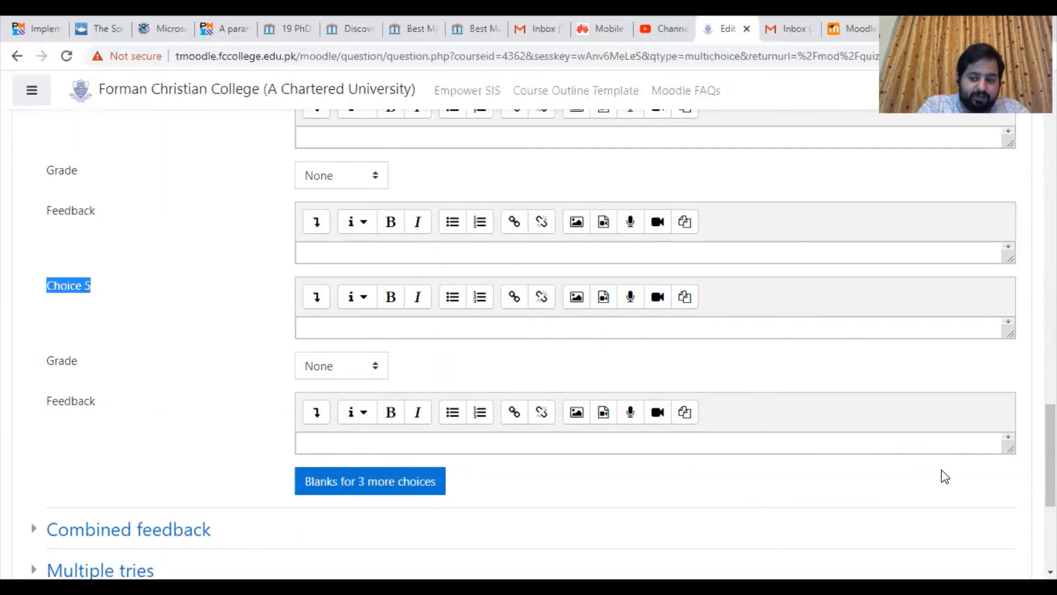
# - Save the finished multiple choice question and return to the quiz editing page
pyautogui.moveTo(1050, 455); pyautogui.dragTo(1050, 477)
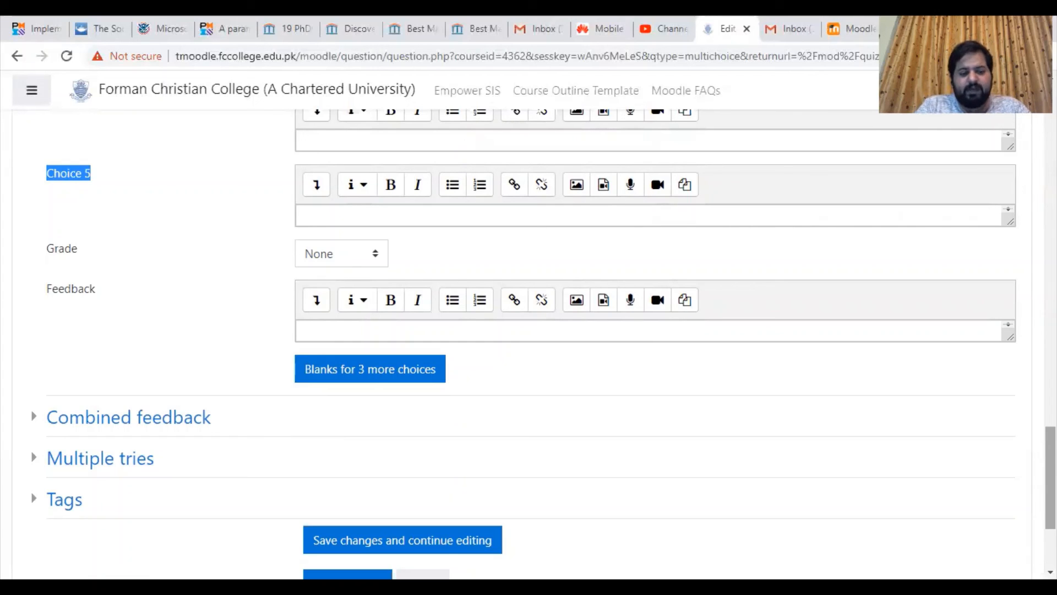
pyautogui.scroll(-3, 687, 457)
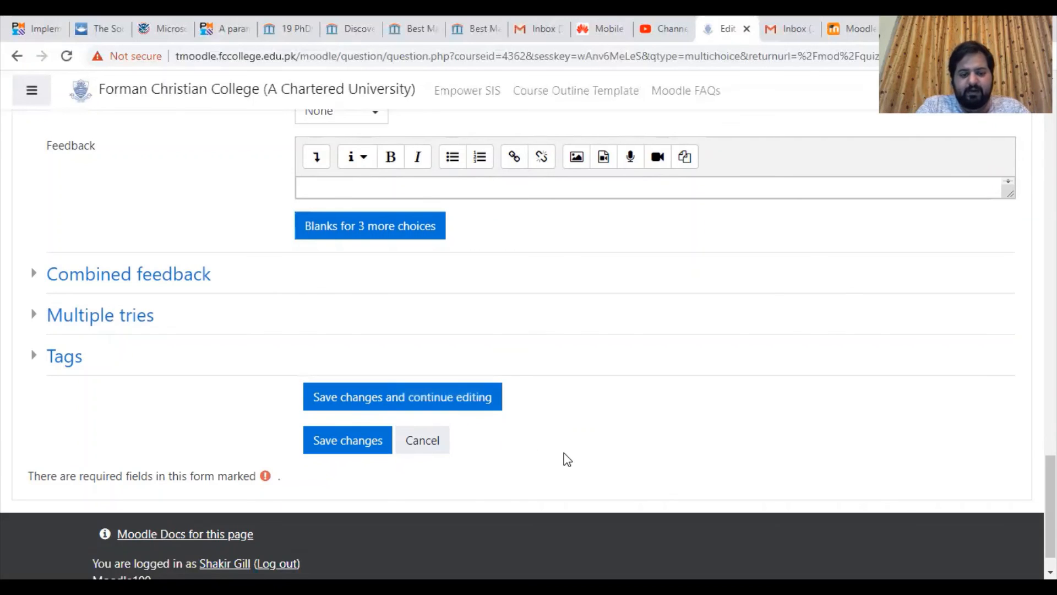
pyautogui.click(363, 447)
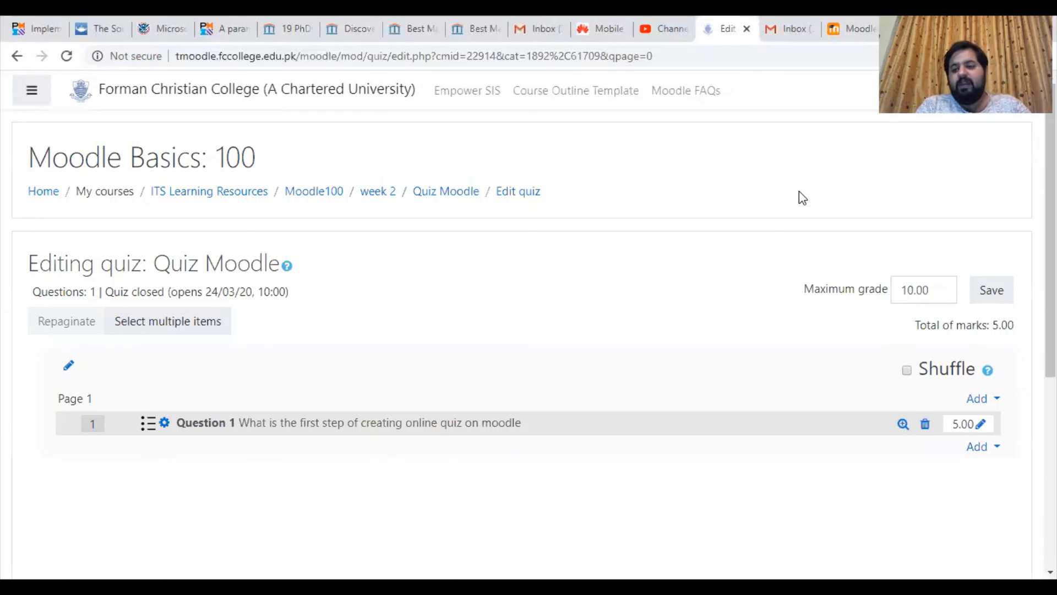
# - Check the account options and preview Question 1 of the quiz
pyautogui.click(1002, 90)
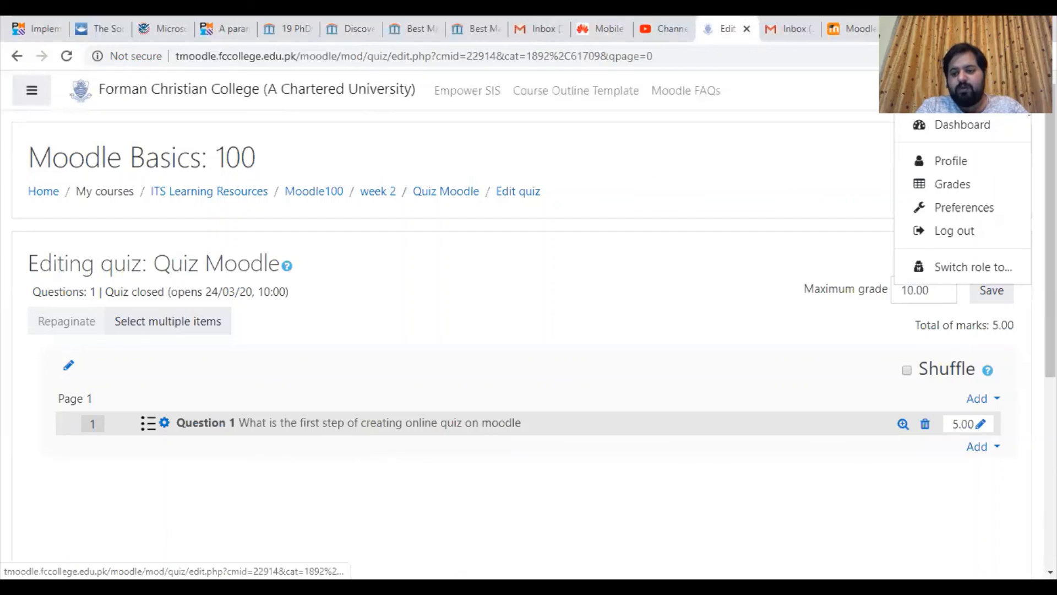
pyautogui.click(553, 320)
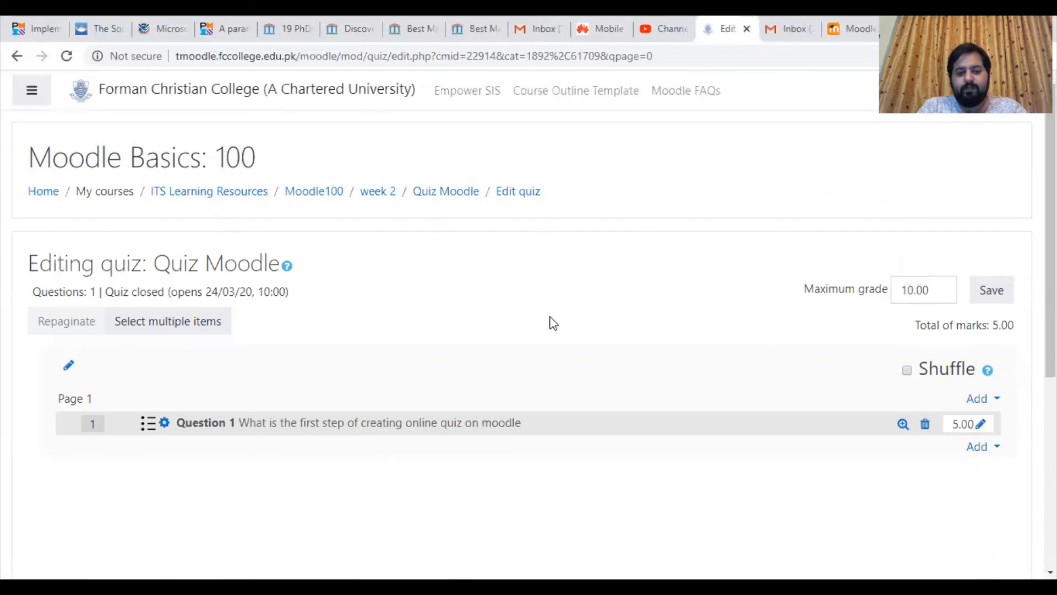
pyautogui.click(903, 426)
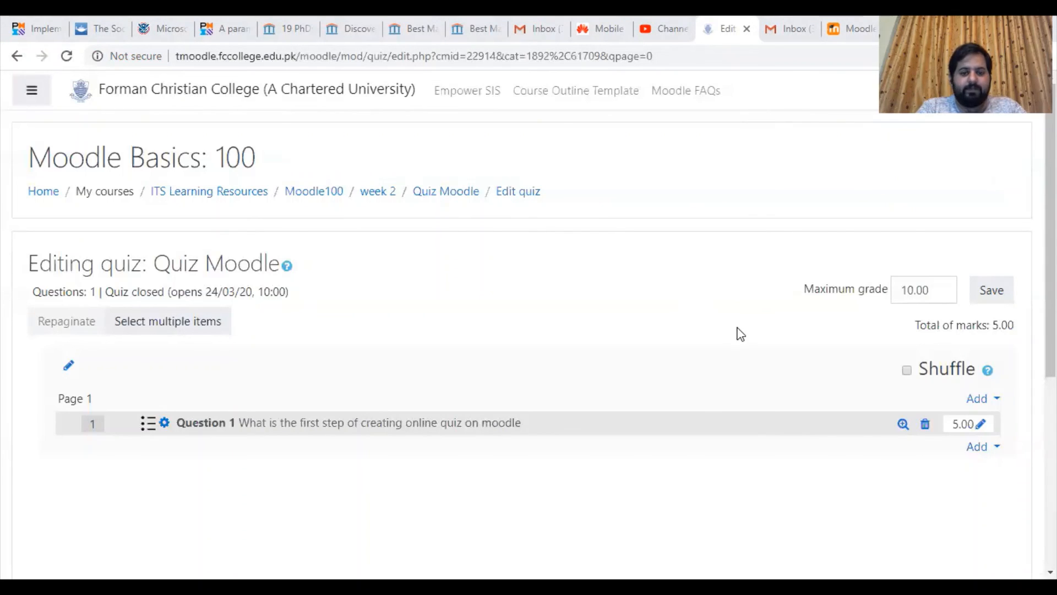
# - Look over the question types available for a new question below Question 1, and close the chooser without selecting one
pyautogui.scroll(-2, 739, 333)
pyautogui.scroll(-1, 521, 341)
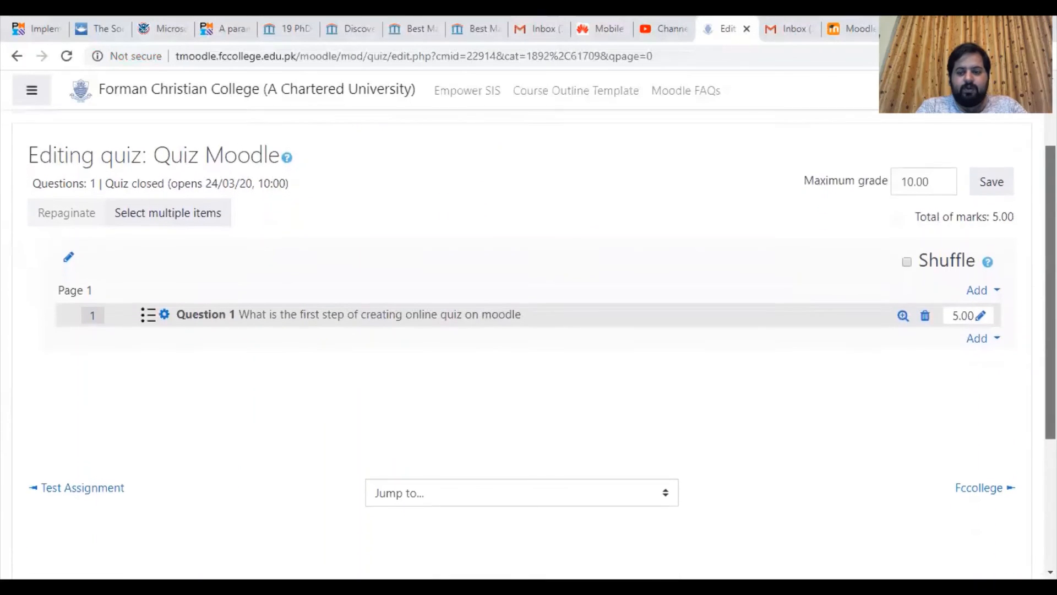
pyautogui.scroll(-1, 521, 342)
pyautogui.scroll(1, 522, 341)
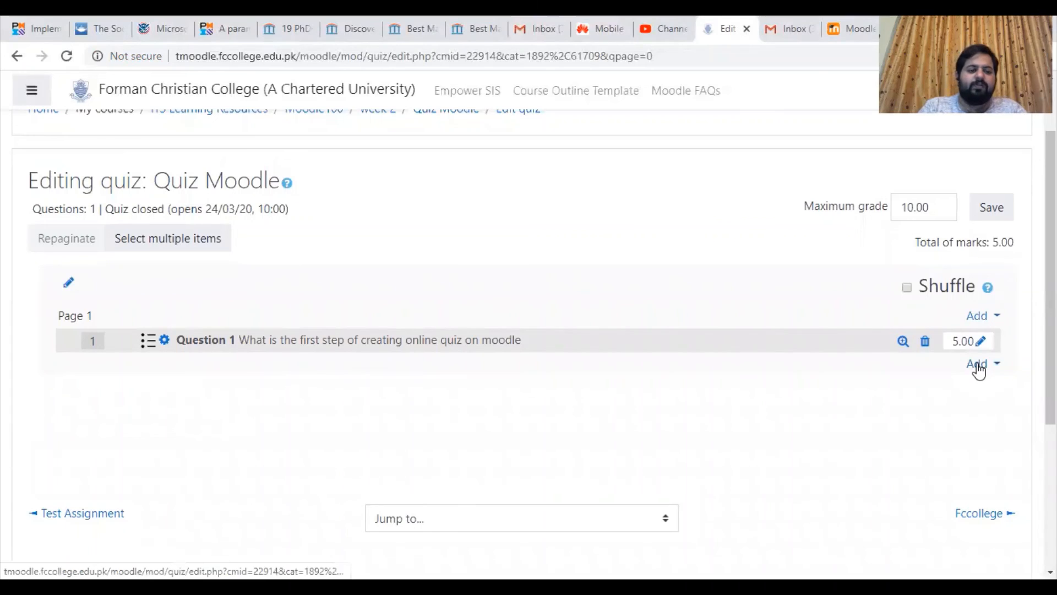
pyautogui.click(977, 366)
pyautogui.click(903, 391)
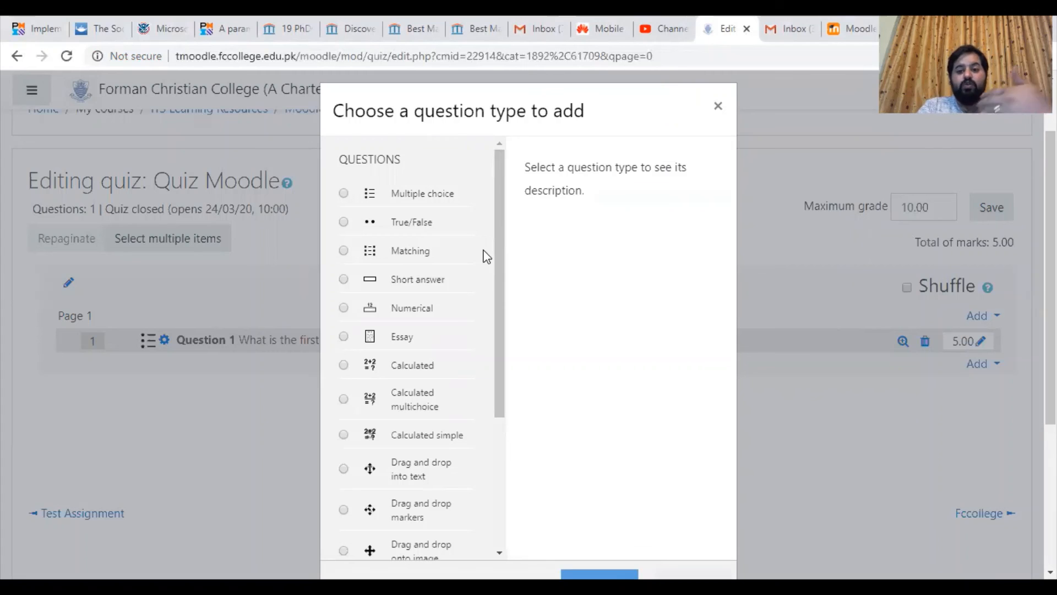
pyautogui.click(718, 108)
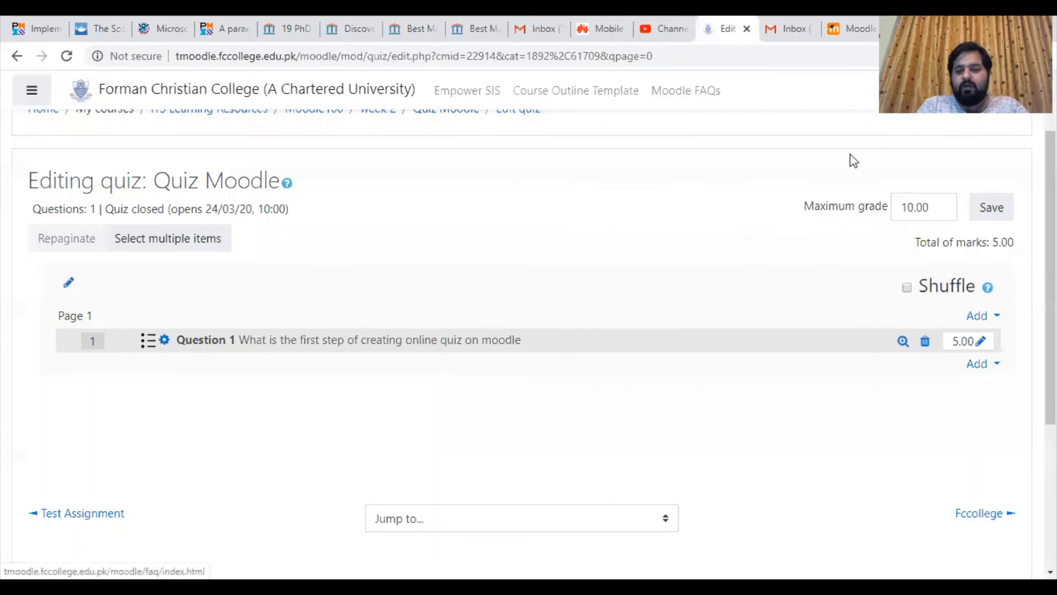